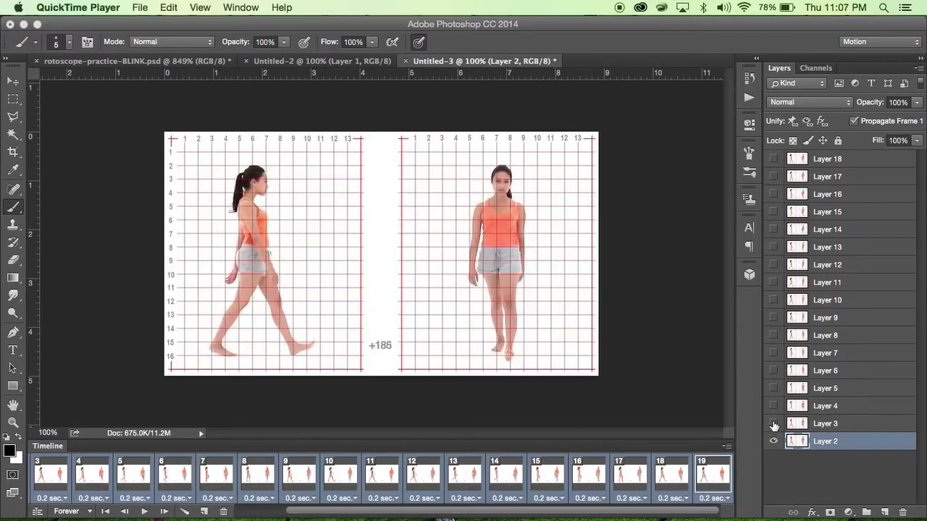
Step: Make Layers 3 to 18 visible and set the opacity of all layers from Layer 2 to Layer 18 to 65%
{"action": "left_click", "coordinate": [774, 425]}
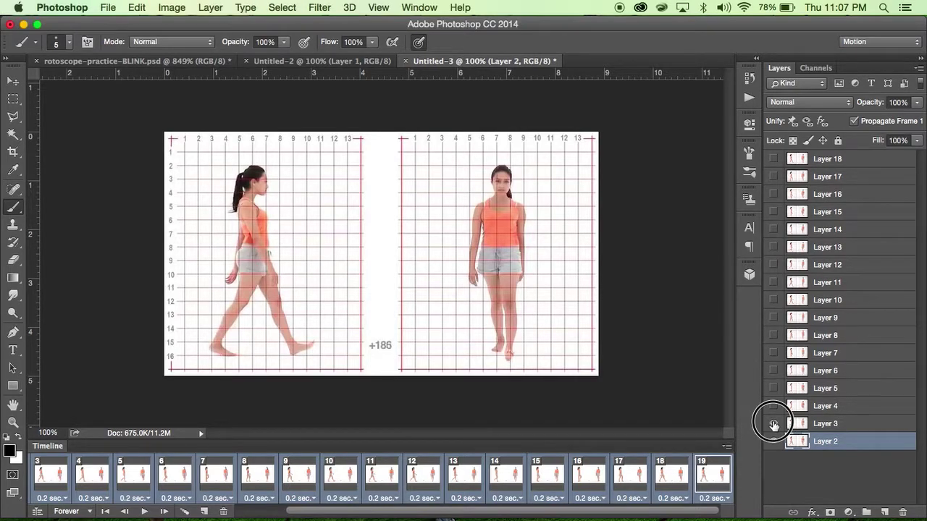
{"action": "left_click_drag", "start_coordinate": [774, 425], "coordinate": [773, 162]}
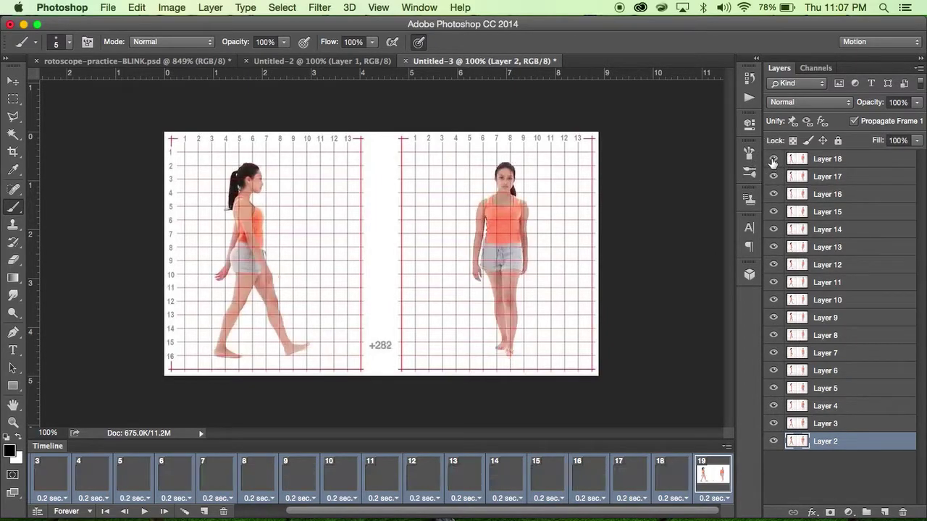
{"action": "left_click", "coordinate": [826, 166]}
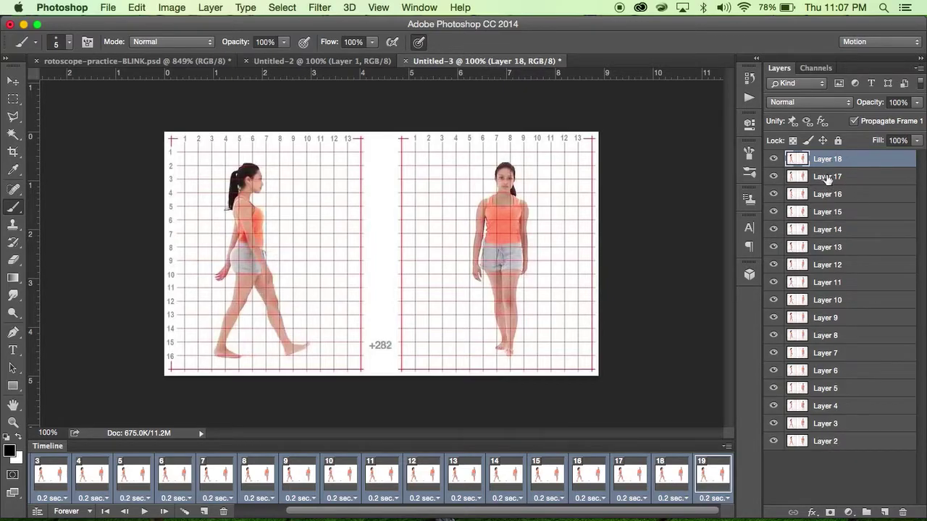
{"action": "left_click", "coordinate": [826, 443], "text": "shift"}
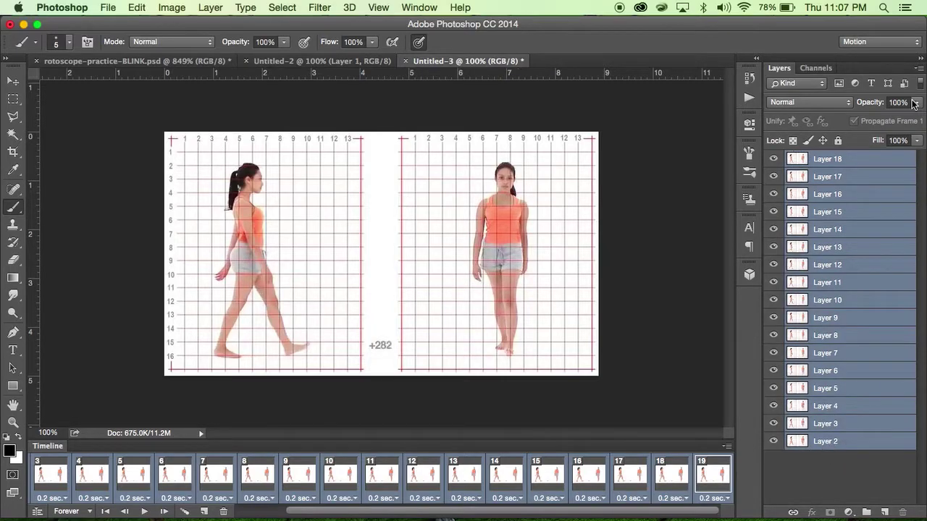
{"action": "left_click", "coordinate": [900, 102]}
{"action": "type", "text": "65"}
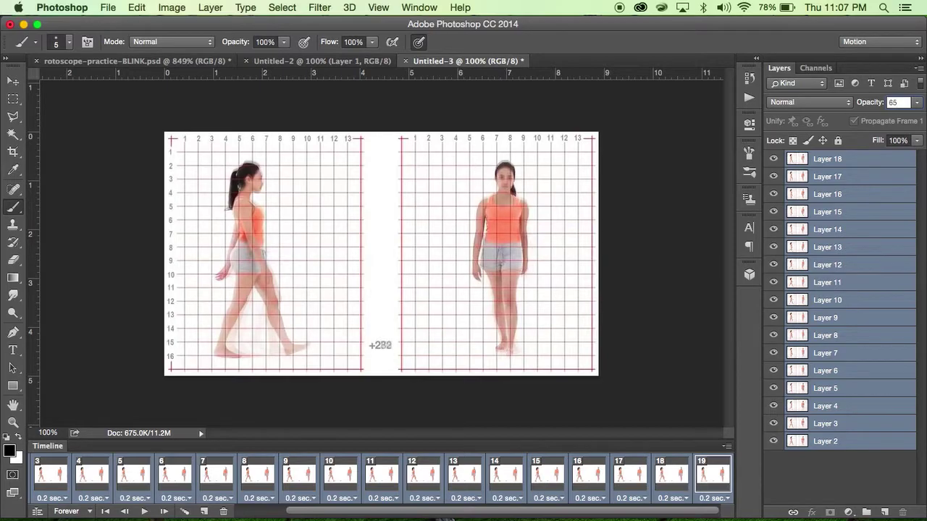
{"action": "key", "text": "Return"}
Step: Hide Layers 18 down to 3 and make Layer 2 the only selected layer
{"action": "left_click", "coordinate": [774, 159]}
{"action": "left_click_drag", "start_coordinate": [774, 161], "coordinate": [774, 424]}
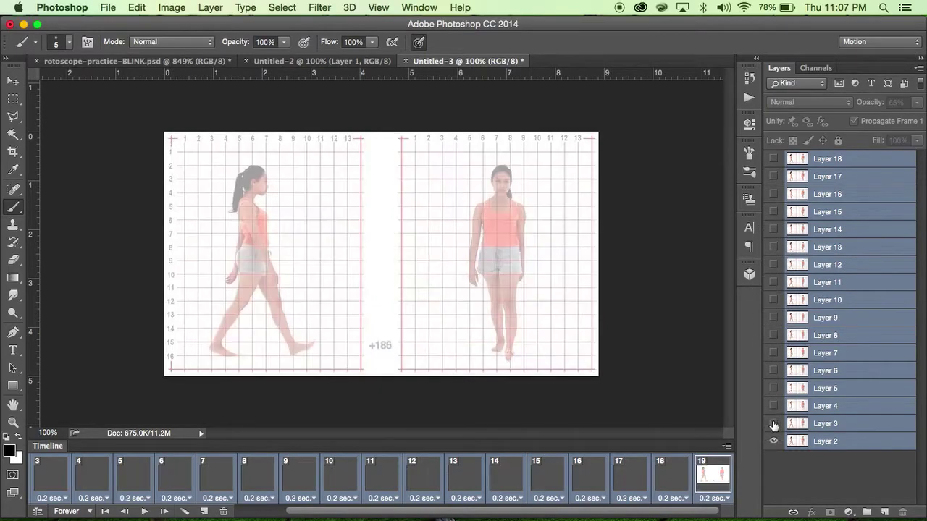
{"action": "left_click", "coordinate": [802, 474]}
{"action": "left_click", "coordinate": [836, 442]}
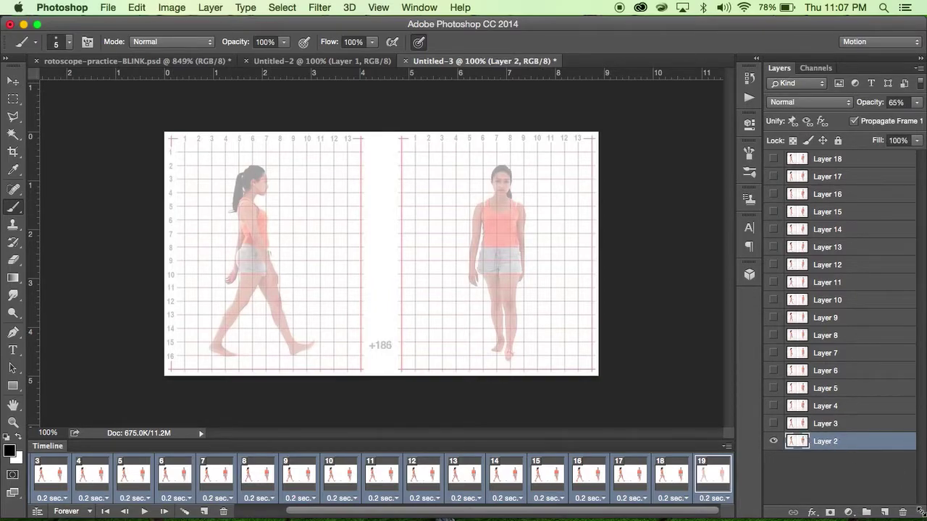
Step: Add a new blank layer directly above Layer 2 and hide Layer 2
{"action": "mouse_move", "coordinate": [915, 506]}
{"action": "left_mouse_down"}
{"action": "mouse_move", "coordinate": [911, 492]}
{"action": "mouse_move", "coordinate": [925, 512]}
{"action": "left_mouse_up"}
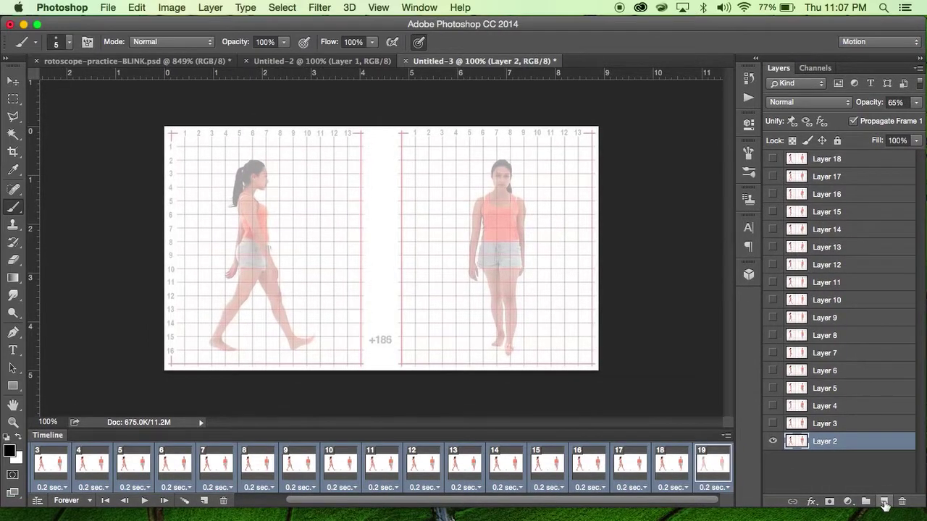
{"action": "left_click", "coordinate": [918, 67]}
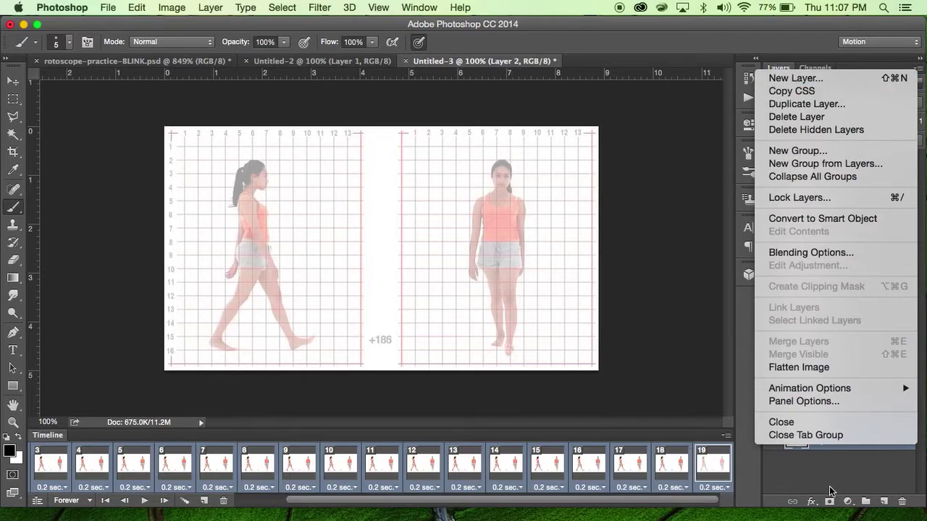
{"action": "left_click", "coordinate": [829, 492]}
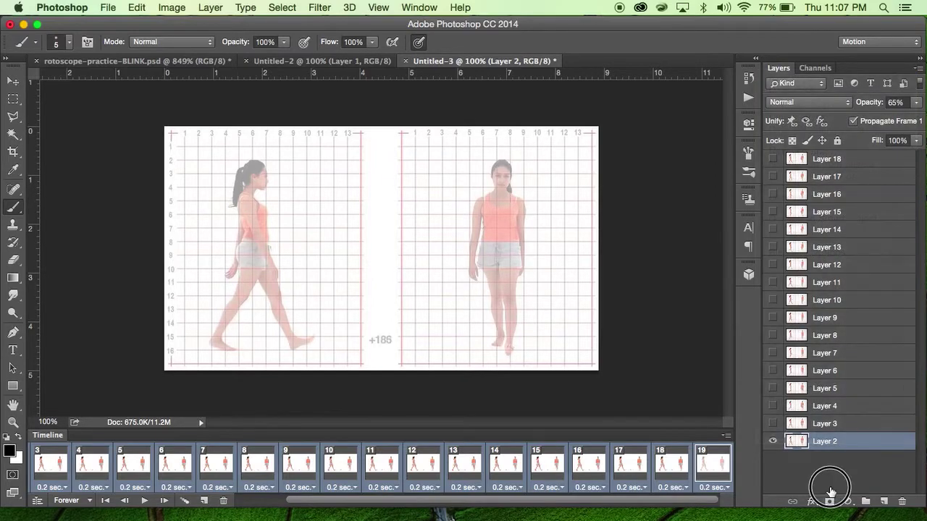
{"action": "left_click", "coordinate": [883, 501]}
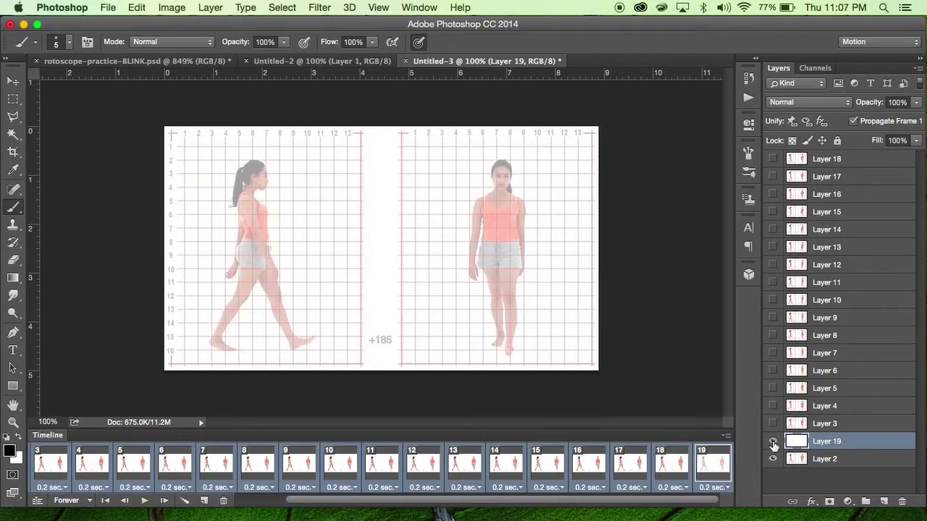
{"action": "left_click", "coordinate": [773, 442]}
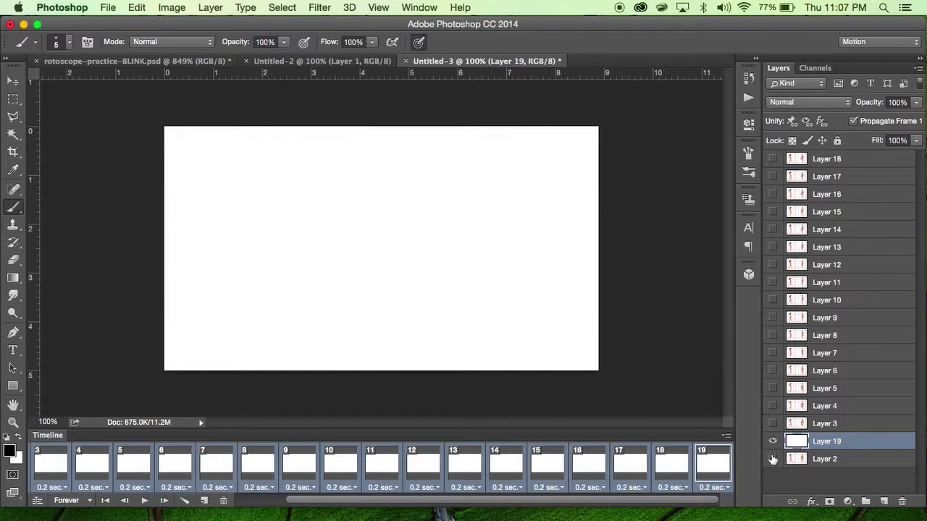
Step: Change the second transparency grid color to light grey dedddd in the Transparency & Gamut preferences
{"action": "left_click", "coordinate": [65, 8]}
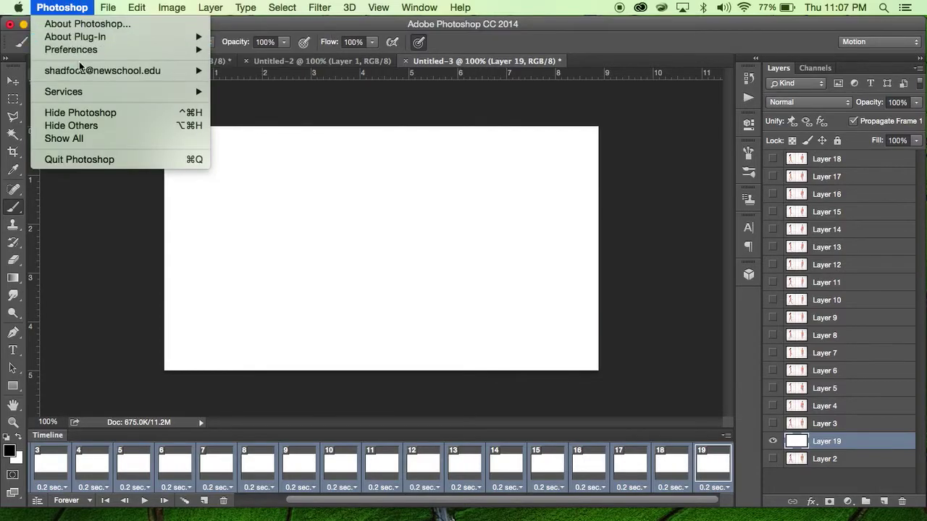
{"action": "mouse_move", "coordinate": [74, 51]}
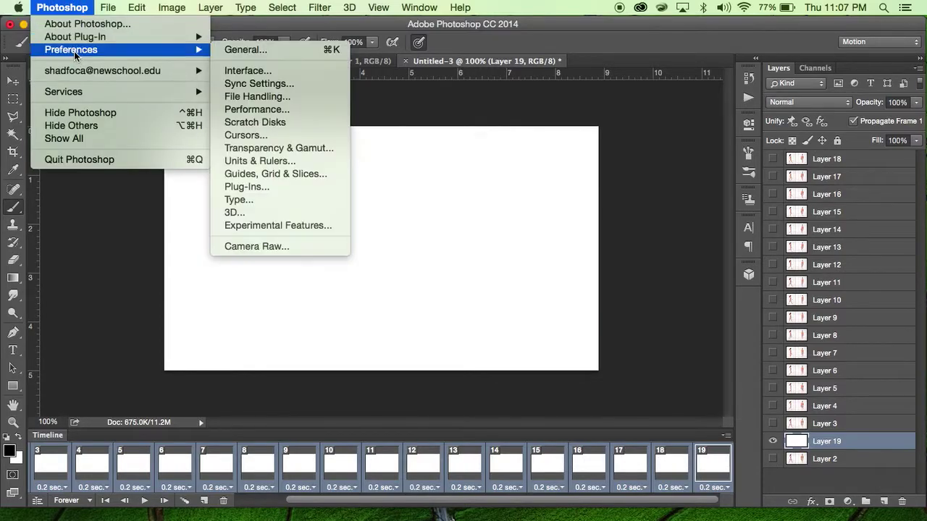
{"action": "left_click", "coordinate": [248, 150]}
{"action": "left_click", "coordinate": [345, 148]}
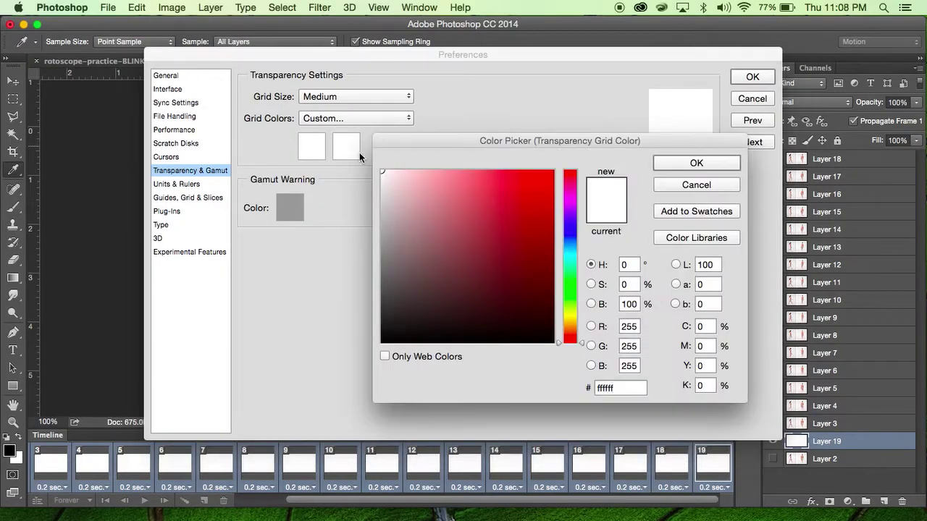
{"action": "left_click", "coordinate": [380, 192]}
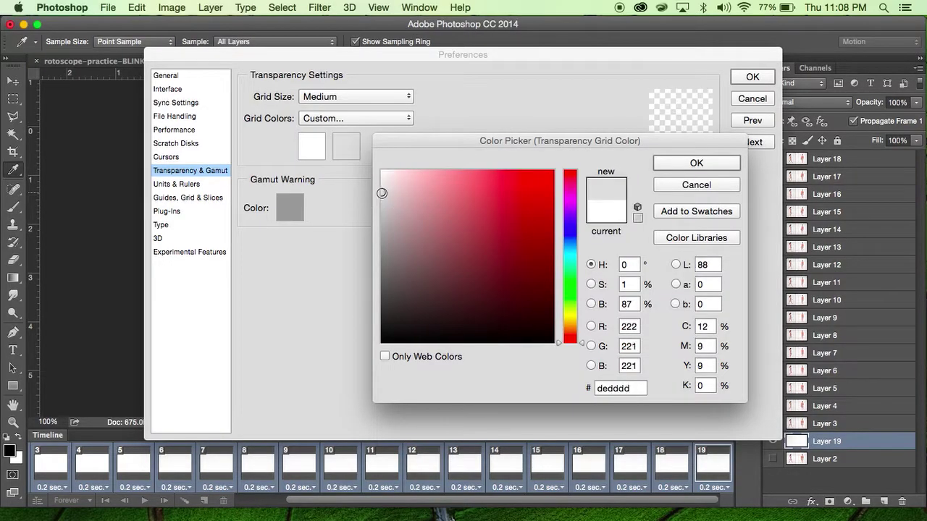
{"action": "left_click", "coordinate": [687, 161]}
{"action": "left_click", "coordinate": [753, 77]}
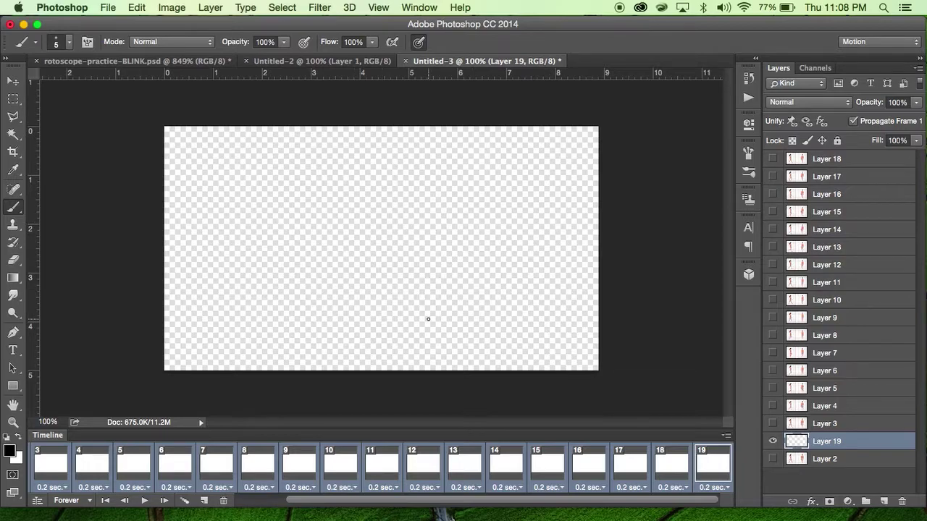
Step: Show and hide Layer 2 to examine how the transparency checkerboard looks with and without the photo
{"action": "left_click", "coordinate": [772, 459]}
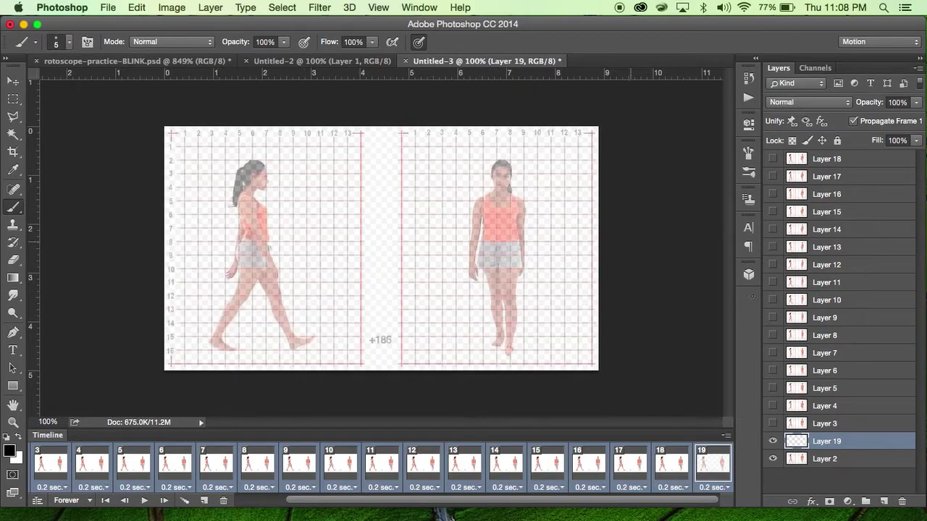
{"action": "left_click", "coordinate": [772, 458]}
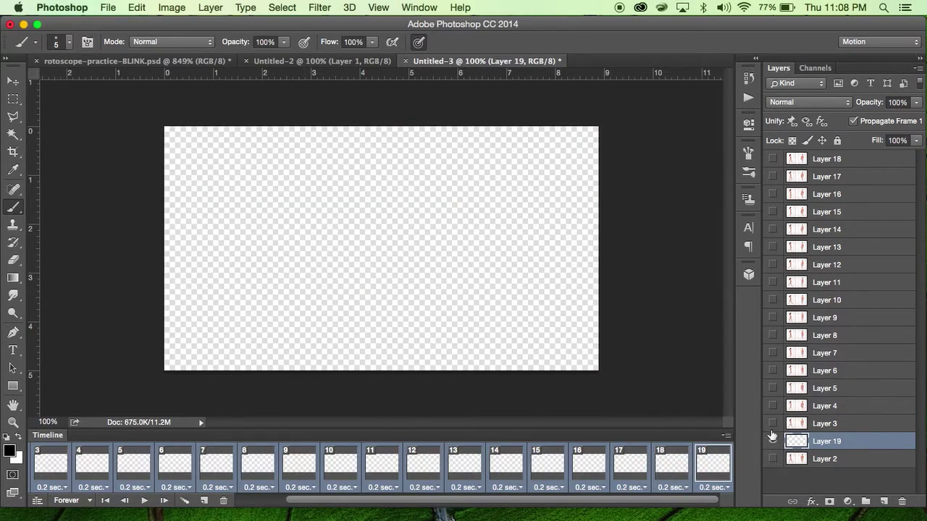
{"action": "left_click", "coordinate": [773, 440]}
Step: Set the second transparency grid color to white (ffffff) in the Transparency & Gamut preferences
{"action": "left_click", "coordinate": [62, 8]}
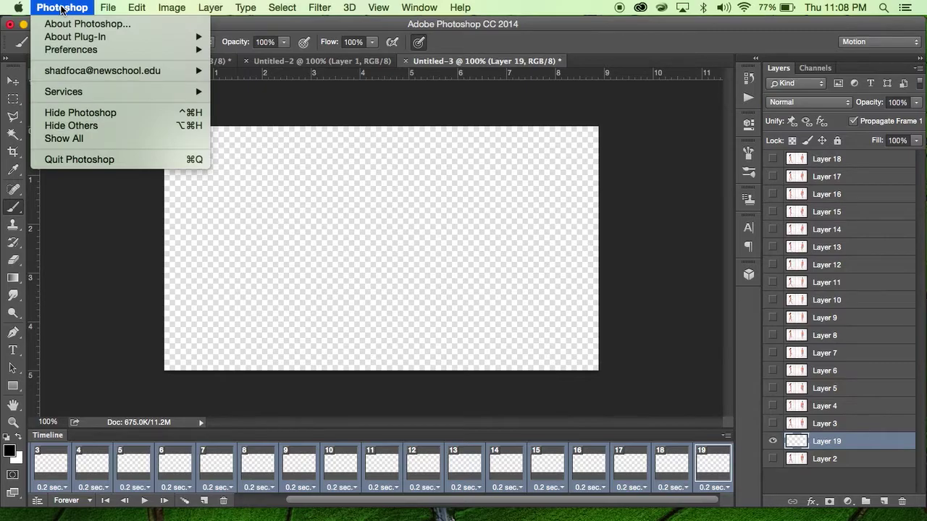
{"action": "mouse_move", "coordinate": [68, 49]}
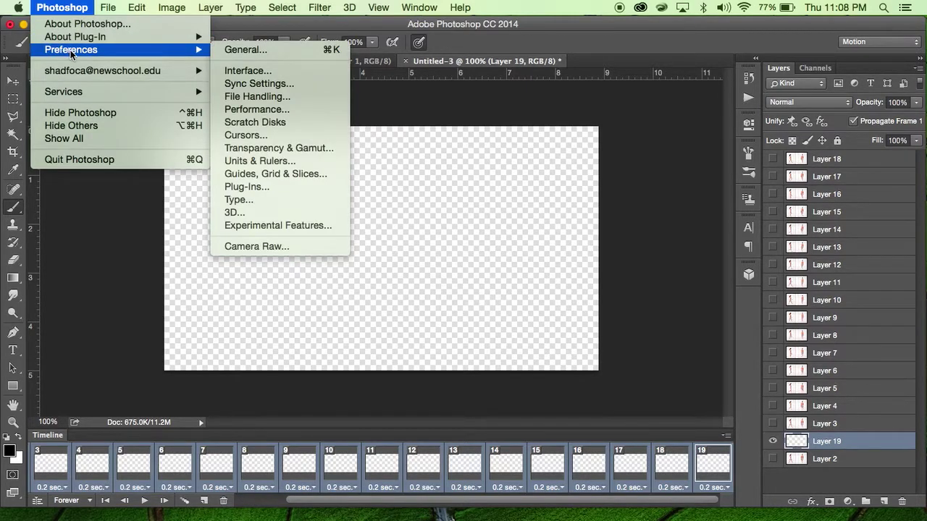
{"action": "left_click", "coordinate": [260, 147]}
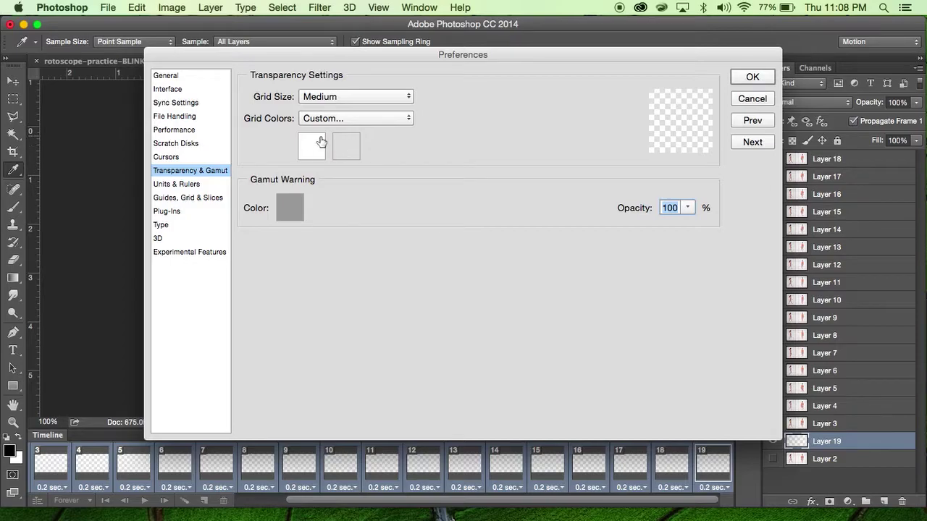
{"action": "left_click", "coordinate": [345, 140]}
{"action": "left_click", "coordinate": [388, 186]}
{"action": "left_click_drag", "start_coordinate": [387, 186], "coordinate": [371, 153]}
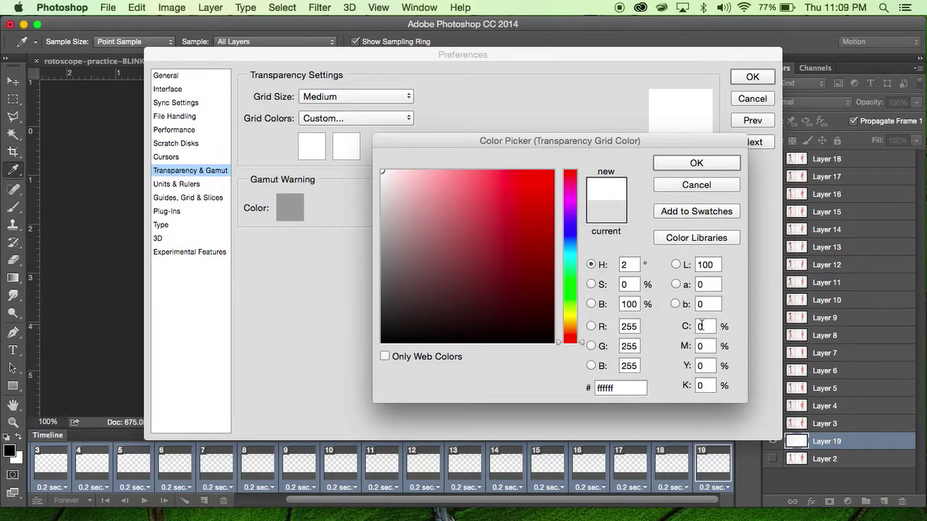
{"action": "left_click", "coordinate": [710, 166]}
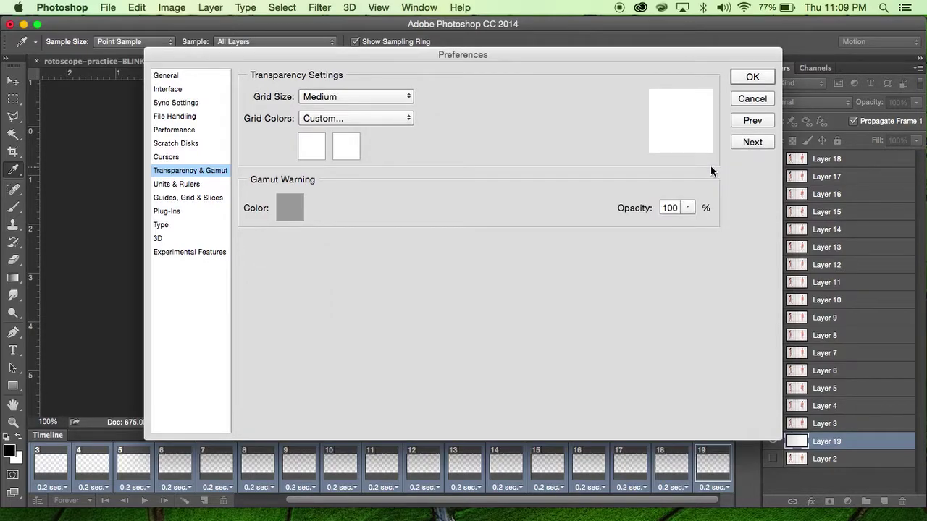
{"action": "left_click", "coordinate": [752, 78]}
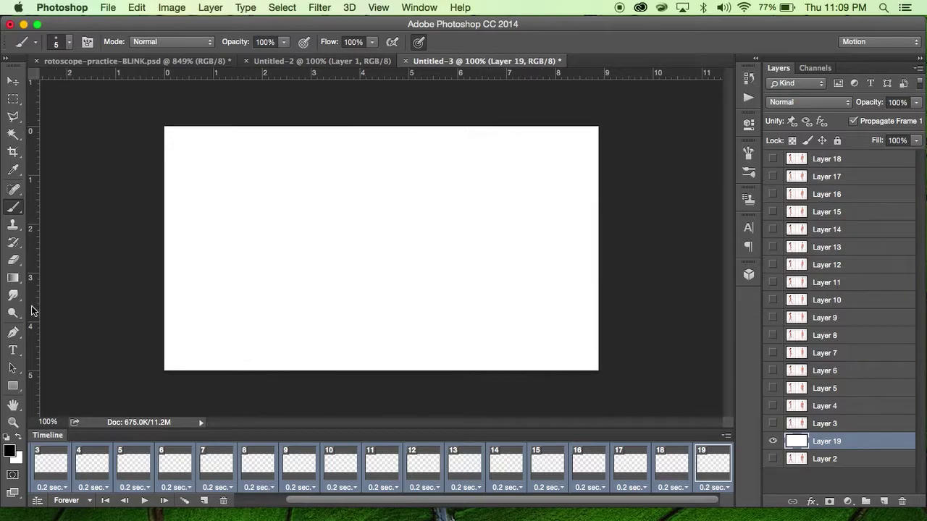
Step: Check Layer 2 beneath the blank layer, and hide both Layer 19 and Layer 2
{"action": "left_click", "coordinate": [772, 459]}
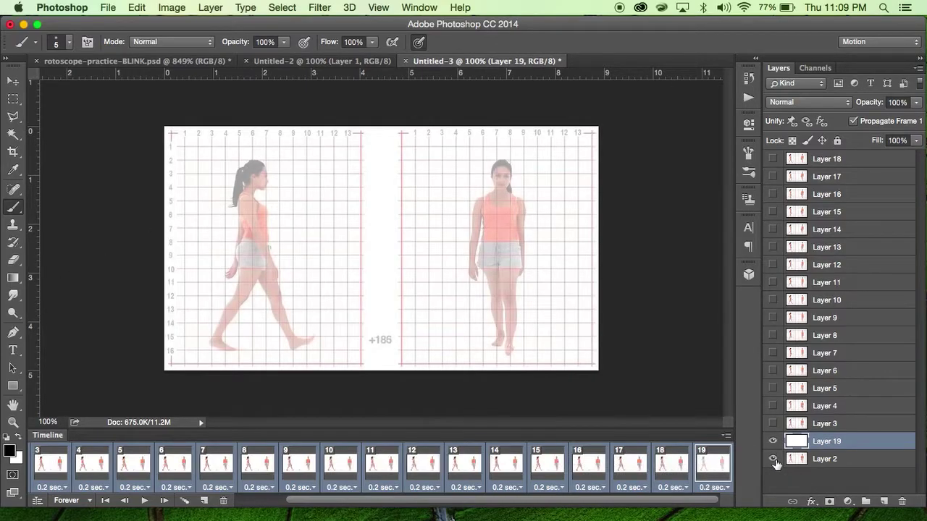
{"action": "left_click", "coordinate": [773, 459]}
{"action": "left_click", "coordinate": [773, 459]}
{"action": "left_click_drag", "start_coordinate": [770, 440], "coordinate": [772, 458]}
Step: Add one blank layer directly above Layer 3 and another directly above Layer 4, hiding each new layer
{"action": "left_click", "coordinate": [833, 426]}
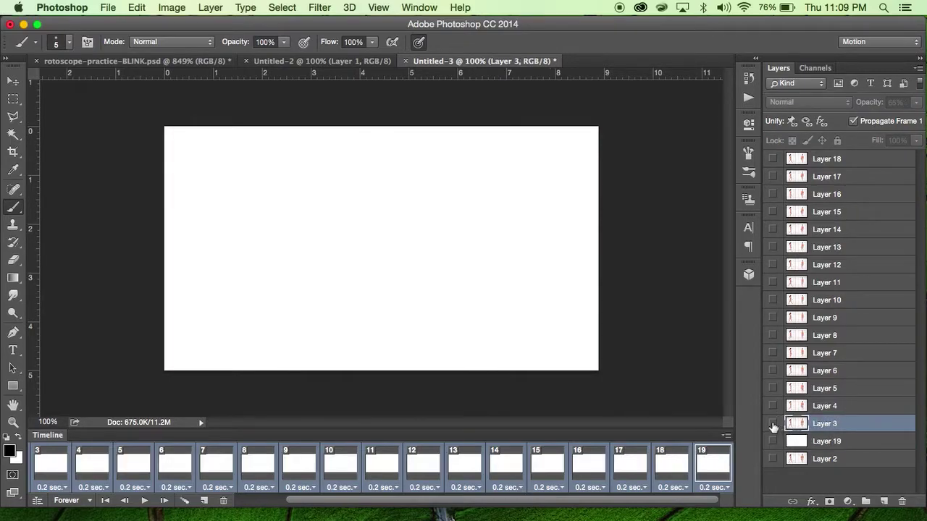
{"action": "left_click", "coordinate": [884, 502]}
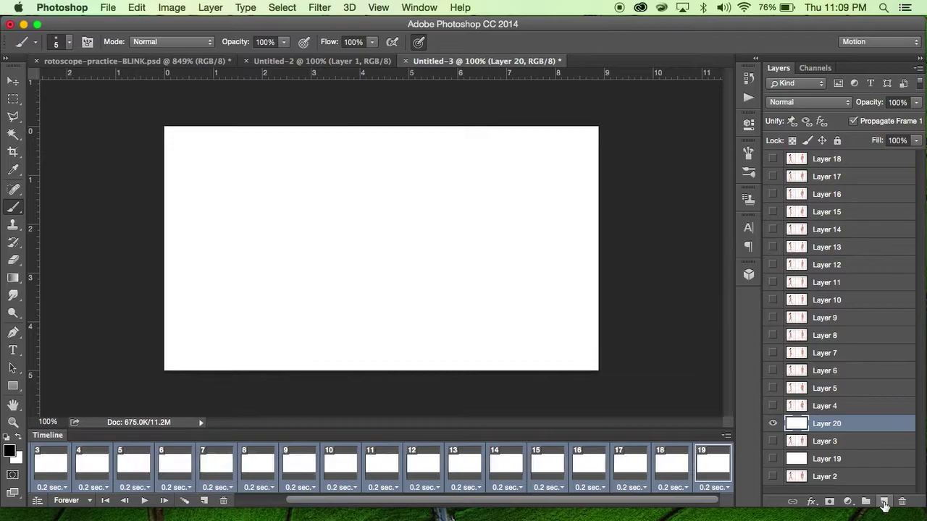
{"action": "left_click", "coordinate": [772, 425]}
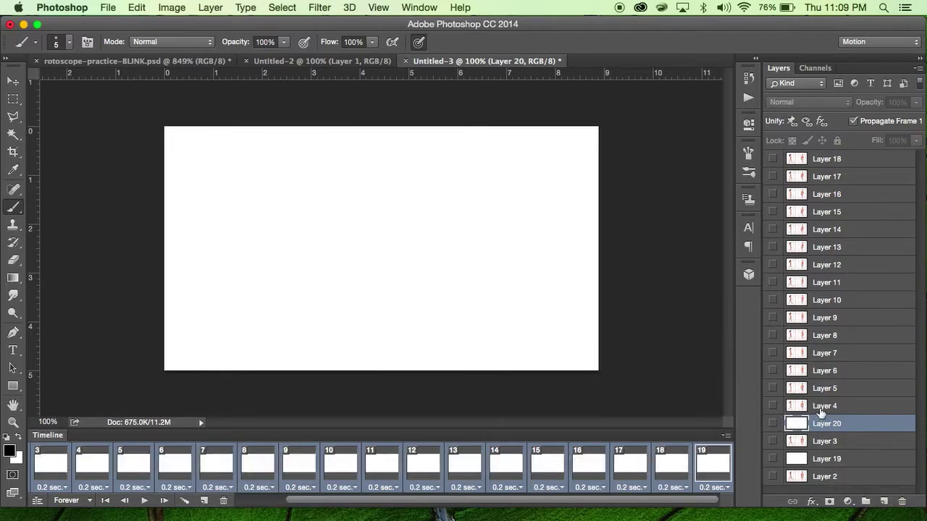
{"action": "left_click", "coordinate": [824, 409]}
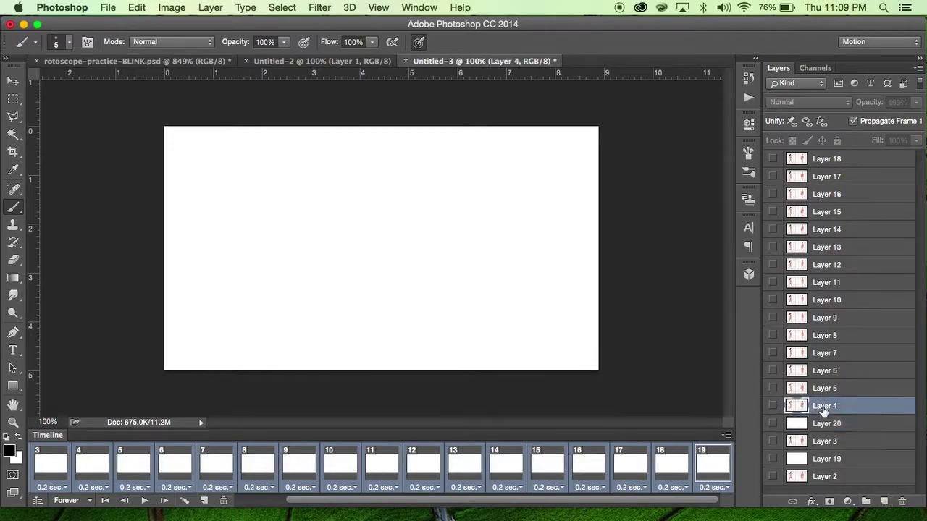
{"action": "left_click", "coordinate": [882, 502]}
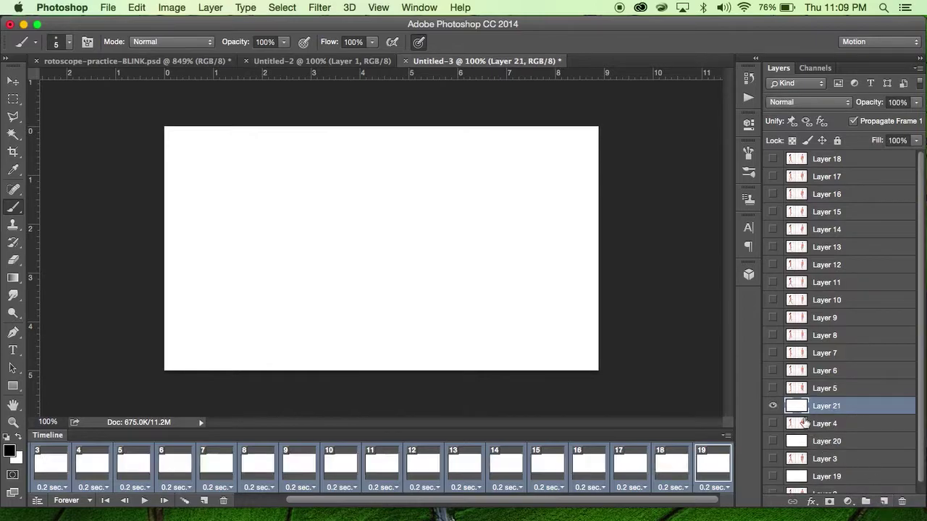
{"action": "left_click", "coordinate": [772, 407]}
Step: Add one blank layer directly above Layer 5 and another directly above Layer 6, hiding each new layer
{"action": "left_click", "coordinate": [822, 391]}
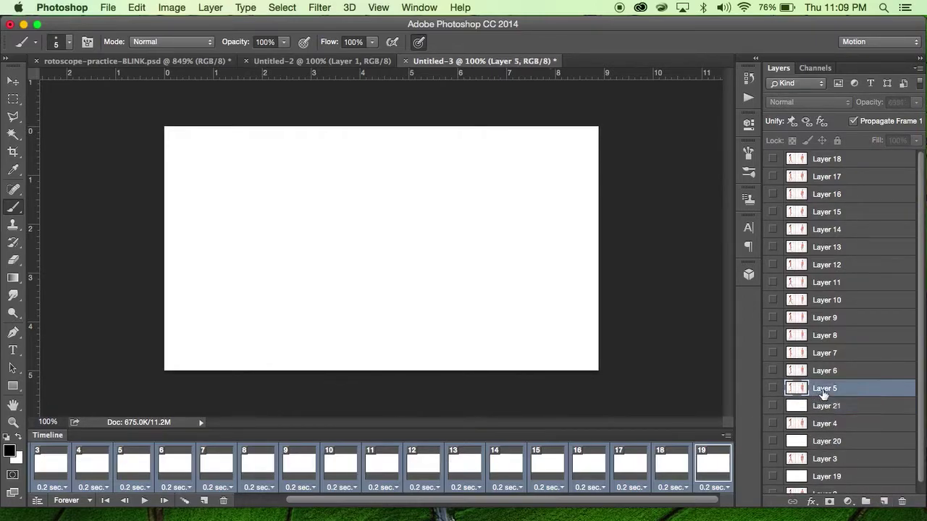
{"action": "left_click", "coordinate": [883, 501]}
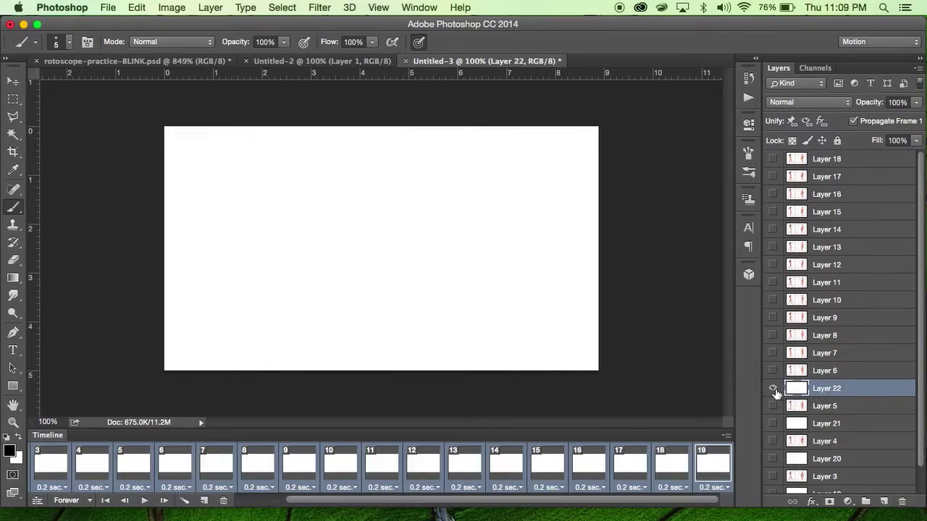
{"action": "left_click", "coordinate": [772, 389]}
{"action": "left_click", "coordinate": [823, 371]}
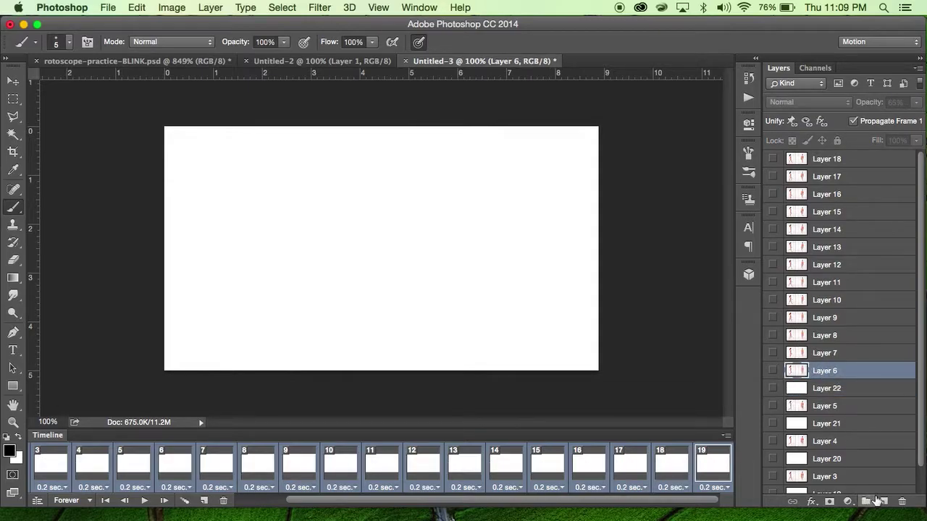
{"action": "left_click", "coordinate": [883, 501]}
{"action": "left_click", "coordinate": [773, 371]}
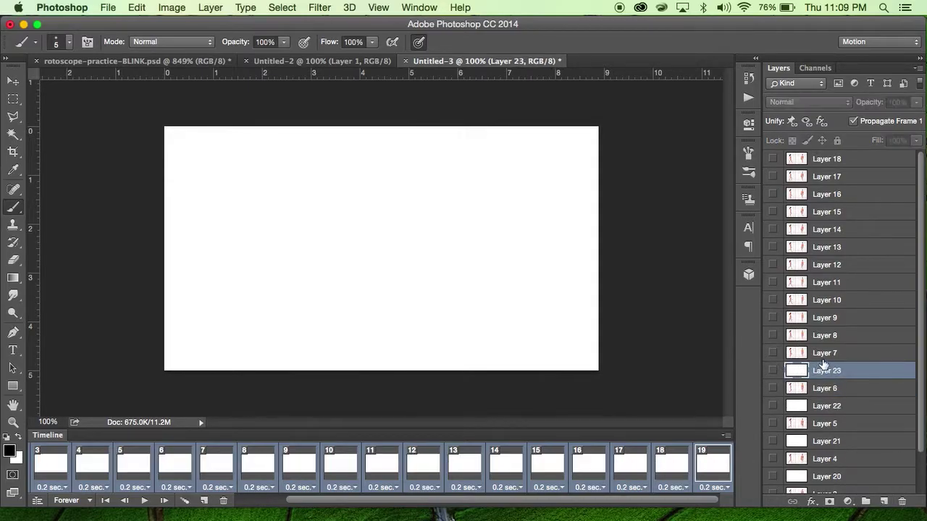
Step: Add one blank layer directly above Layer 7 and hide the new layer
{"action": "left_click", "coordinate": [827, 355]}
{"action": "left_click", "coordinate": [883, 502]}
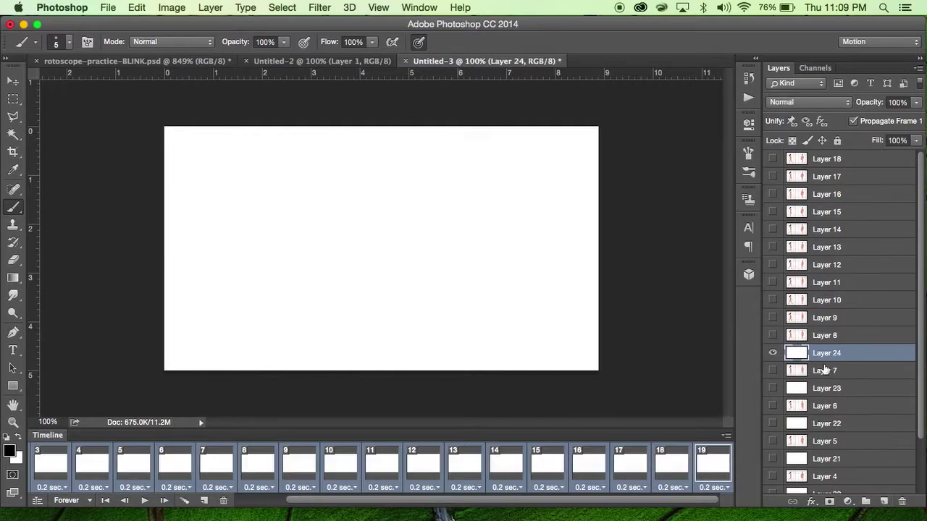
{"action": "scroll", "coordinate": [838, 369], "scroll_direction": "down", "scroll_amount": 2}
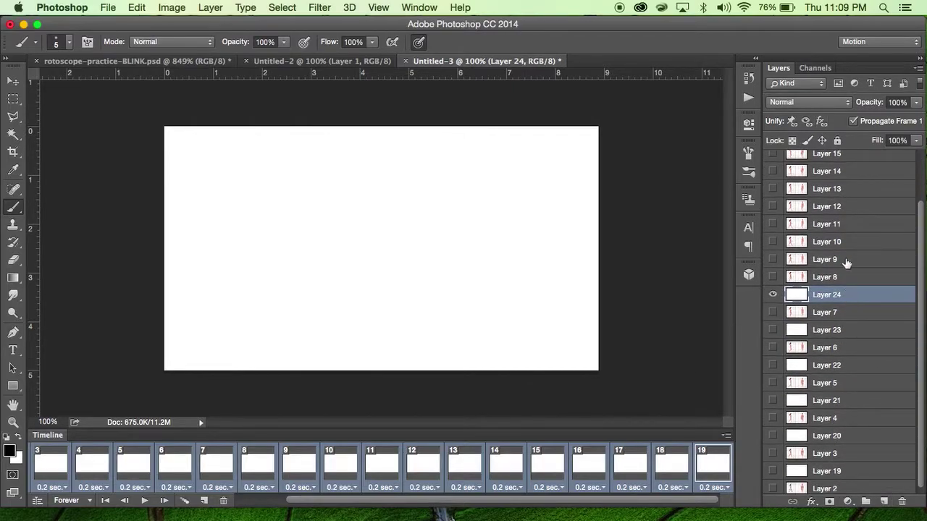
{"action": "scroll", "coordinate": [847, 265], "scroll_direction": "down", "scroll_amount": 1}
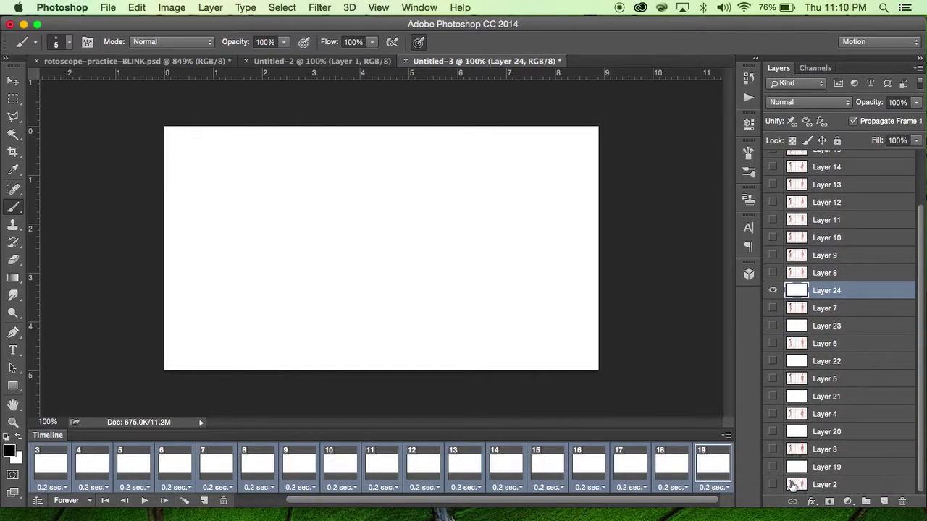
{"action": "left_click", "coordinate": [772, 290]}
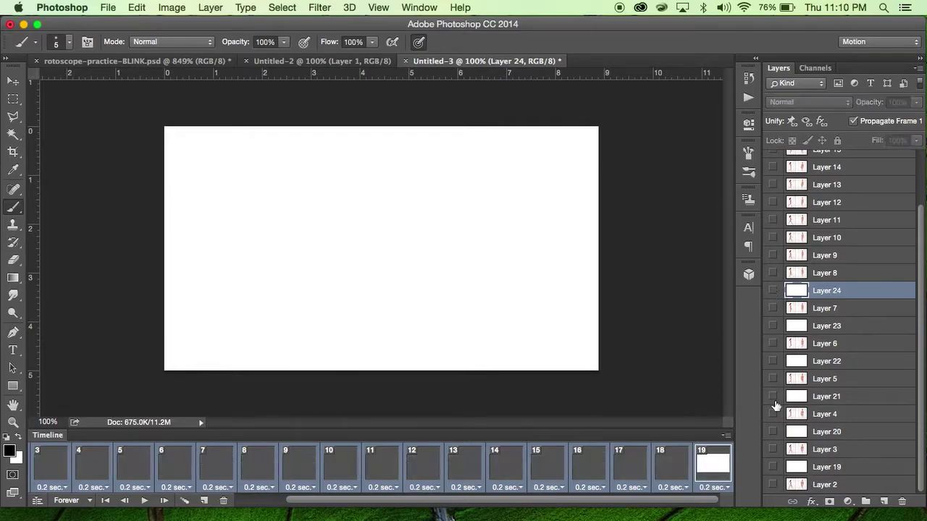
Step: Show photo Layer 2 together with the blank Layer 19 directly above it
{"action": "left_click", "coordinate": [772, 484]}
{"action": "left_click", "coordinate": [773, 467]}
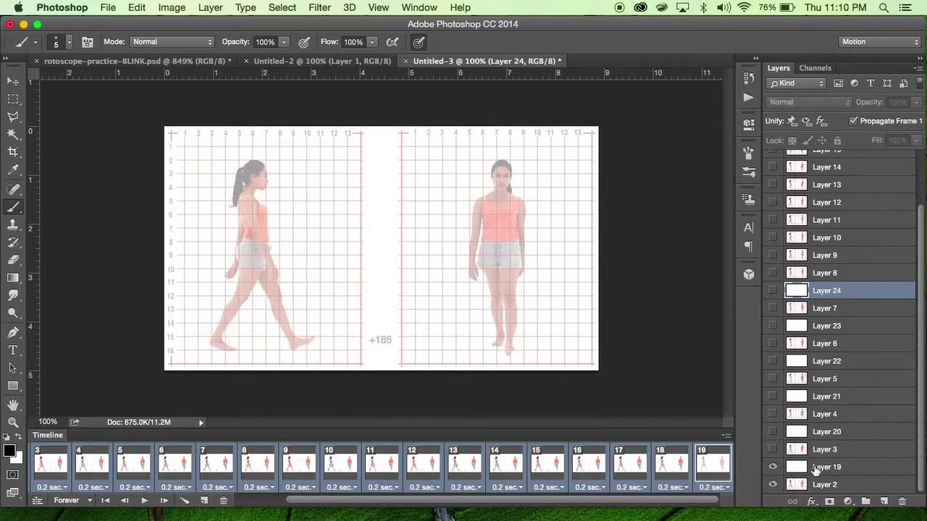
{"action": "scroll", "coordinate": [860, 298], "scroll_direction": "up", "scroll_amount": 3}
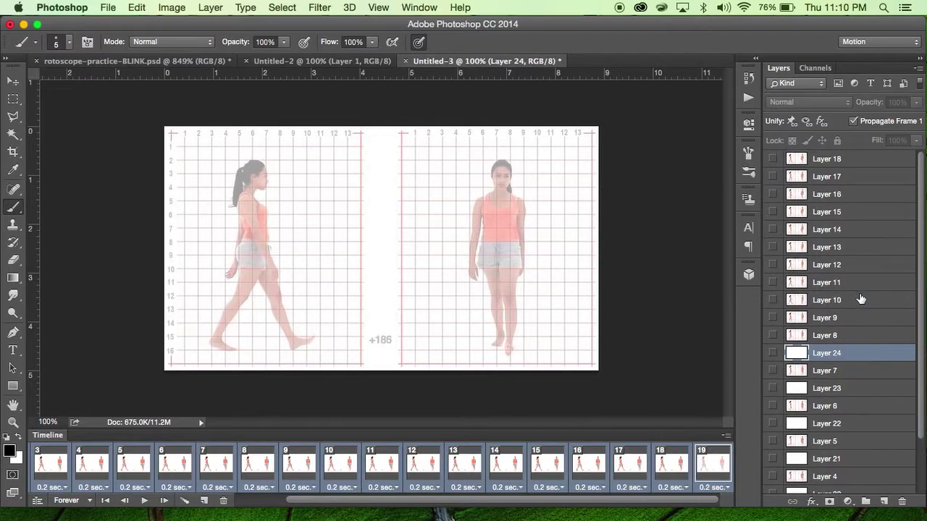
{"action": "scroll", "coordinate": [859, 299], "scroll_direction": "down", "scroll_amount": 3}
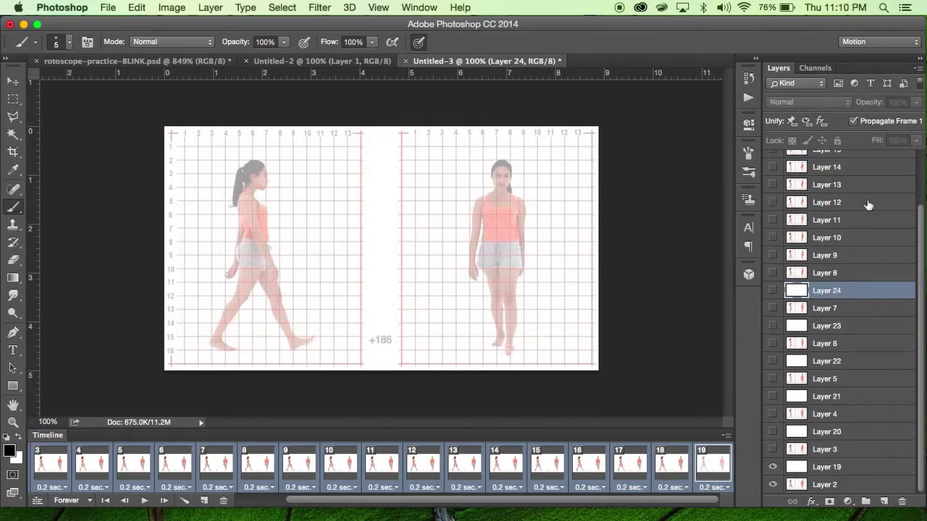
{"action": "scroll", "coordinate": [863, 213], "scroll_direction": "up", "scroll_amount": 3}
{"action": "scroll", "coordinate": [863, 213], "scroll_direction": "down", "scroll_amount": 3}
Step: Make every hidden layer from Layer 3 up to Layer 18 visible
{"action": "left_click", "coordinate": [852, 418]}
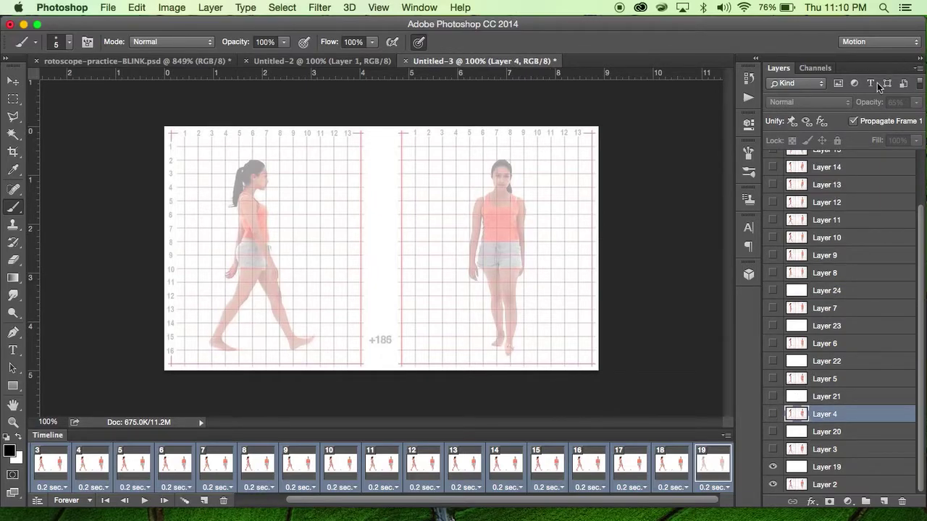
{"action": "left_click", "coordinate": [773, 449]}
{"action": "left_click_drag", "start_coordinate": [774, 449], "coordinate": [775, 122]}
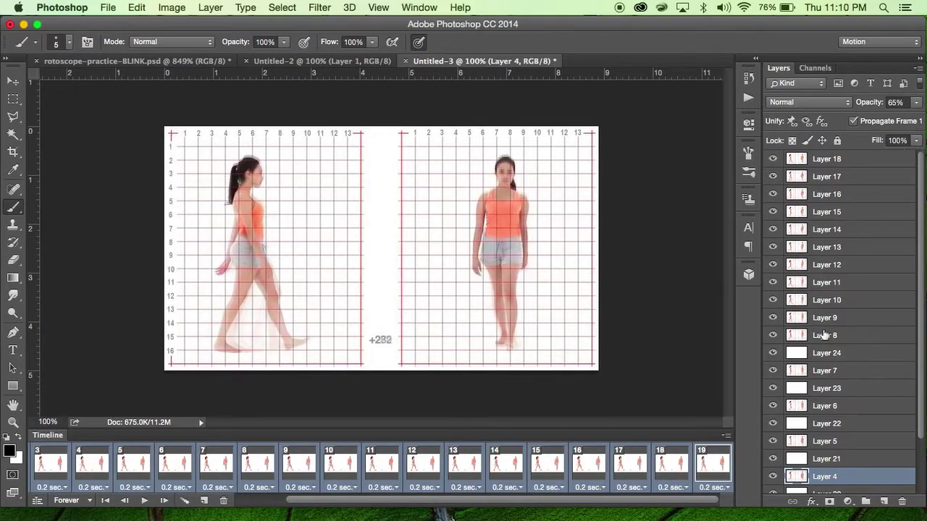
Step: Select all layers from Layer 2 through Layer 18 and lock them completely
{"action": "scroll", "coordinate": [826, 336], "scroll_direction": "down", "scroll_amount": 3}
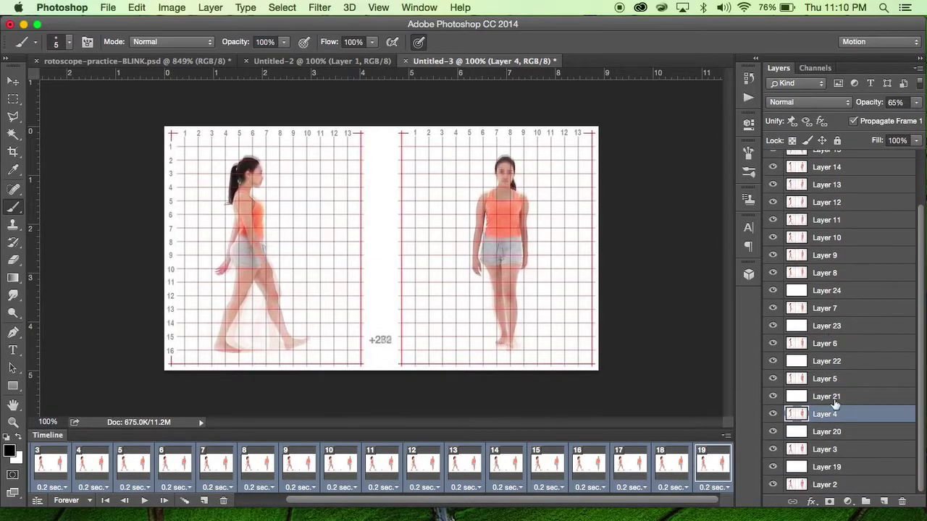
{"action": "left_click", "coordinate": [819, 487]}
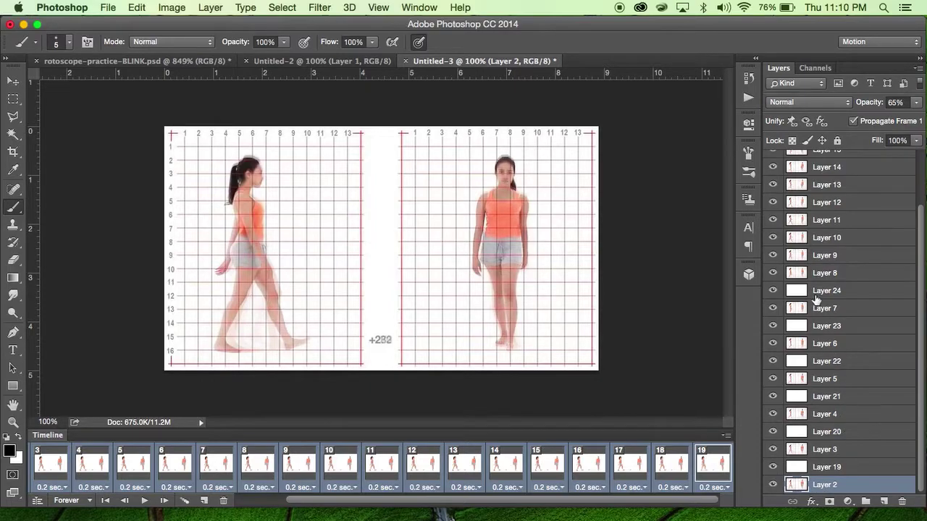
{"action": "scroll", "coordinate": [818, 300], "scroll_direction": "up", "scroll_amount": 3}
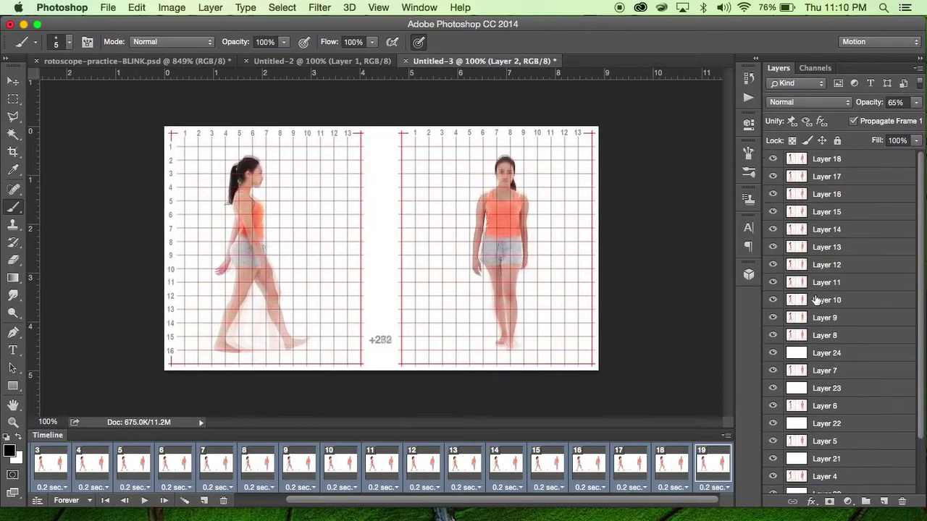
{"action": "left_click", "coordinate": [849, 159], "text": "shift"}
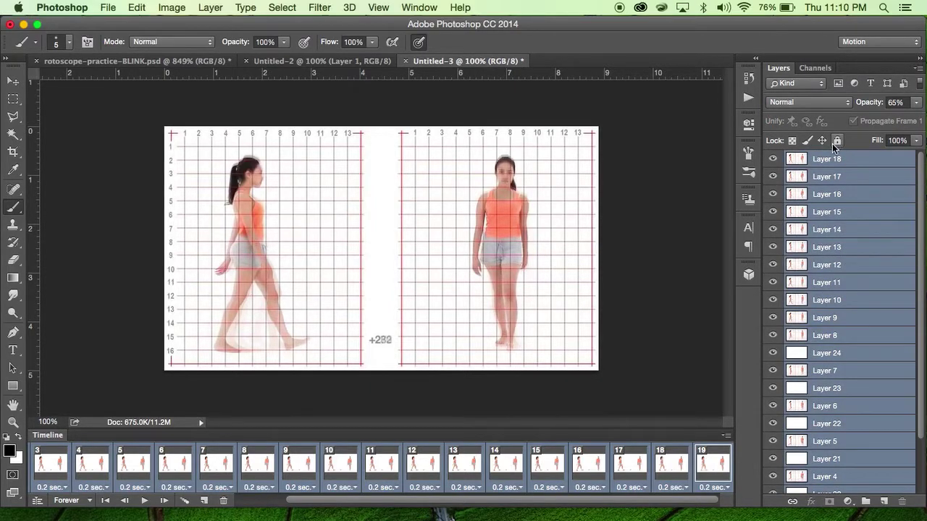
{"action": "left_click", "coordinate": [836, 141]}
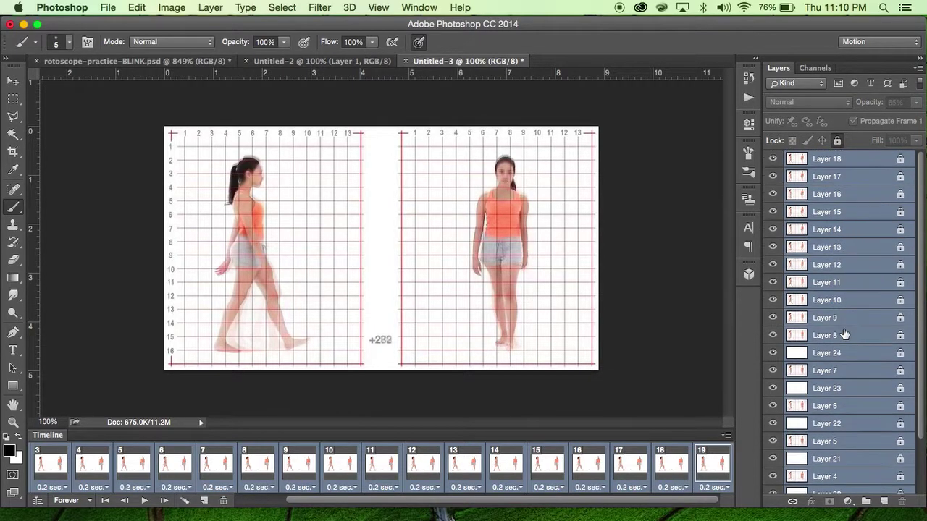
Step: Hide all the locked layers and try to paint on the canvas with the Brush tool
{"action": "left_click", "coordinate": [773, 160]}
{"action": "left_click_drag", "start_coordinate": [772, 161], "coordinate": [763, 516]}
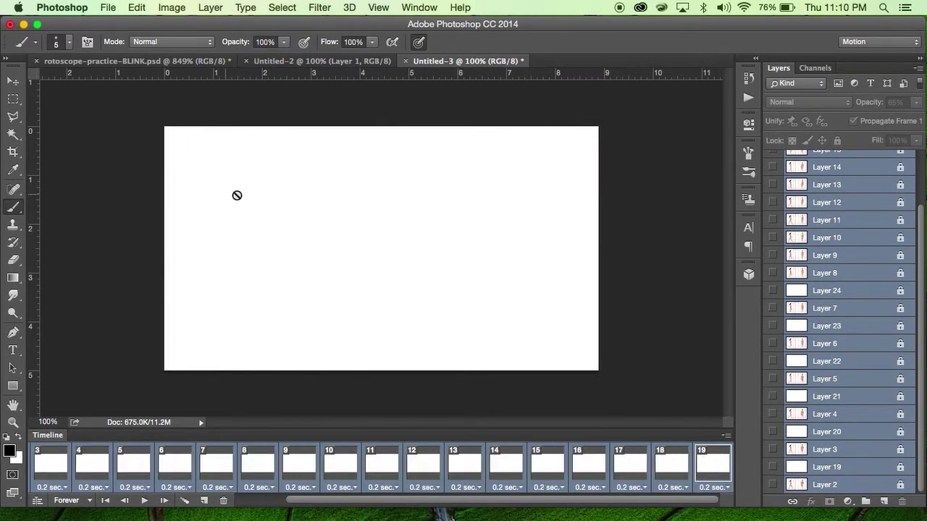
{"action": "left_click", "coordinate": [272, 239]}
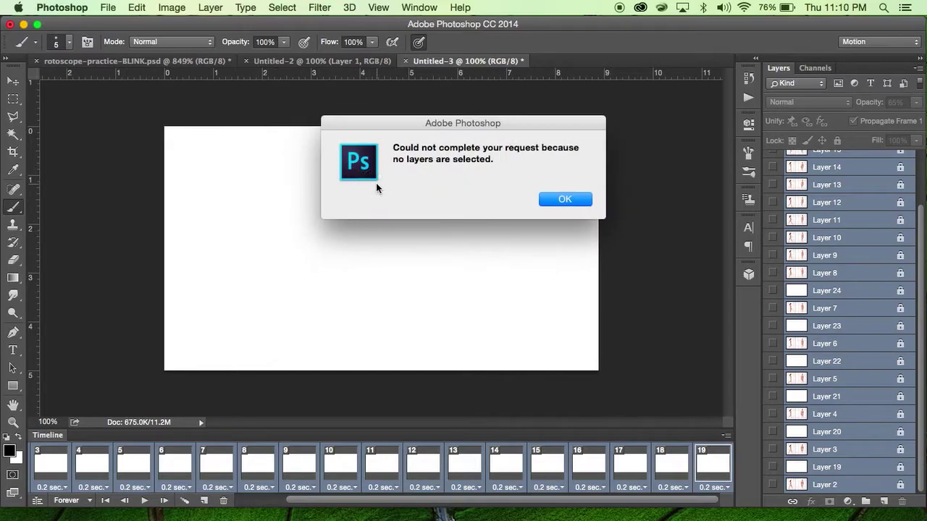
{"action": "left_click", "coordinate": [563, 199]}
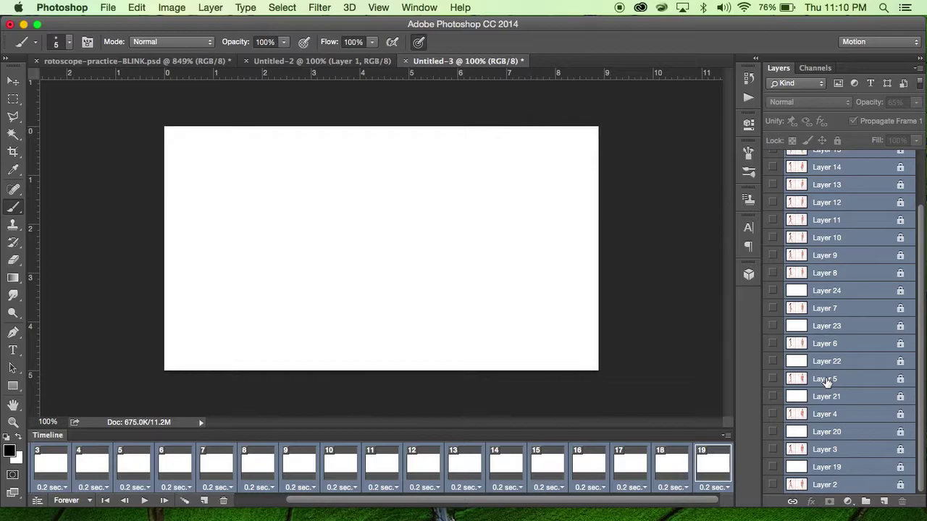
Step: Unlock the blank Layer 19 and show it together with Layer 2
{"action": "left_click", "coordinate": [844, 471]}
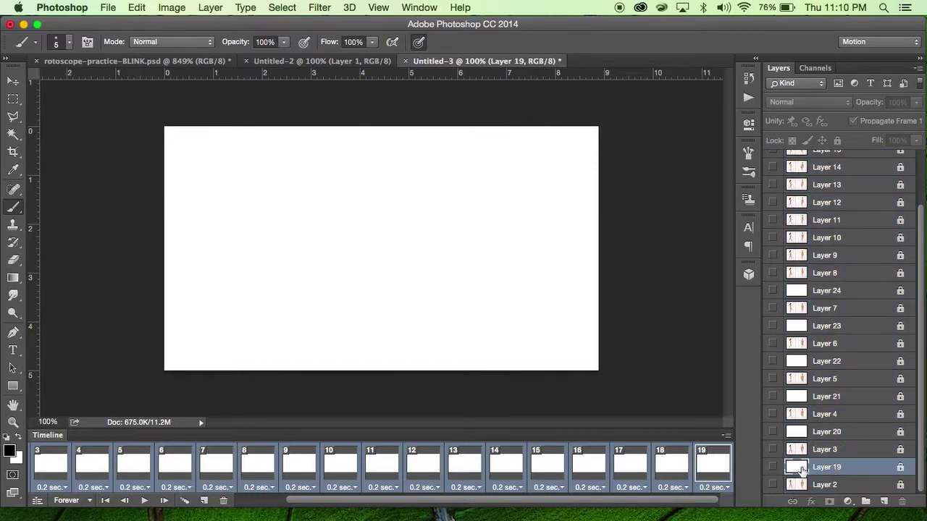
{"action": "left_click", "coordinate": [897, 467]}
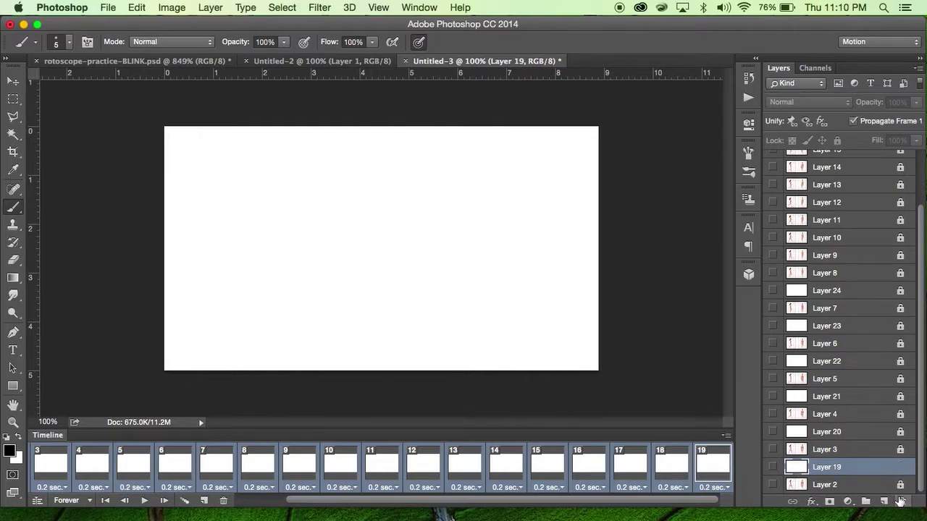
{"action": "left_click", "coordinate": [772, 468]}
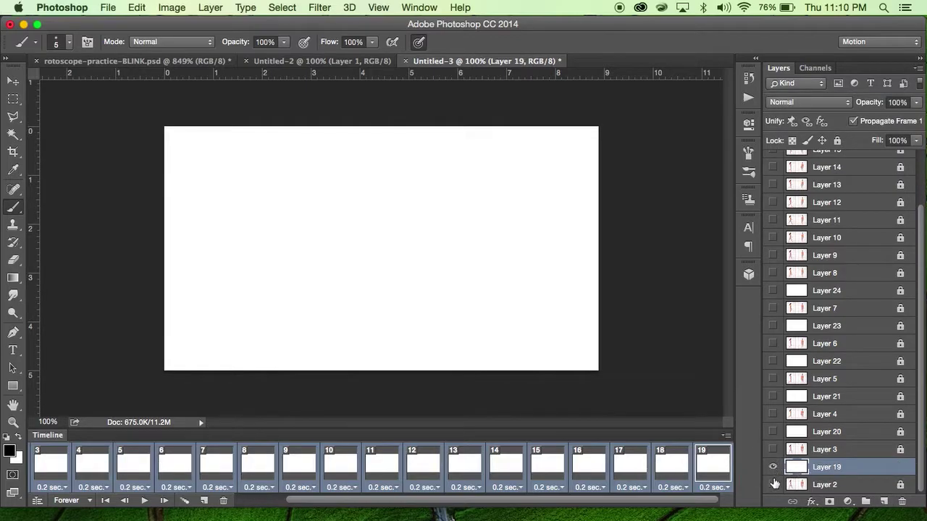
{"action": "left_click", "coordinate": [772, 484]}
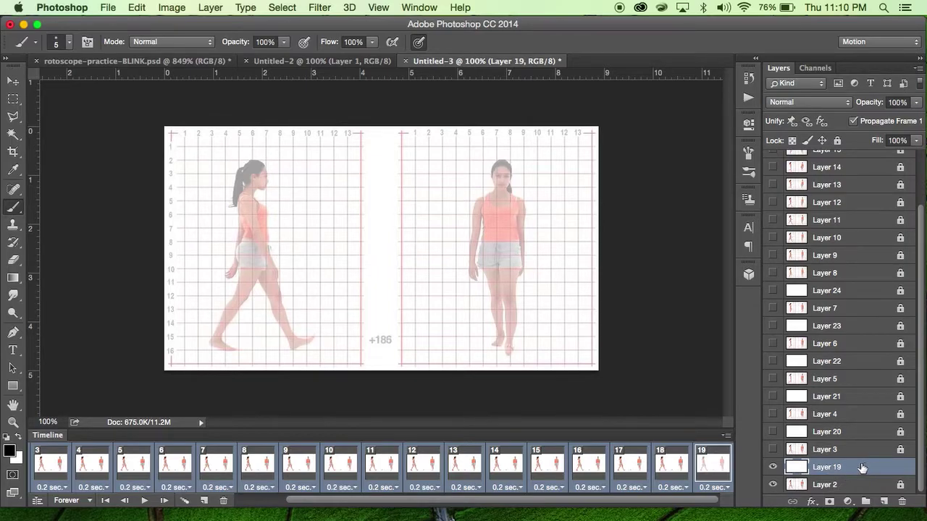
Step: Try to paint on the hidden, locked Layer 8 with the Brush tool
{"action": "left_click", "coordinate": [825, 486]}
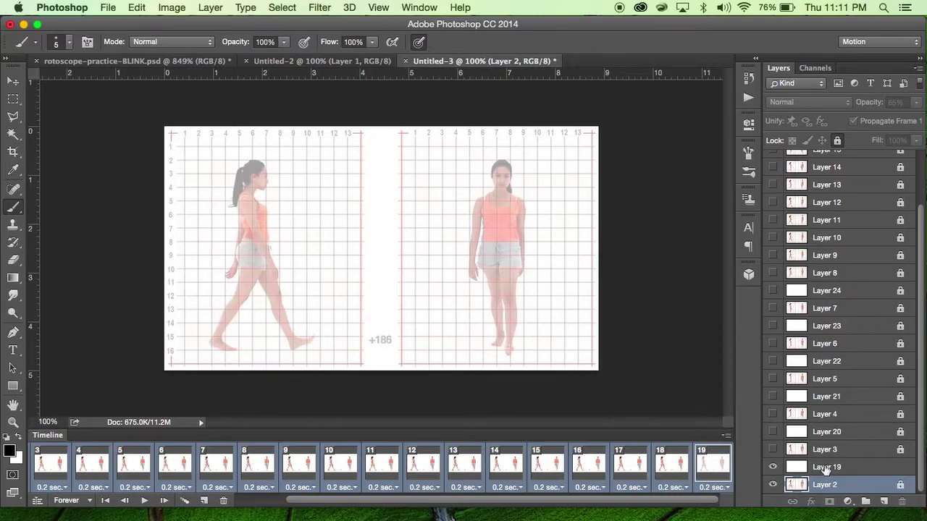
{"action": "left_click", "coordinate": [838, 343]}
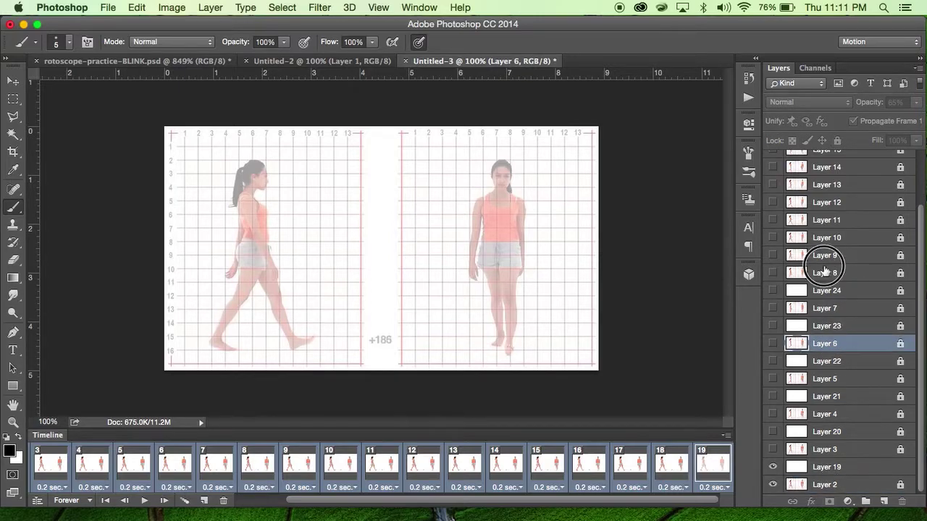
{"action": "left_click", "coordinate": [825, 272]}
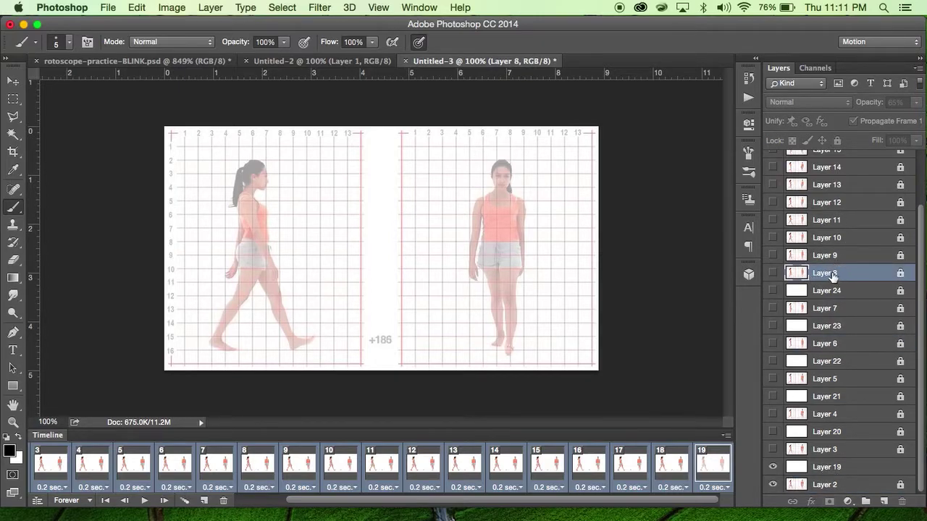
{"action": "left_click", "coordinate": [326, 213]}
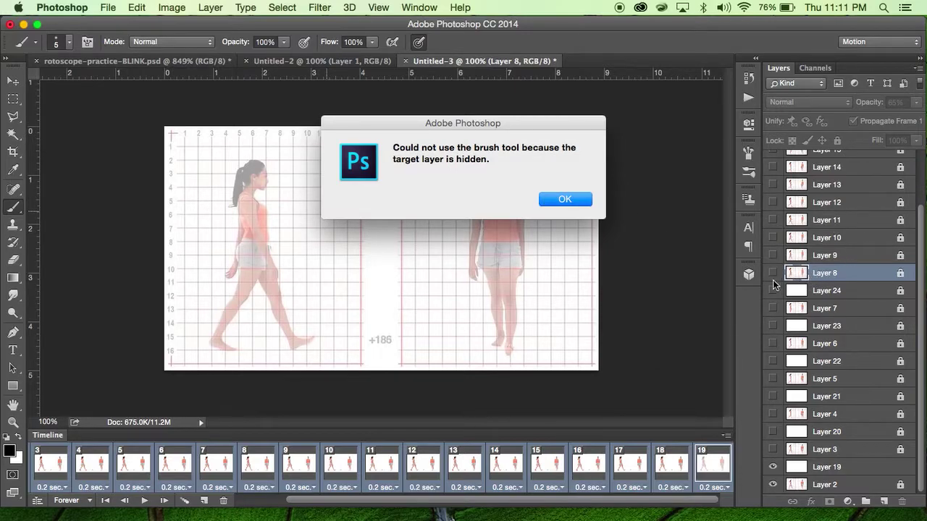
{"action": "left_click", "coordinate": [552, 201]}
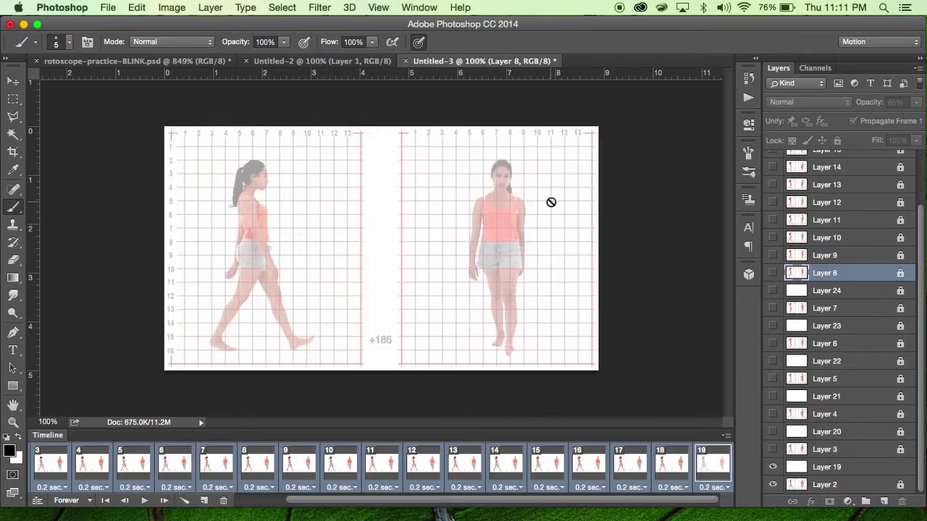
Step: Unlock Layer 2, brush a freehand stroke across the side-view figure on it, and hide Layer 19
{"action": "left_click", "coordinate": [857, 468]}
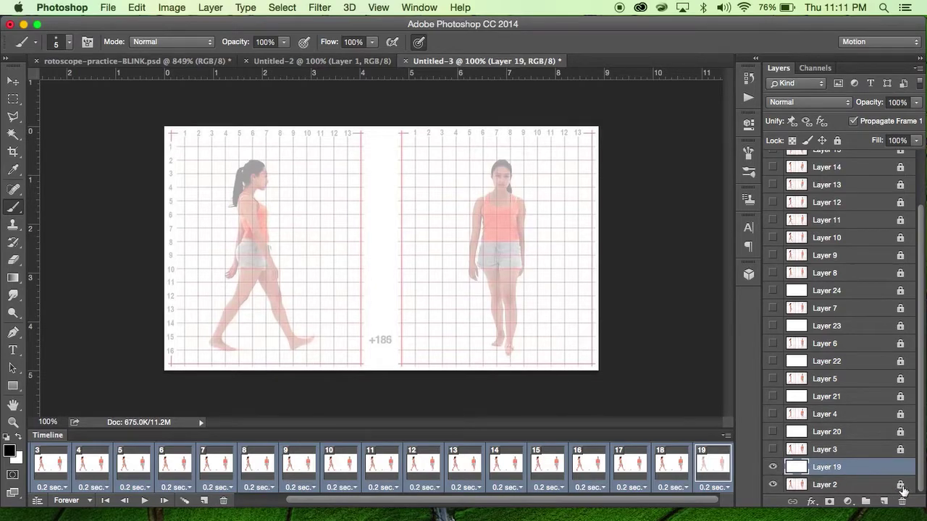
{"action": "left_click", "coordinate": [857, 485]}
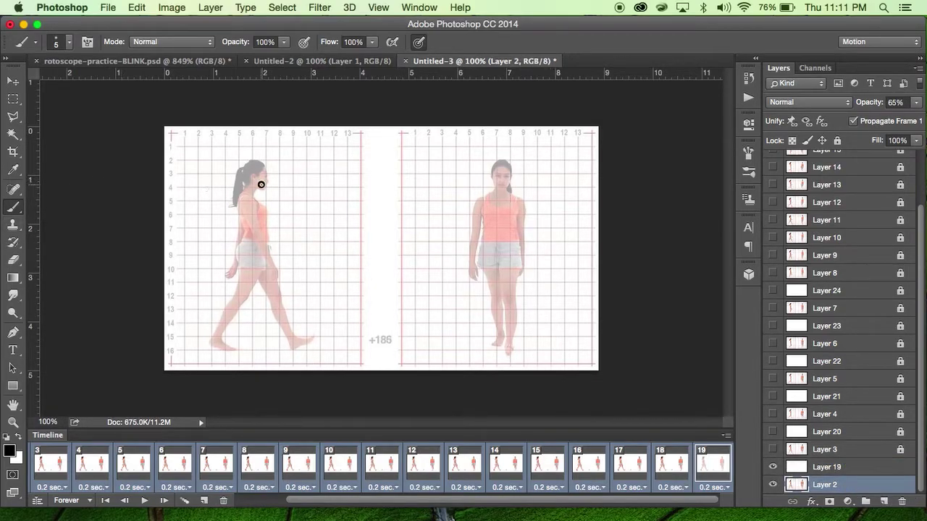
{"action": "mouse_move", "coordinate": [261, 184]}
{"action": "left_mouse_down"}
{"action": "mouse_move", "coordinate": [274, 254]}
{"action": "mouse_move", "coordinate": [286, 220]}
{"action": "mouse_move", "coordinate": [319, 230]}
{"action": "left_mouse_up"}
{"action": "left_click", "coordinate": [773, 466]}
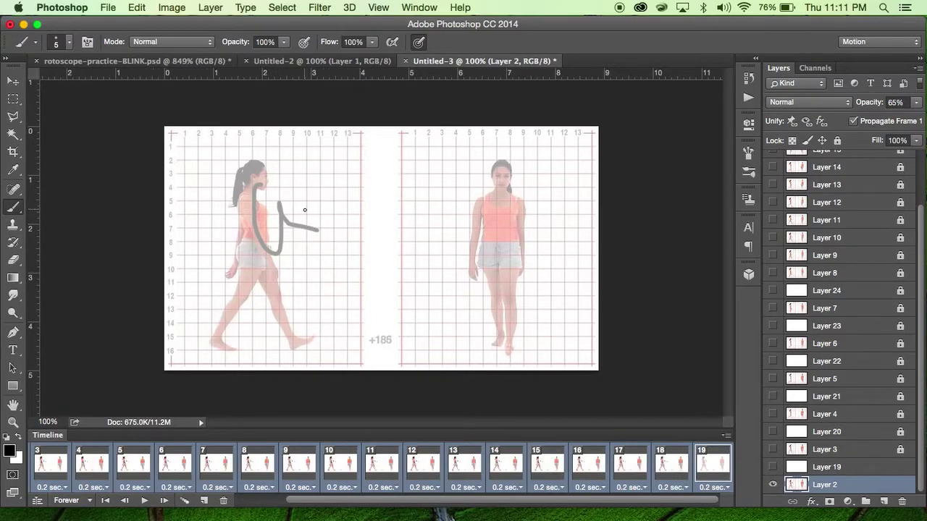
Step: Undo and redo the brush stroke on Layer 2 several times
{"action": "key", "text": "ctrl+z"}
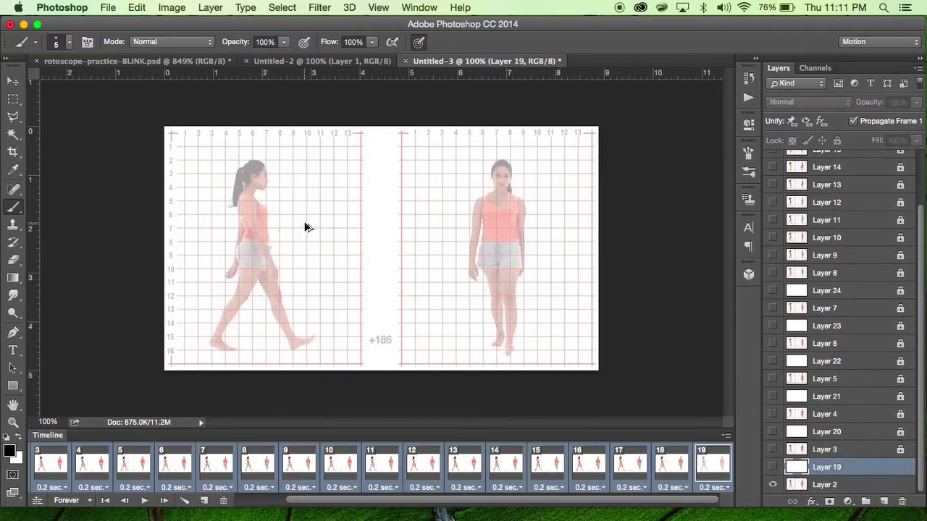
{"action": "key", "text": "ctrl+z"}
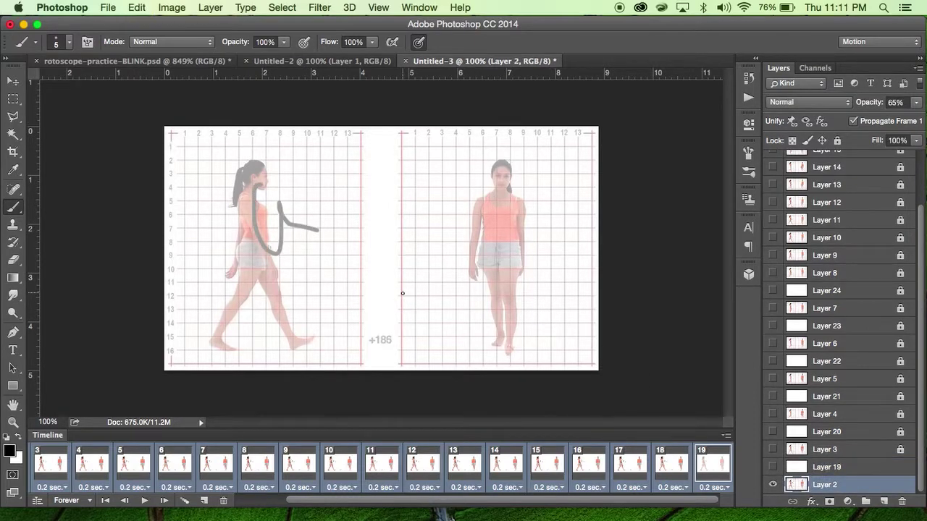
{"action": "key", "text": "super+z"}
{"action": "key", "text": "super+z"}
{"action": "key", "text": "super+z"}
{"action": "key", "text": "super+z"}
{"action": "key", "text": "super+z"}
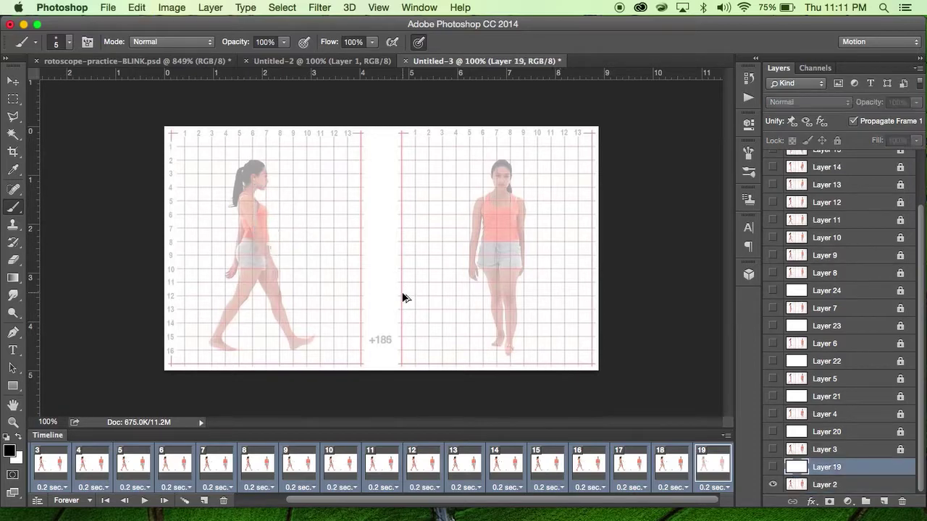
{"action": "key", "text": "super+z"}
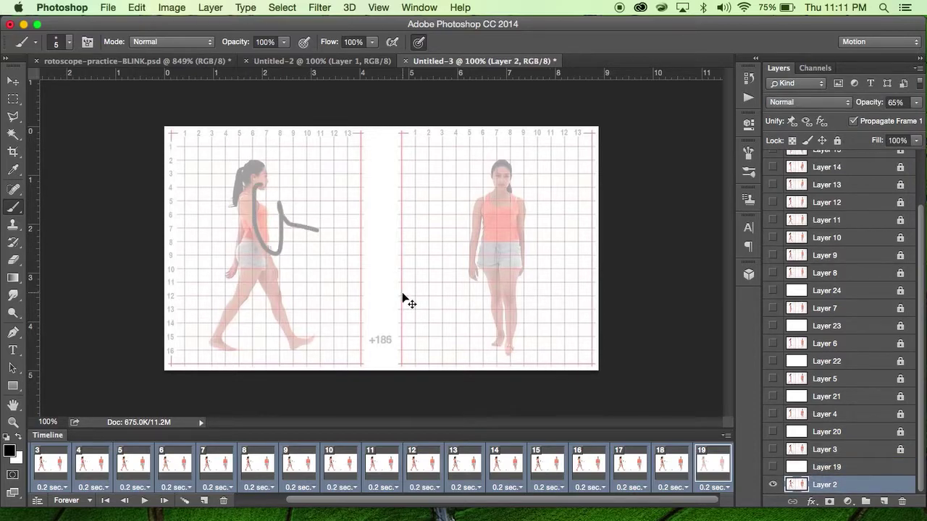
Step: Show the document history, step back to earlier New Layer states, and return to the latest Brush Tool state
{"action": "left_click", "coordinate": [428, 6]}
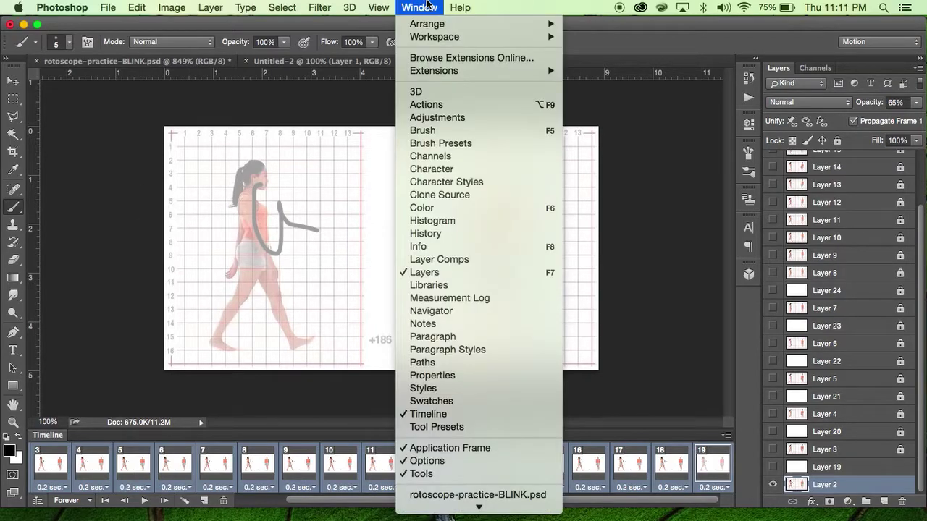
{"action": "left_click", "coordinate": [427, 233]}
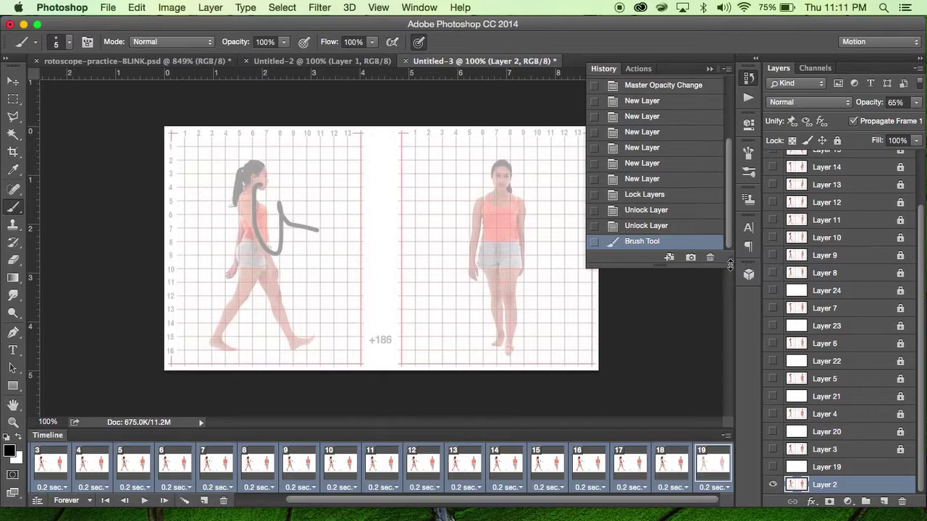
{"action": "left_click_drag", "start_coordinate": [729, 265], "coordinate": [746, 378]}
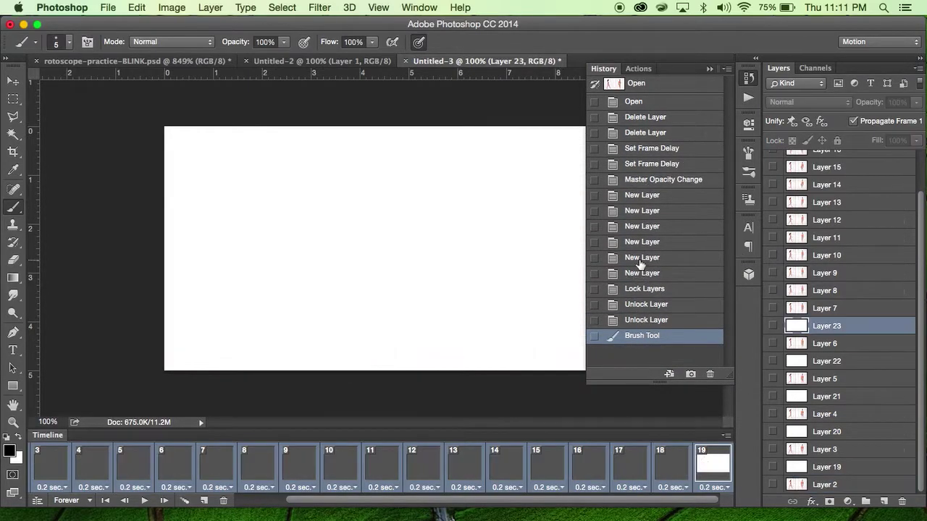
{"action": "left_click", "coordinate": [640, 259]}
{"action": "left_click", "coordinate": [639, 226]}
{"action": "left_click", "coordinate": [642, 336]}
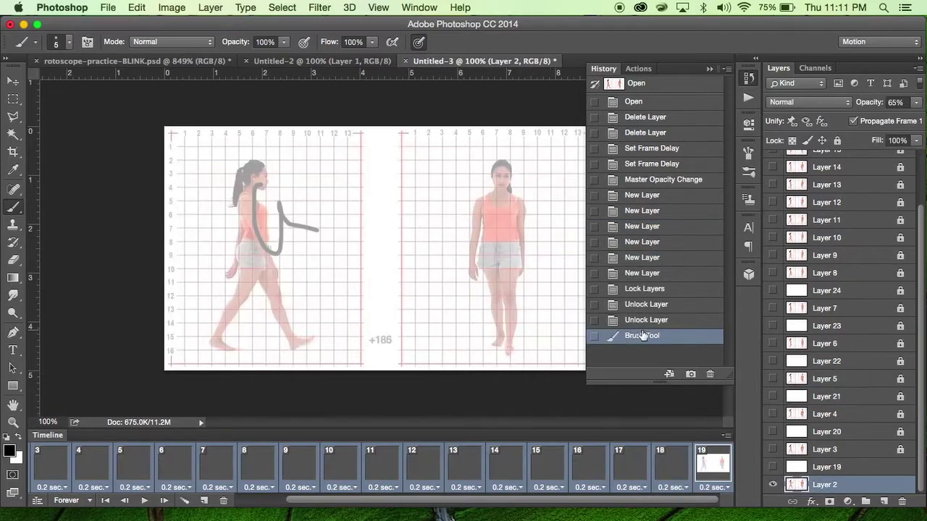
{"action": "left_click", "coordinate": [710, 69]}
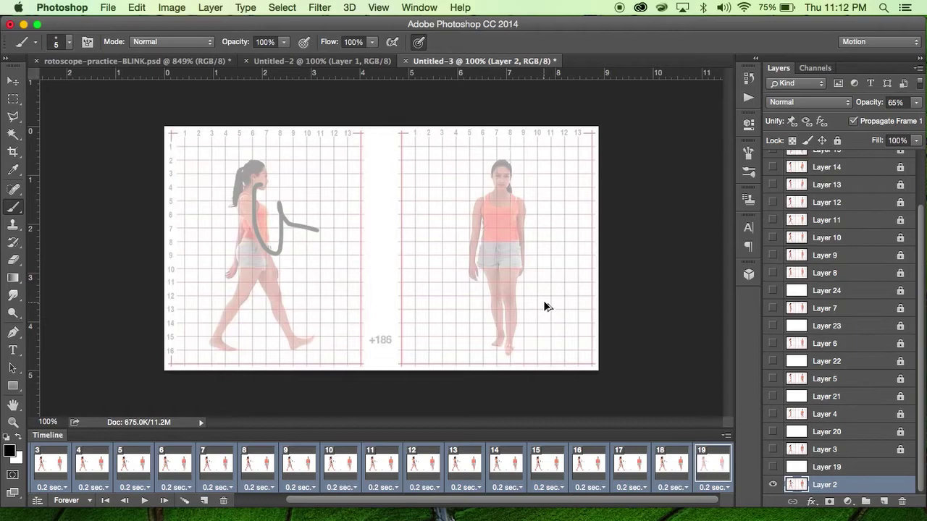
Step: Undo the brush stroke on Layer 2, lock that layer, and make Layer 19 visible and active
{"action": "key", "text": "super+z"}
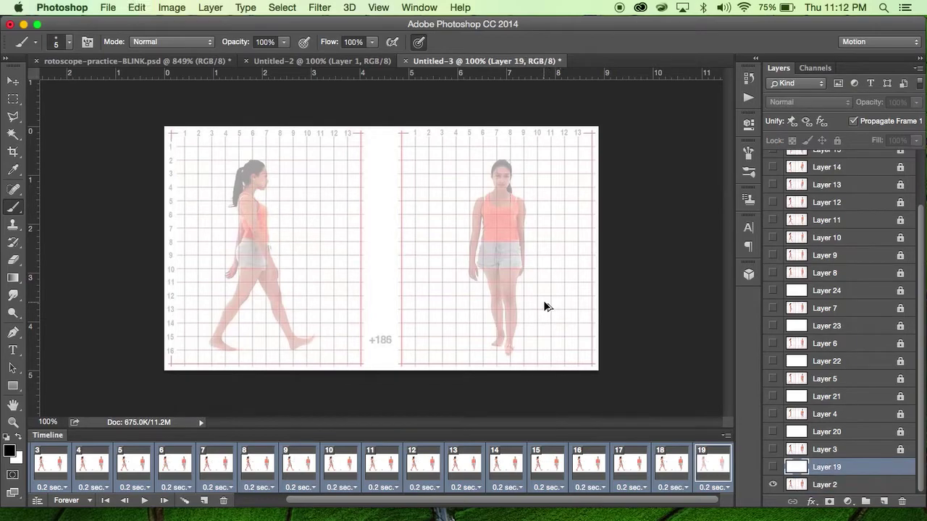
{"action": "left_click", "coordinate": [774, 467]}
{"action": "left_click", "coordinate": [904, 485]}
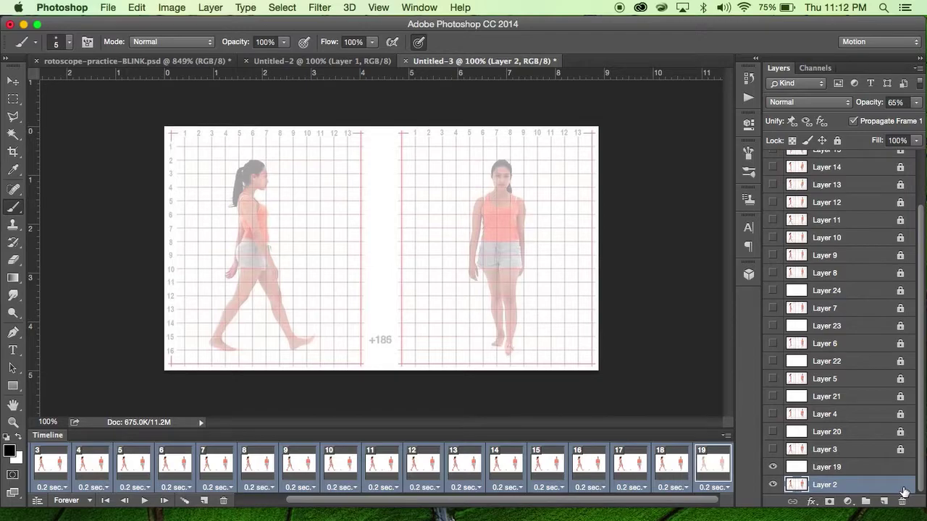
{"action": "left_click", "coordinate": [837, 140]}
{"action": "left_click", "coordinate": [847, 469]}
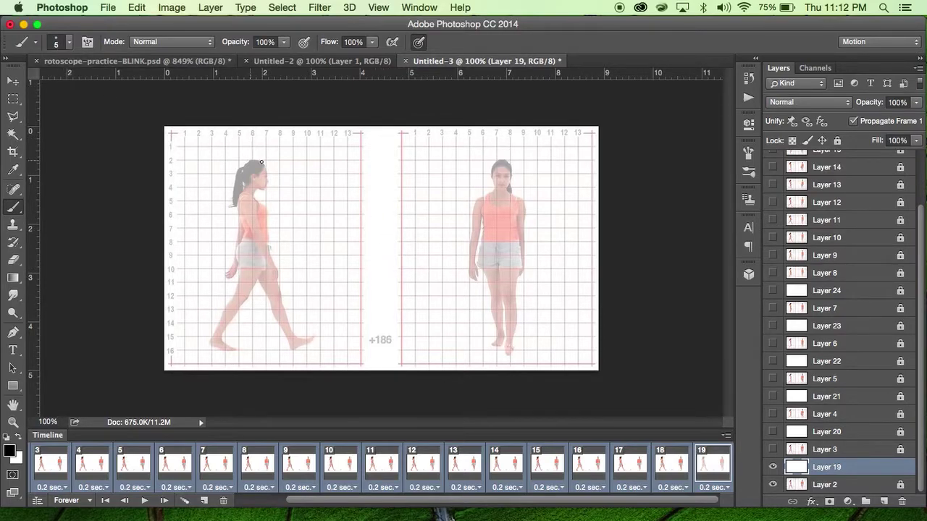
Step: Brush a test stroke on Layer 19 beside the side-view figure and undo it
{"action": "key", "text": "super+equal"}
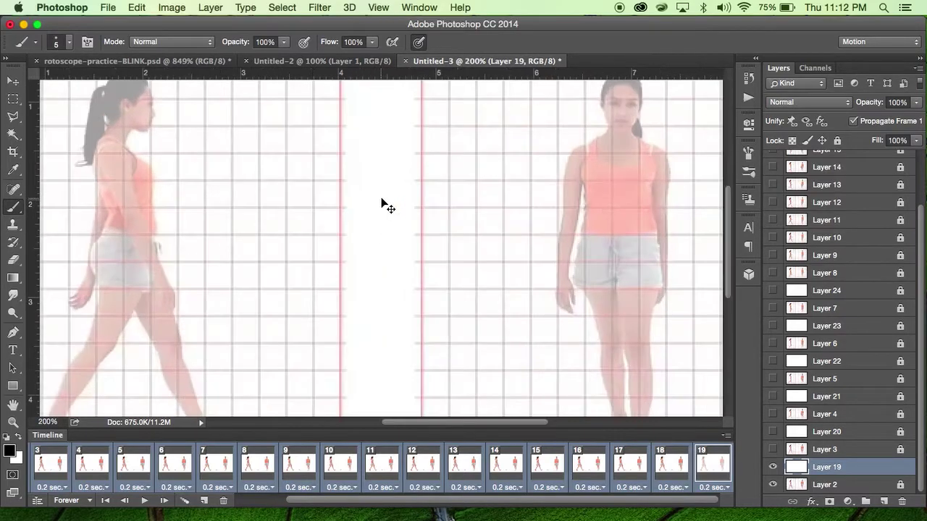
{"action": "left_click", "coordinate": [193, 123]}
{"action": "left_click_drag", "start_coordinate": [192, 122], "coordinate": [304, 207]}
{"action": "key", "text": "alt+super+z"}
{"action": "key", "text": "alt+super+z"}
{"action": "key", "text": "super+equal"}
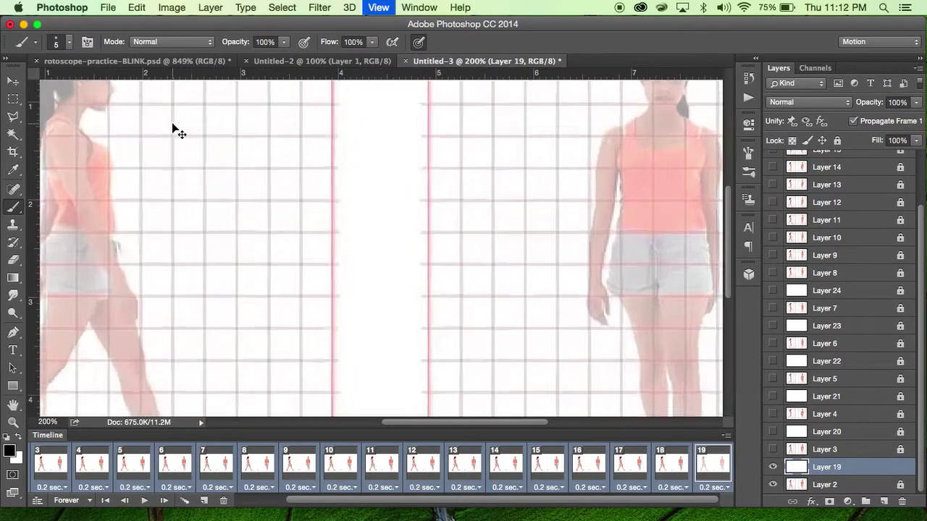
Step: Brush a stroke over the side-view figure's head on Layer 19, undo it, and check the brush size and hardness settings
{"action": "scroll", "coordinate": [172, 124], "scroll_direction": "left", "scroll_amount": 5}
{"action": "scroll", "coordinate": [172, 124], "scroll_direction": "up", "scroll_amount": 3}
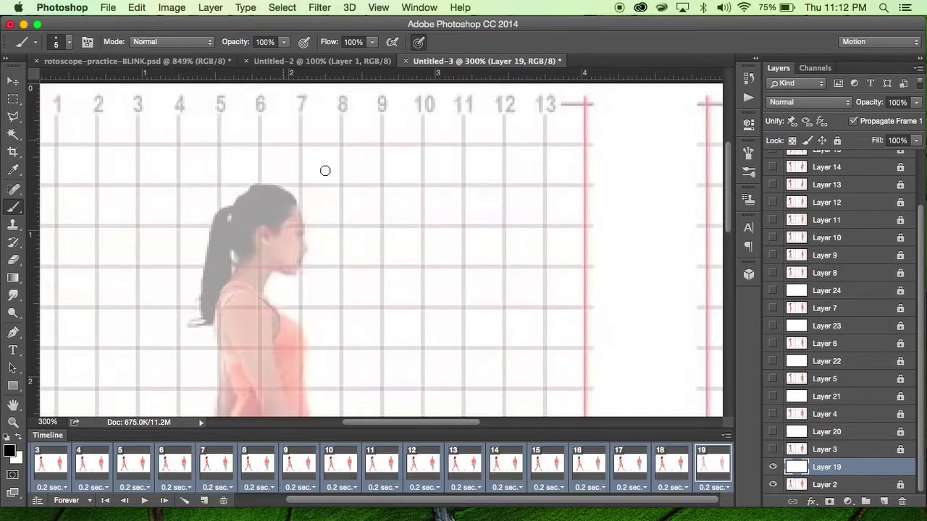
{"action": "mouse_move", "coordinate": [301, 209]}
{"action": "left_mouse_down"}
{"action": "mouse_move", "coordinate": [231, 177]}
{"action": "mouse_move", "coordinate": [213, 200]}
{"action": "left_mouse_up"}
{"action": "key", "text": "alt+super+z"}
{"action": "left_click", "coordinate": [69, 43]}
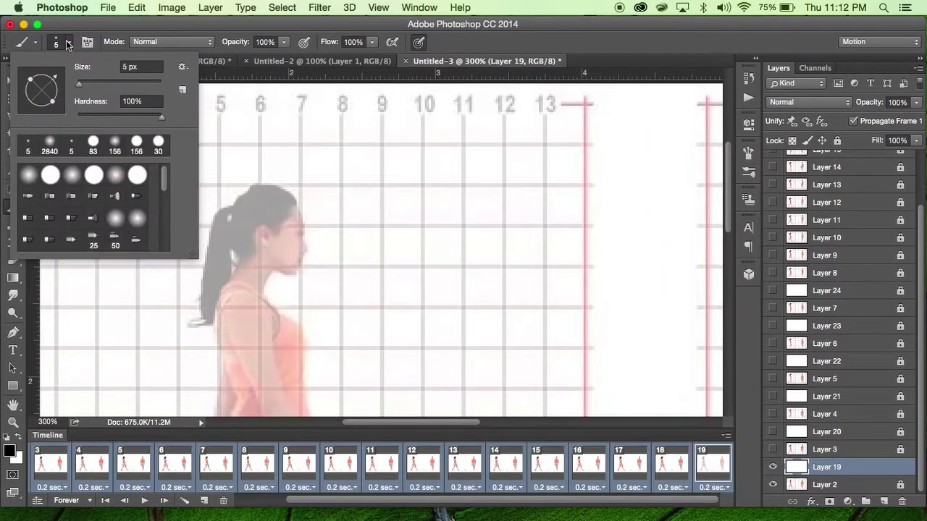
{"action": "left_click", "coordinate": [68, 43]}
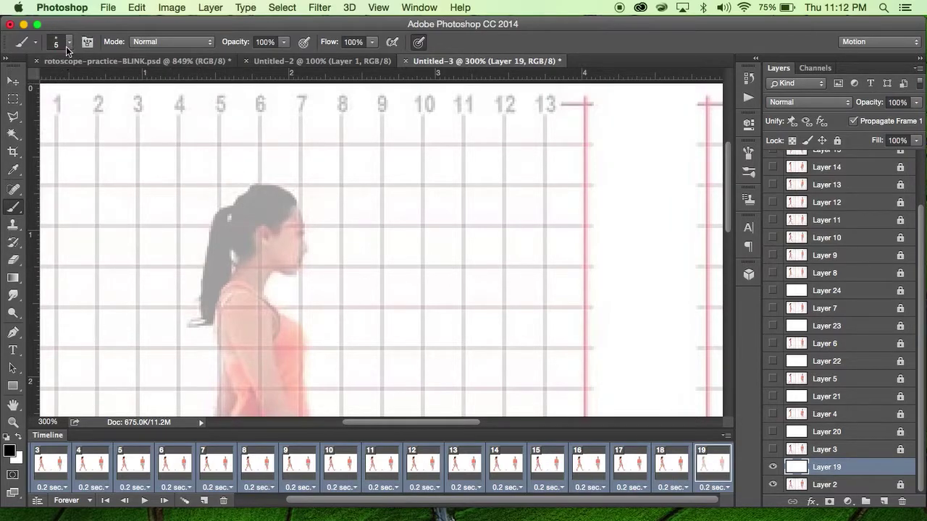
Step: Paint freehand test strokes around the side-view figure's head with the 5 px brush and undo them
{"action": "mouse_move", "coordinate": [295, 213]}
{"action": "left_mouse_down"}
{"action": "mouse_move", "coordinate": [258, 188]}
{"action": "mouse_move", "coordinate": [225, 202]}
{"action": "mouse_move", "coordinate": [191, 256]}
{"action": "mouse_move", "coordinate": [198, 294]}
{"action": "mouse_move", "coordinate": [233, 291]}
{"action": "left_mouse_up"}
{"action": "key", "text": "super+z"}
{"action": "mouse_move", "coordinate": [377, 238]}
{"action": "left_mouse_down"}
{"action": "mouse_move", "coordinate": [317, 170]}
{"action": "mouse_move", "coordinate": [205, 231]}
{"action": "mouse_move", "coordinate": [304, 254]}
{"action": "left_mouse_up"}
{"action": "key", "text": "super+plus"}
{"action": "key", "text": "super+plus"}
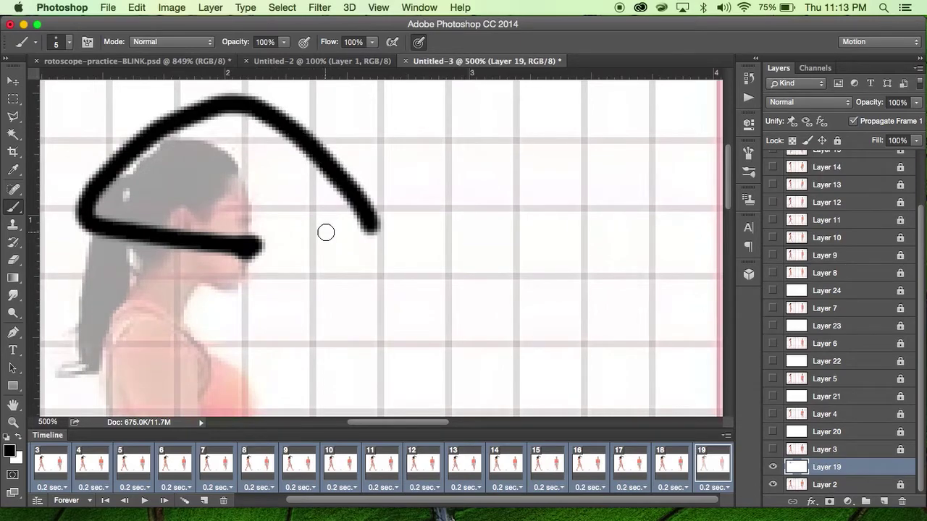
{"action": "key", "text": "super+z"}
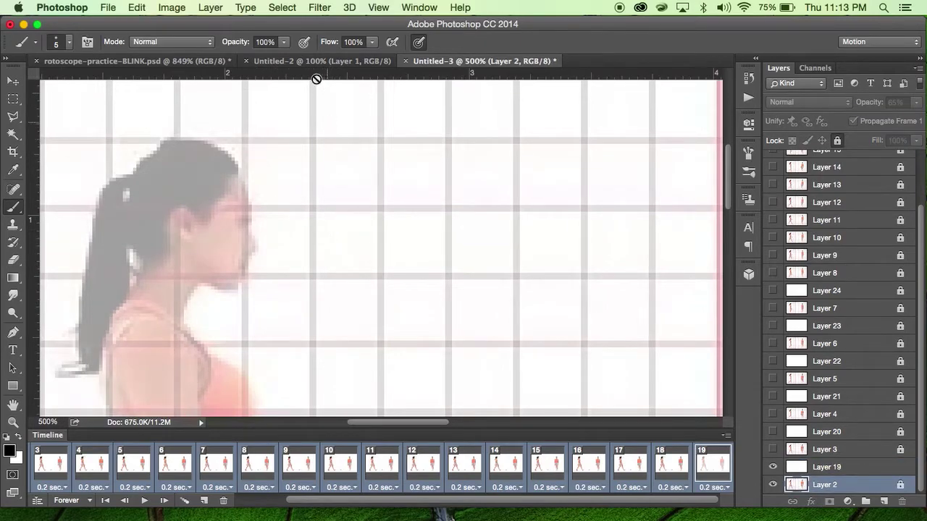
Step: Resize the image to a width of 2000 pixels, with proportions linked and automatic resampling
{"action": "left_click", "coordinate": [178, 7]}
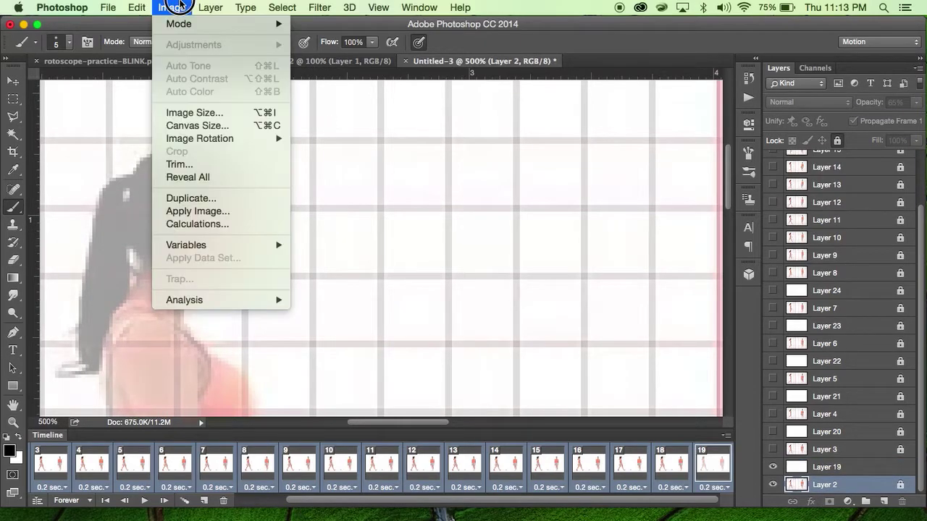
{"action": "left_click", "coordinate": [195, 112]}
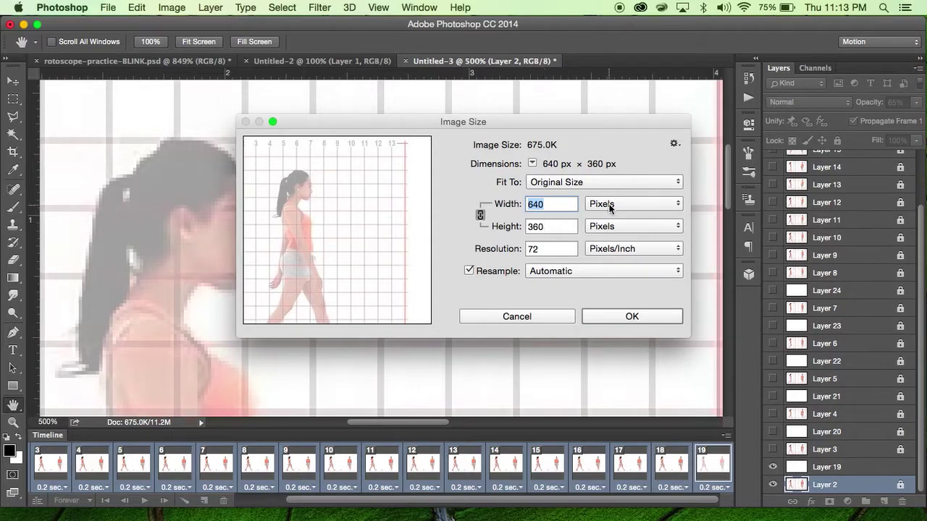
{"action": "type", "text": "2000"}
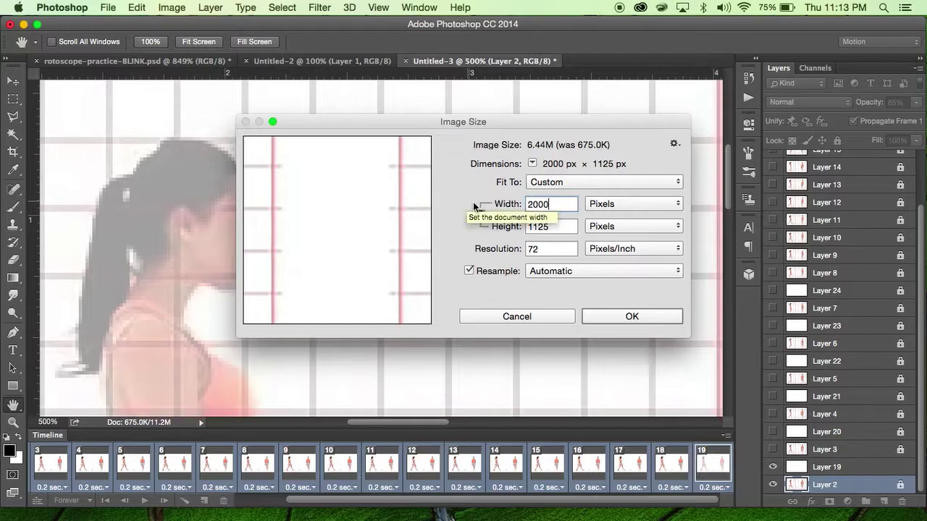
{"action": "left_click", "coordinate": [612, 318]}
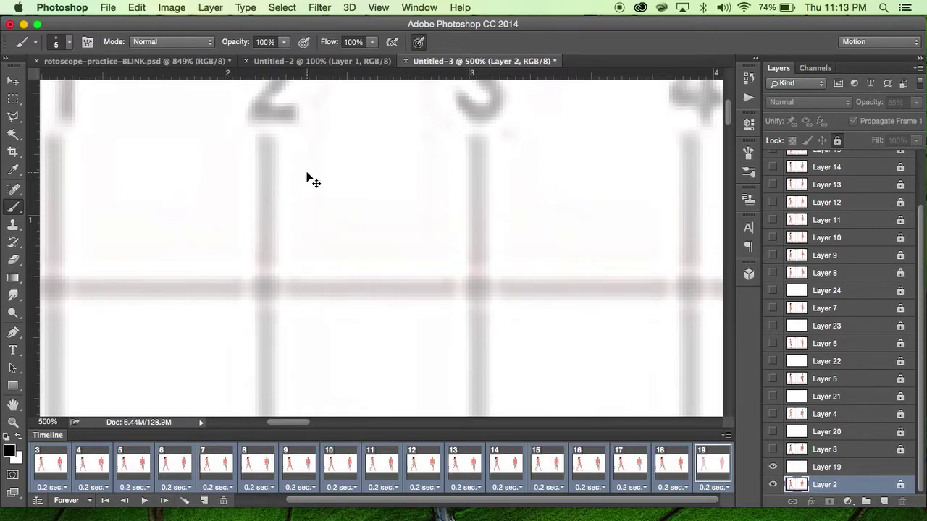
Step: Examine the side-view figure in the resized image at several magnifications, including the full image, 100% and 200%
{"action": "key", "text": "super+0"}
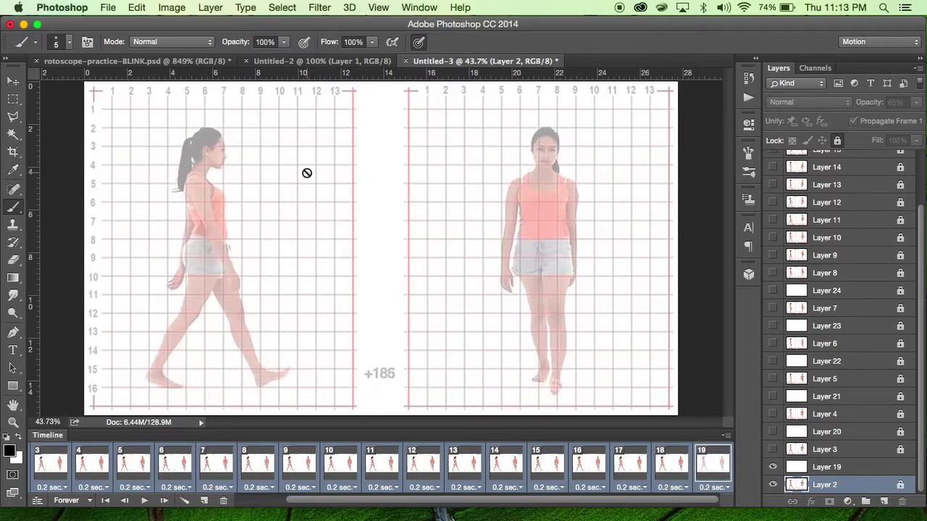
{"action": "key", "text": "super+equal"}
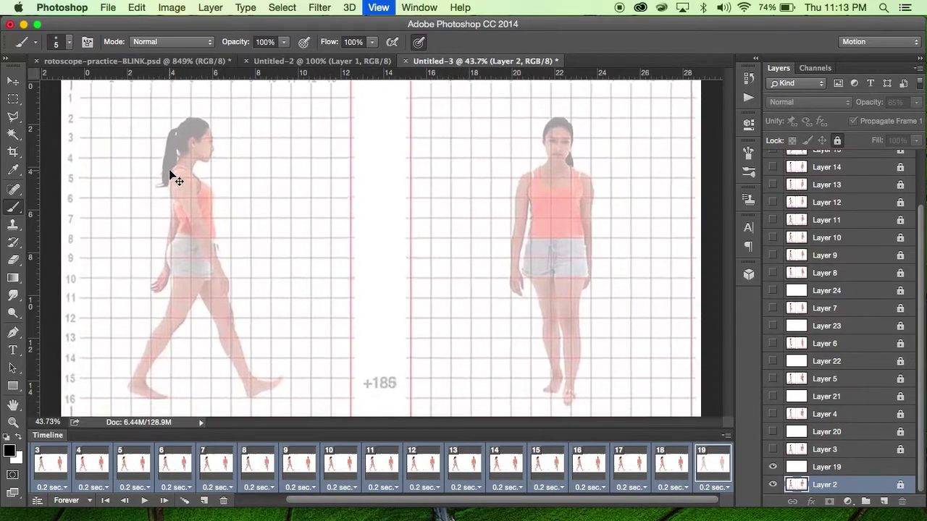
{"action": "key", "text": "super+equal"}
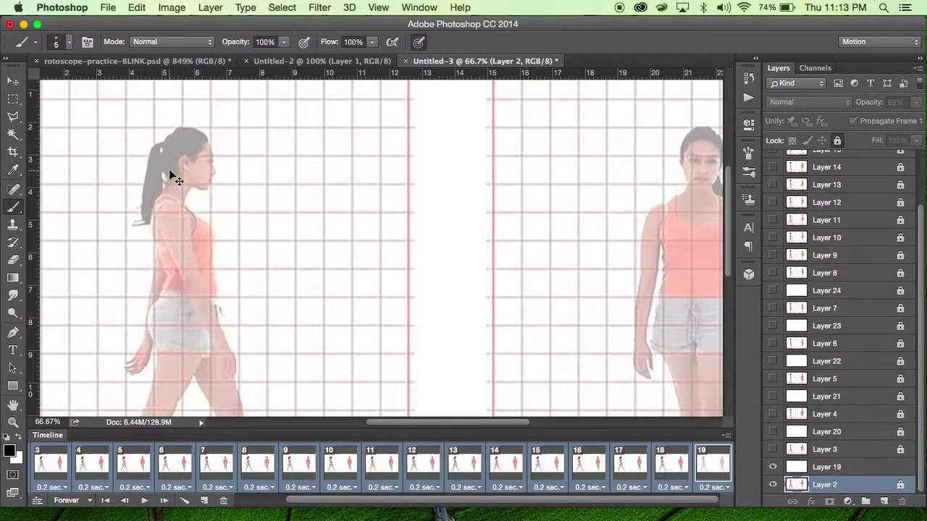
{"action": "key", "text": "super+equal"}
{"action": "scroll", "coordinate": [169, 171], "scroll_direction": "left", "scroll_amount": 5}
{"action": "scroll", "coordinate": [170, 171], "scroll_direction": "up", "scroll_amount": 2}
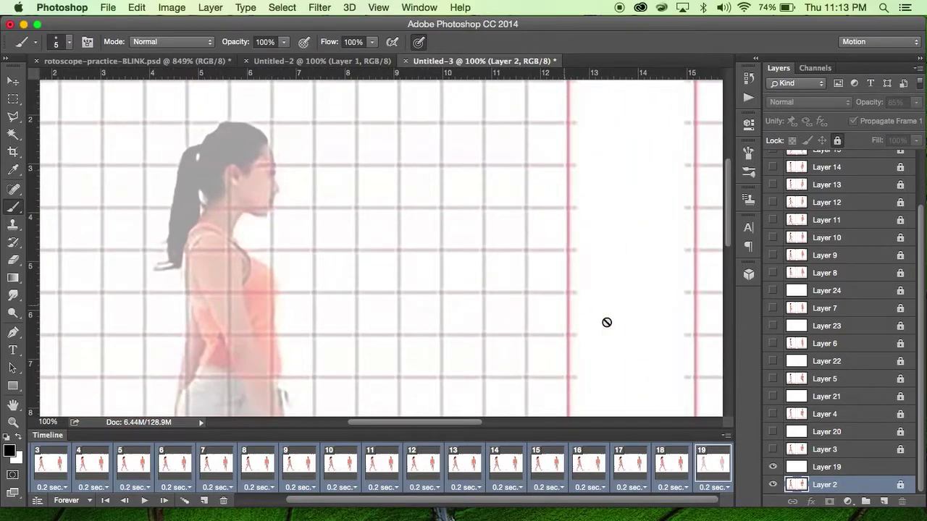
{"action": "scroll", "coordinate": [833, 287], "scroll_direction": "up", "scroll_amount": 3}
{"action": "scroll", "coordinate": [834, 288], "scroll_direction": "down", "scroll_amount": 3}
{"action": "key", "text": "super+equal"}
{"action": "scroll", "coordinate": [188, 187], "scroll_direction": "left", "scroll_amount": 5}
{"action": "scroll", "coordinate": [188, 186], "scroll_direction": "up", "scroll_amount": 3}
{"action": "key", "text": "super+minus"}
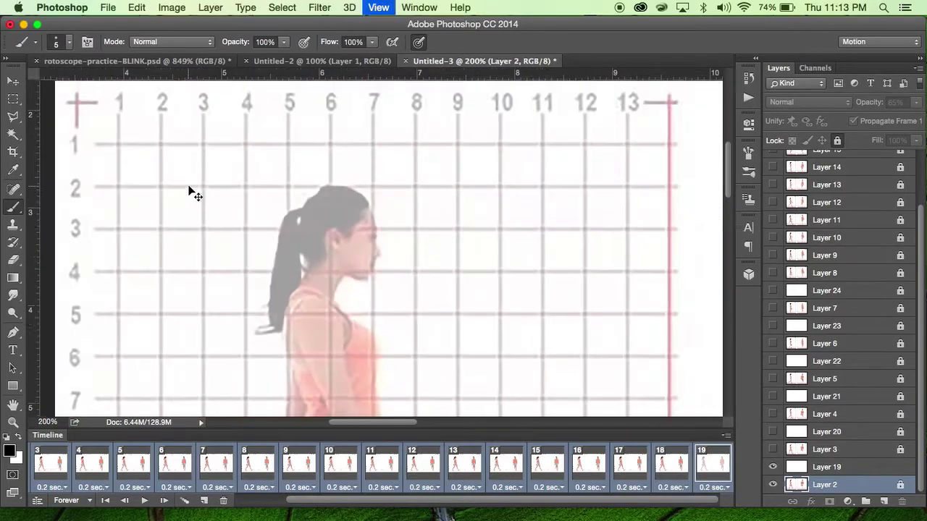
{"action": "scroll", "coordinate": [188, 187], "scroll_direction": "down", "scroll_amount": 3}
{"action": "scroll", "coordinate": [188, 186], "scroll_direction": "up", "scroll_amount": 2}
{"action": "scroll", "coordinate": [188, 187], "scroll_direction": "right", "scroll_amount": 3}
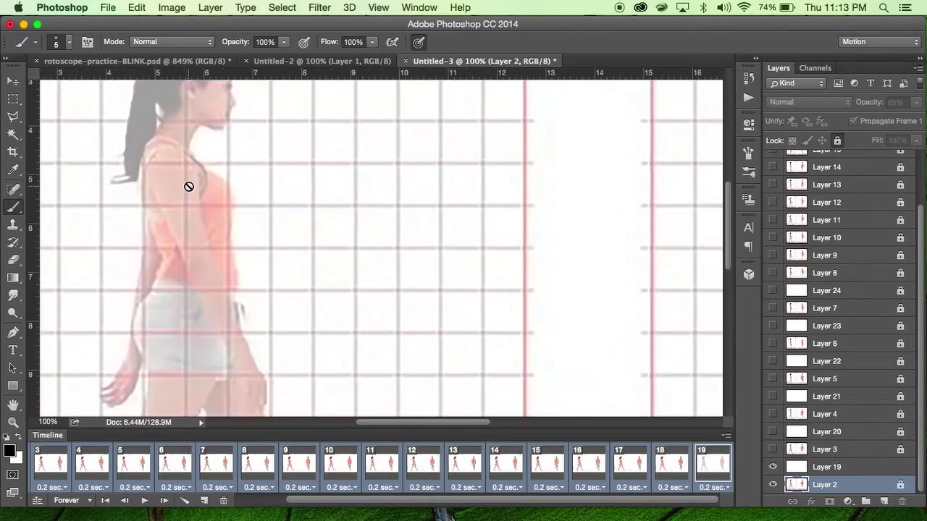
{"action": "scroll", "coordinate": [188, 187], "scroll_direction": "left", "scroll_amount": 3}
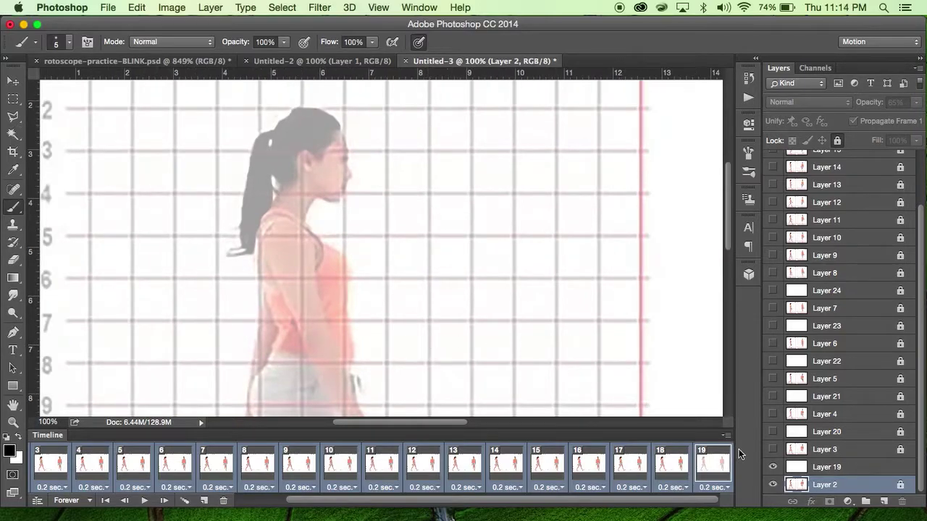
Step: Make Layer 19 active, brush a test stroke in front of the side-view figure, and undo it
{"action": "left_click", "coordinate": [847, 470]}
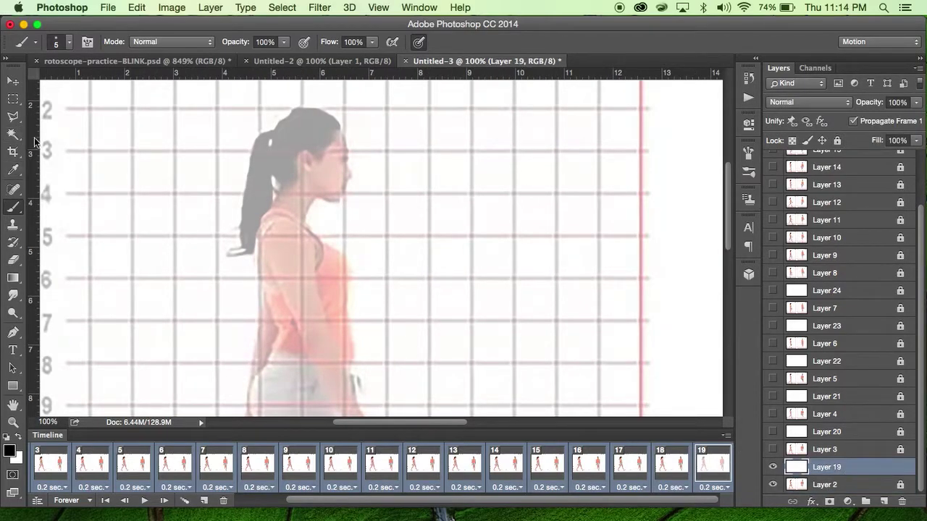
{"action": "mouse_move", "coordinate": [447, 212]}
{"action": "left_mouse_down"}
{"action": "mouse_move", "coordinate": [387, 159]}
{"action": "mouse_move", "coordinate": [406, 200]}
{"action": "mouse_move", "coordinate": [401, 245]}
{"action": "mouse_move", "coordinate": [418, 289]}
{"action": "left_mouse_up"}
{"action": "key", "text": "super+z"}
Step: Set the brush size to 121 px after trying 4 and 5 px
{"action": "left_click", "coordinate": [70, 43]}
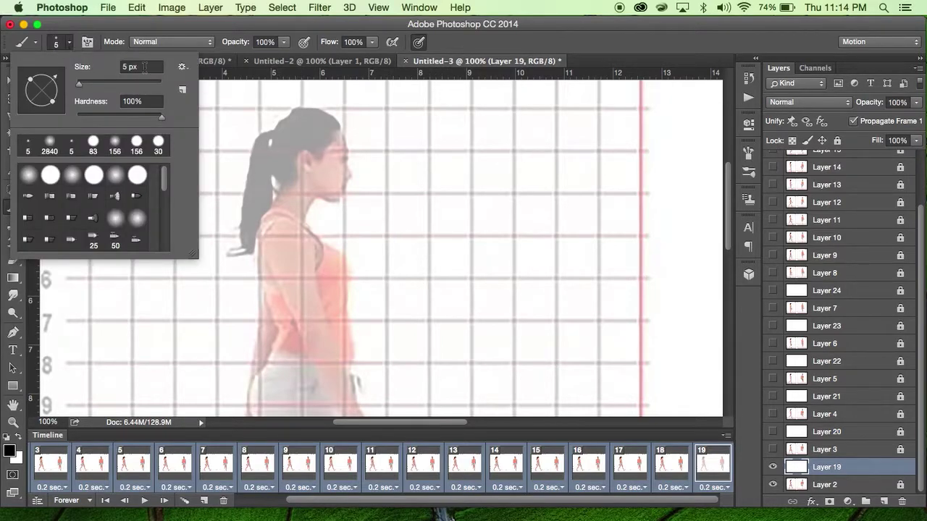
{"action": "left_click", "coordinate": [139, 66]}
{"action": "type", "text": "4"}
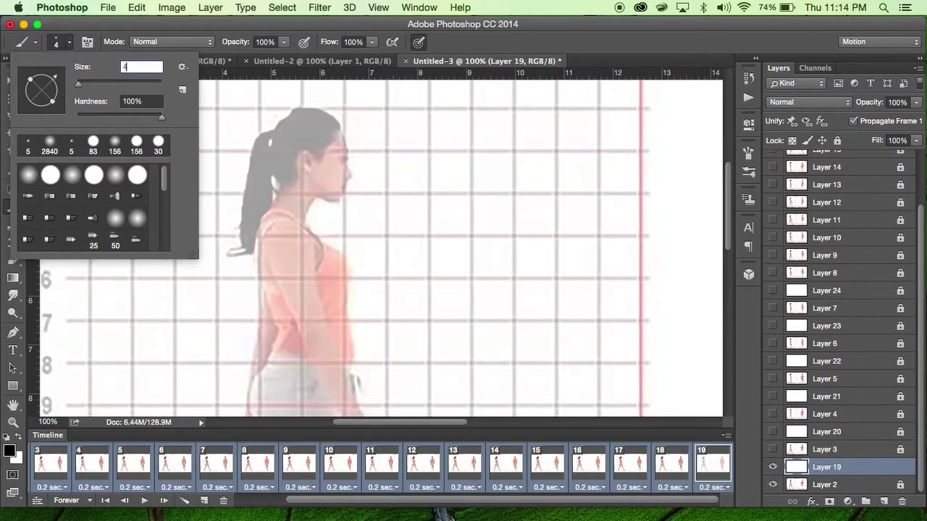
{"action": "key", "text": "BackSpace"}
{"action": "type", "text": "5"}
{"action": "left_click", "coordinate": [125, 84]}
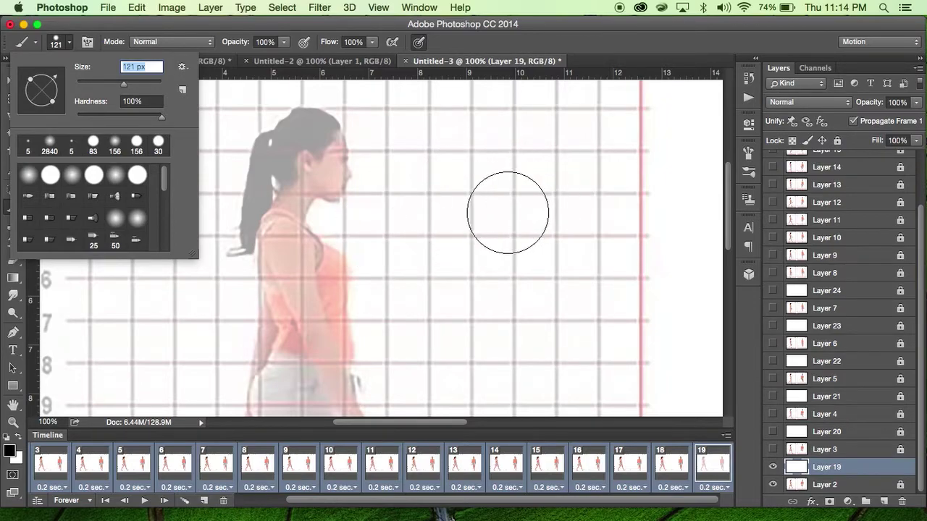
Step: Paint several broad test strokes on Layer 19 with the 121 px brush in front of the side-view figure and undo them
{"action": "mouse_move", "coordinate": [507, 210]}
{"action": "left_mouse_down"}
{"action": "mouse_move", "coordinate": [382, 307]}
{"action": "mouse_move", "coordinate": [535, 277]}
{"action": "mouse_move", "coordinate": [547, 307]}
{"action": "left_mouse_up"}
{"action": "key", "text": "super+z"}
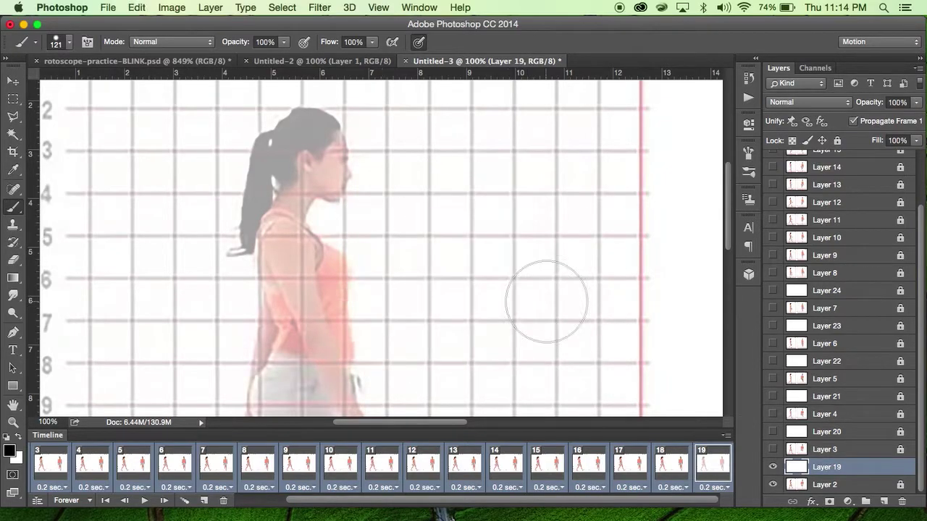
{"action": "mouse_move", "coordinate": [503, 177]}
{"action": "left_mouse_down"}
{"action": "mouse_move", "coordinate": [410, 263]}
{"action": "mouse_move", "coordinate": [463, 327]}
{"action": "mouse_move", "coordinate": [539, 346]}
{"action": "left_mouse_up"}
{"action": "key", "text": "super+z"}
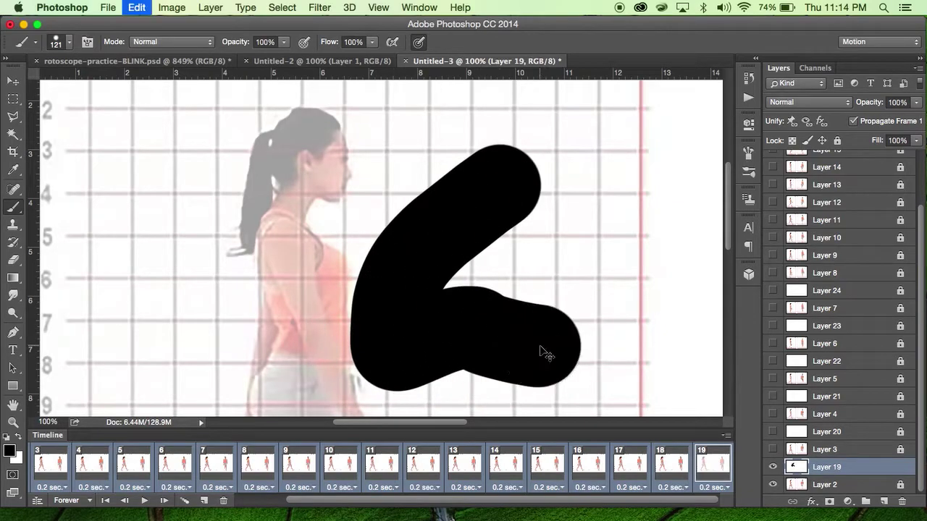
{"action": "left_click", "coordinate": [472, 209]}
{"action": "mouse_move", "coordinate": [438, 259]}
{"action": "left_mouse_down"}
{"action": "mouse_move", "coordinate": [486, 326]}
{"action": "mouse_move", "coordinate": [552, 326]}
{"action": "left_mouse_up"}
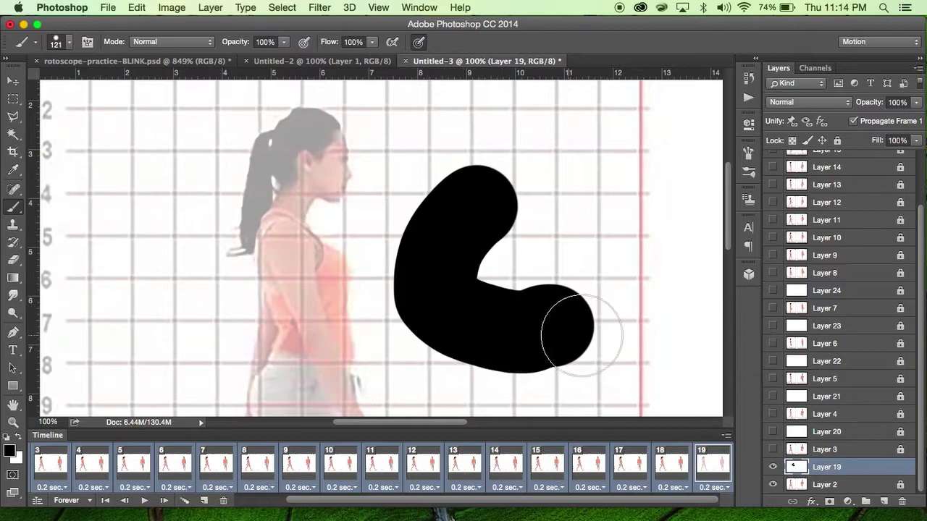
{"action": "key", "text": "super+z"}
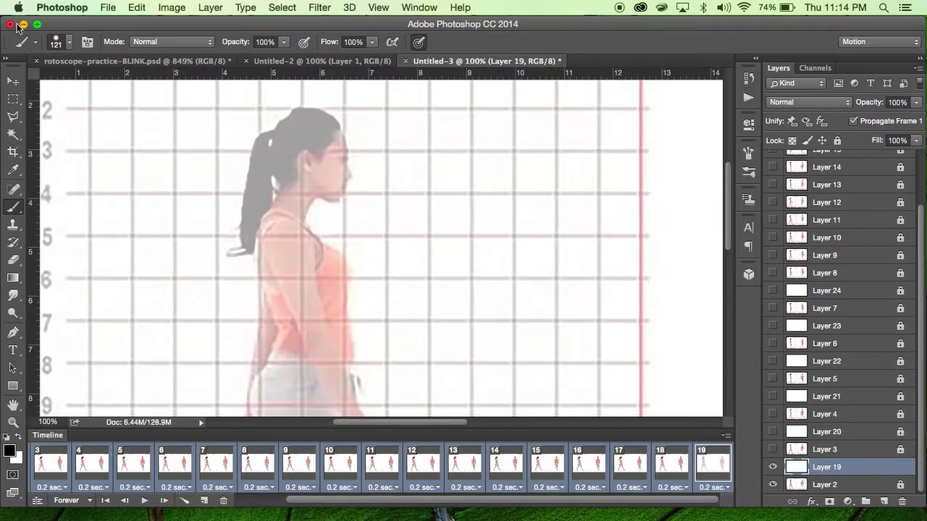
Step: Lower the brush hardness to soften its edge, paint a test stroke on Layer 19, and undo it
{"action": "left_click", "coordinate": [66, 46]}
{"action": "left_click_drag", "start_coordinate": [124, 111], "coordinate": [43, 123]}
{"action": "mouse_move", "coordinate": [448, 174]}
{"action": "left_mouse_down"}
{"action": "mouse_move", "coordinate": [445, 269]}
{"action": "mouse_move", "coordinate": [558, 243]}
{"action": "mouse_move", "coordinate": [547, 129]}
{"action": "left_mouse_up"}
{"action": "key", "text": "super+z"}
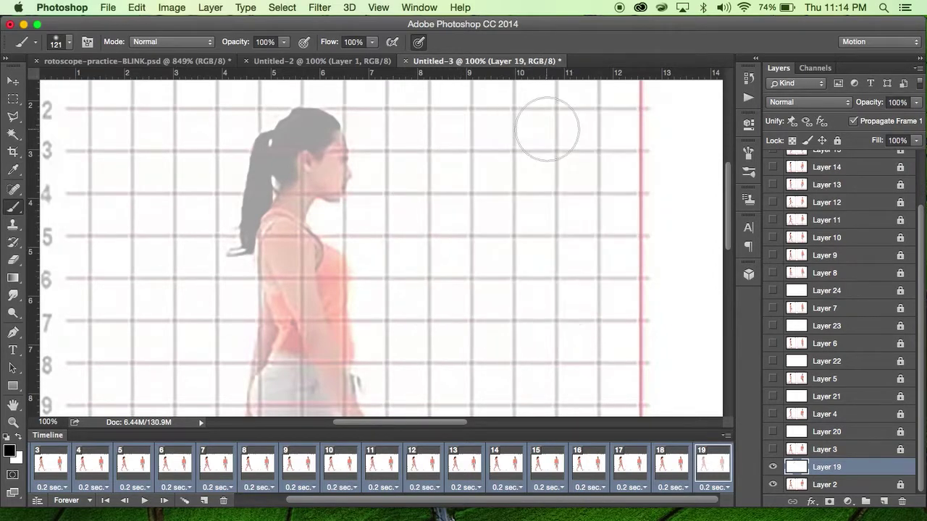
Step: Set the brush hardness to 100%, paint a test stroke in front of the side-view figure, and undo it
{"action": "left_click", "coordinate": [70, 46]}
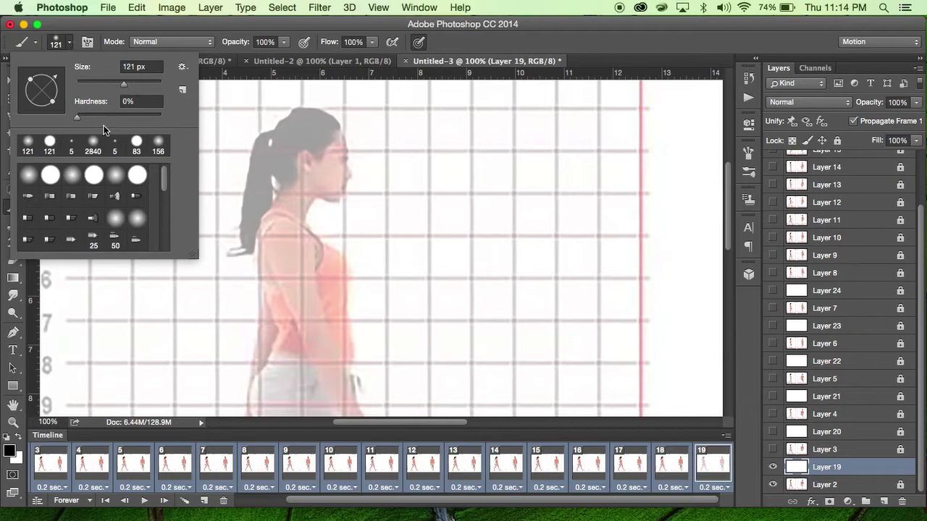
{"action": "left_click_drag", "start_coordinate": [111, 118], "coordinate": [176, 117]}
{"action": "mouse_move", "coordinate": [409, 194]}
{"action": "left_mouse_down"}
{"action": "mouse_move", "coordinate": [465, 180]}
{"action": "mouse_move", "coordinate": [577, 193]}
{"action": "left_mouse_up"}
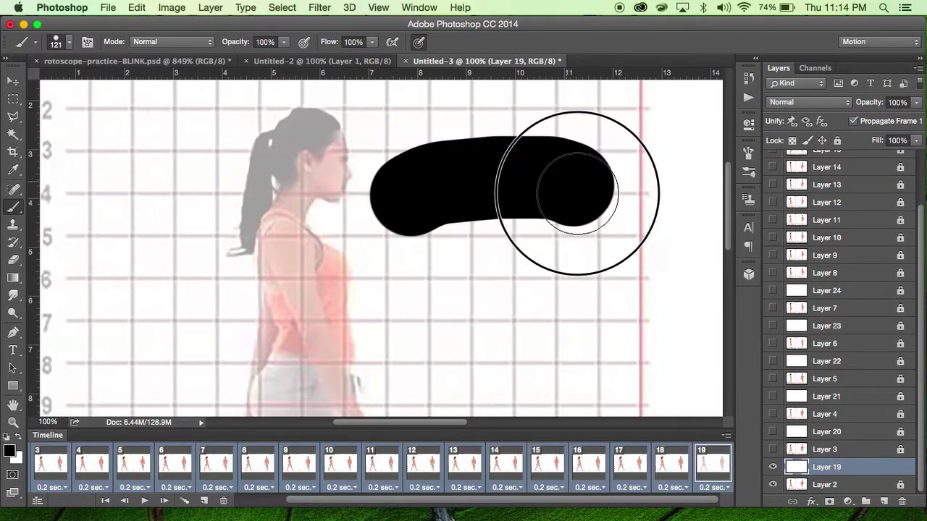
{"action": "key", "text": "super+z"}
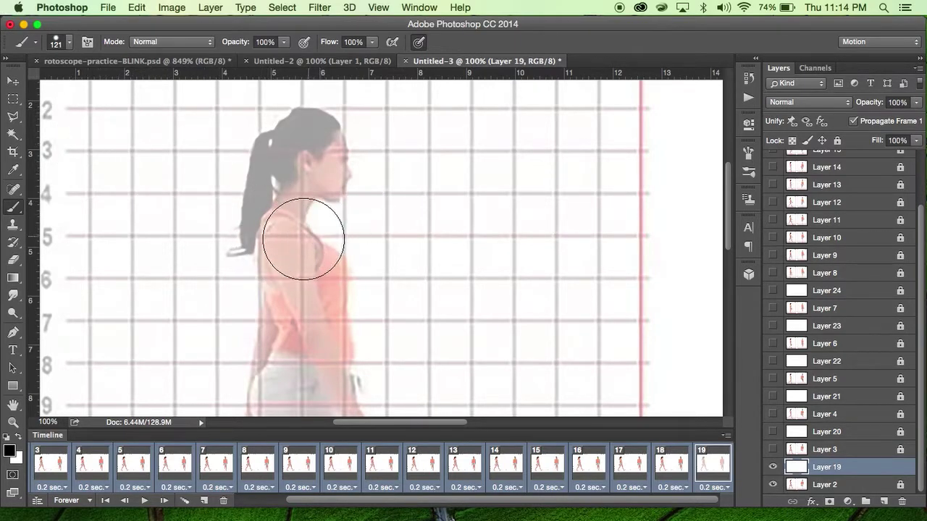
Step: Paint a pressure-sensitive test stroke from the figure's shoulder on Layer 19 and undo it
{"action": "left_click", "coordinate": [298, 249]}
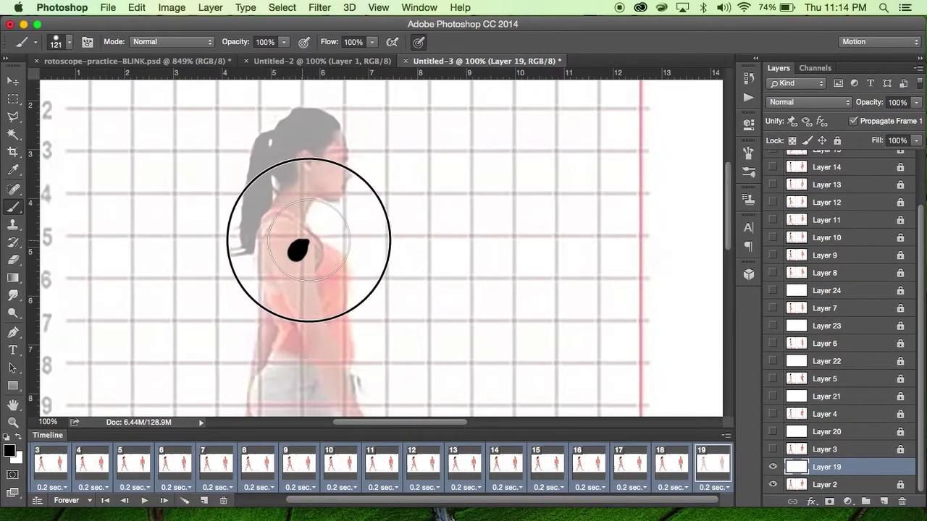
{"action": "mouse_move", "coordinate": [299, 248]}
{"action": "left_mouse_down"}
{"action": "mouse_move", "coordinate": [376, 203]}
{"action": "mouse_move", "coordinate": [447, 201]}
{"action": "mouse_move", "coordinate": [488, 222]}
{"action": "mouse_move", "coordinate": [589, 325]}
{"action": "mouse_move", "coordinate": [657, 352]}
{"action": "left_mouse_up"}
{"action": "key", "text": "super+z"}
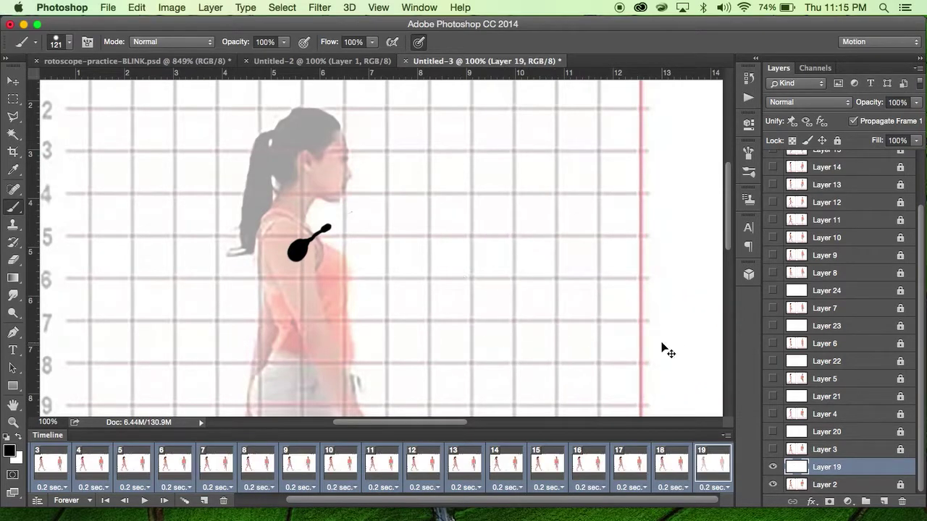
{"action": "key", "text": "super+alt+z"}
{"action": "key", "text": "super+alt+z"}
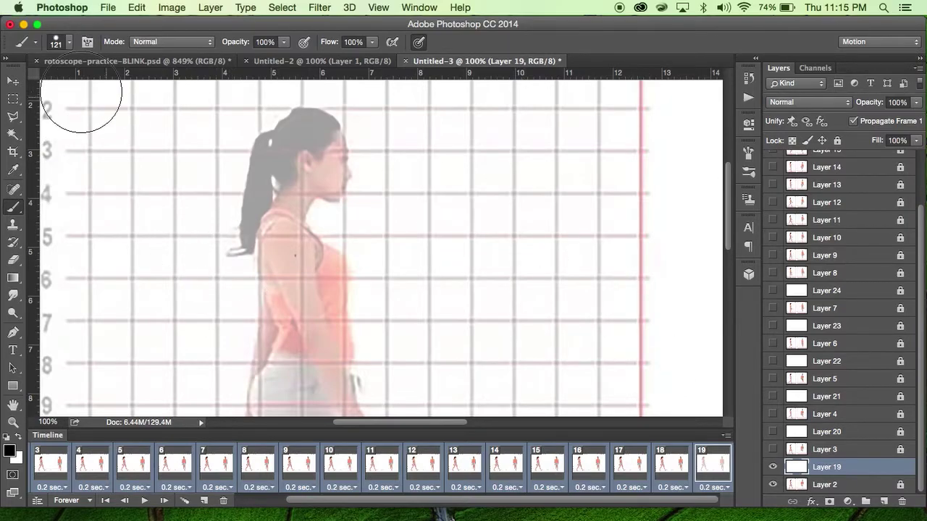
{"action": "left_click", "coordinate": [56, 43]}
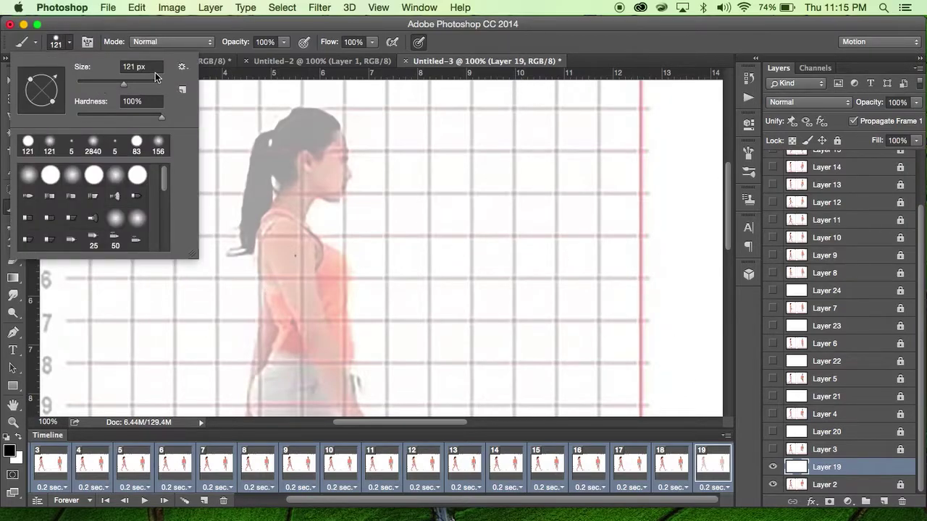
{"action": "left_click", "coordinate": [155, 71]}
{"action": "type", "text": "5"}
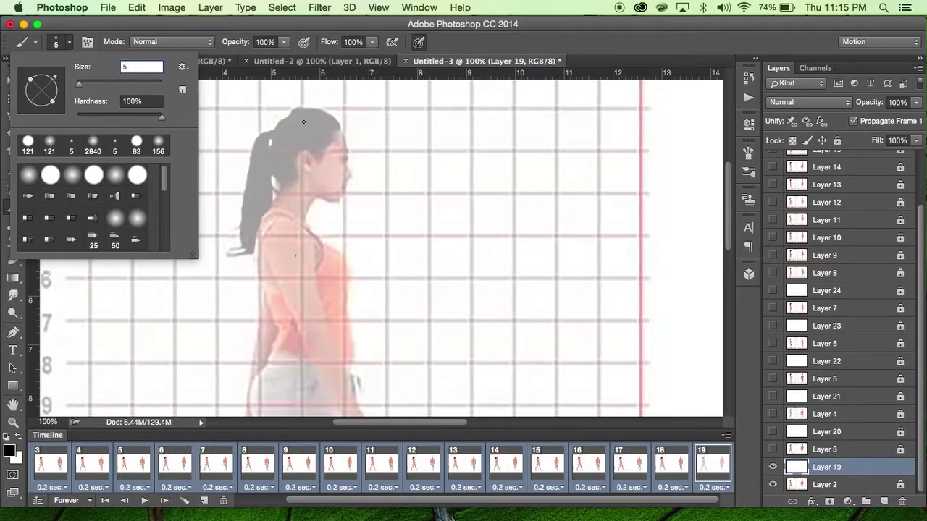
{"action": "key", "text": "Escape"}
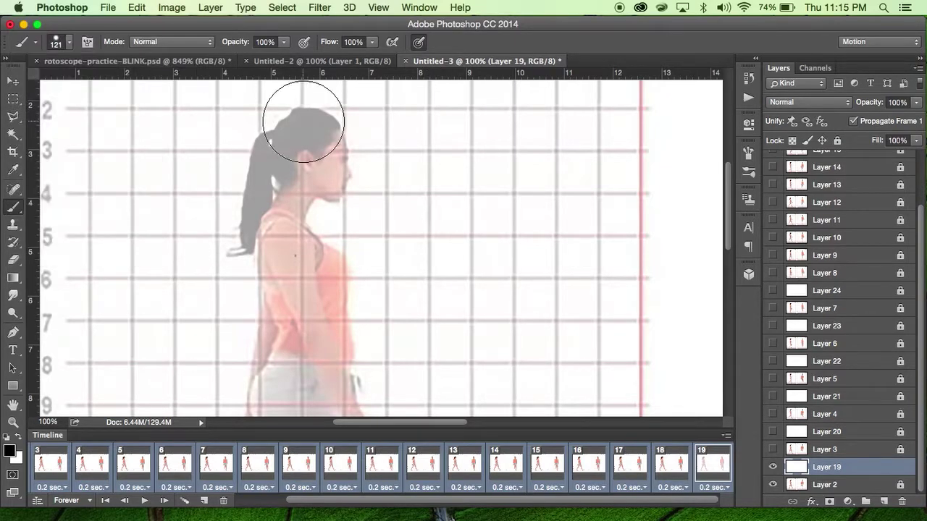
Step: Set the brush size to 5 px
{"action": "left_click", "coordinate": [68, 42]}
{"action": "left_click", "coordinate": [154, 67]}
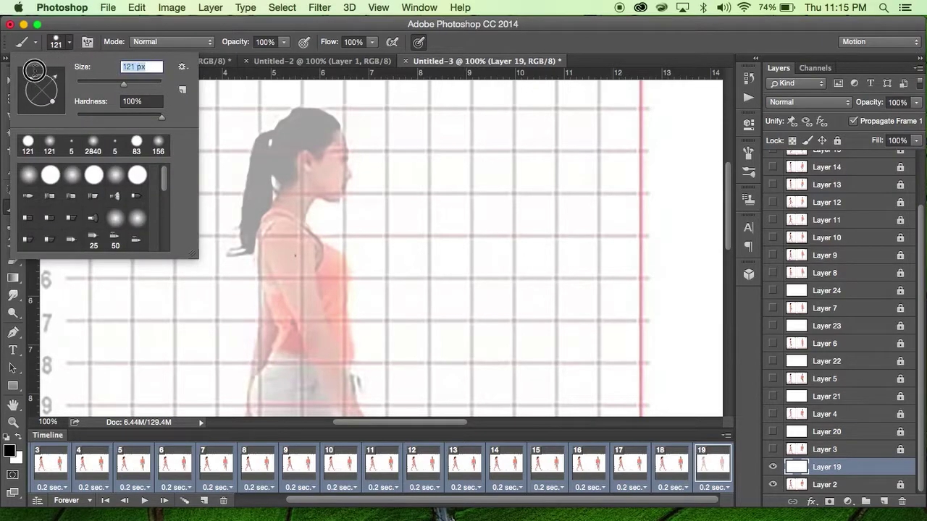
{"action": "type", "text": "5"}
{"action": "key", "text": "Return"}
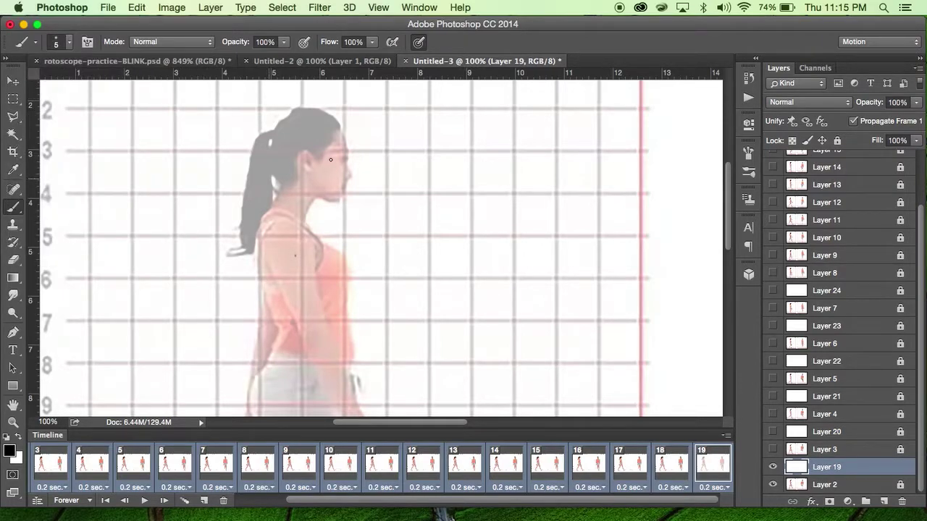
Step: Pick a crimson foreground colour, swap it with the background colour, and restore the default black and white
{"action": "scroll", "coordinate": [332, 143], "scroll_direction": "up", "scroll_amount": 3}
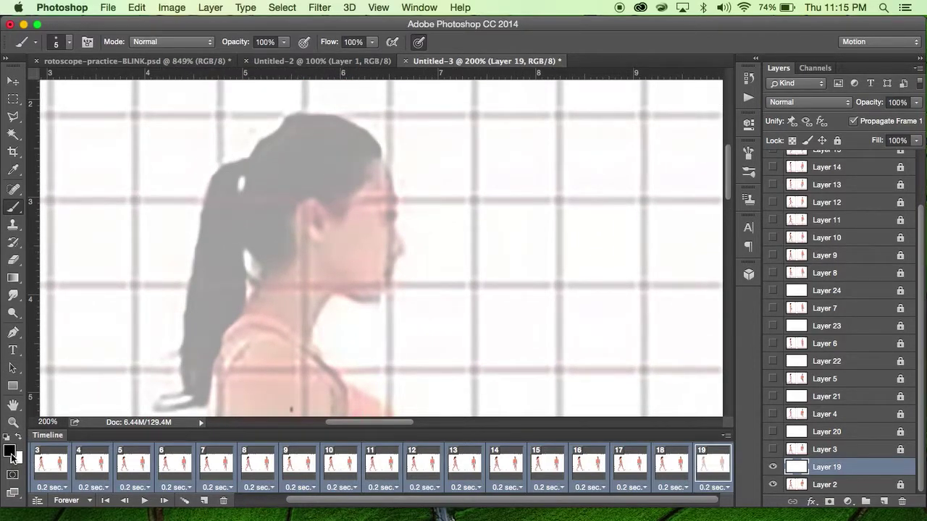
{"action": "left_click", "coordinate": [10, 449]}
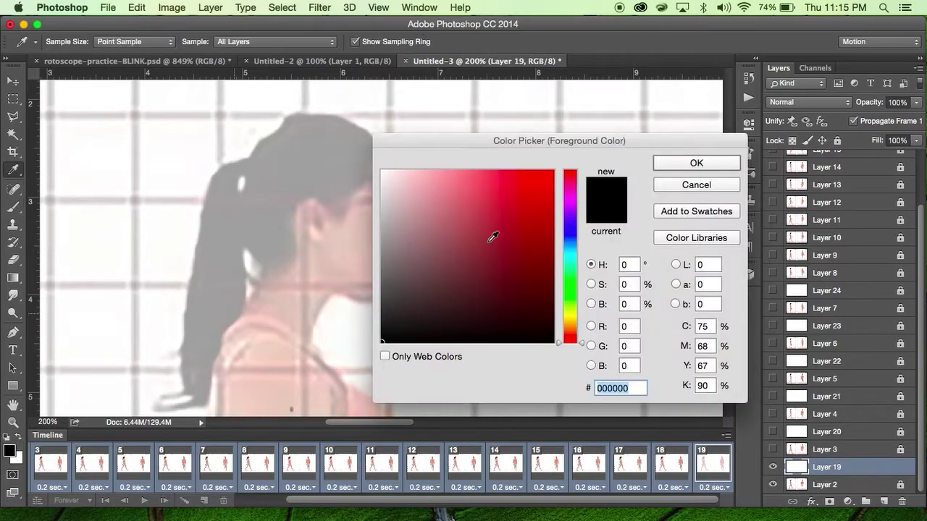
{"action": "left_click", "coordinate": [485, 207]}
{"action": "left_click", "coordinate": [680, 163]}
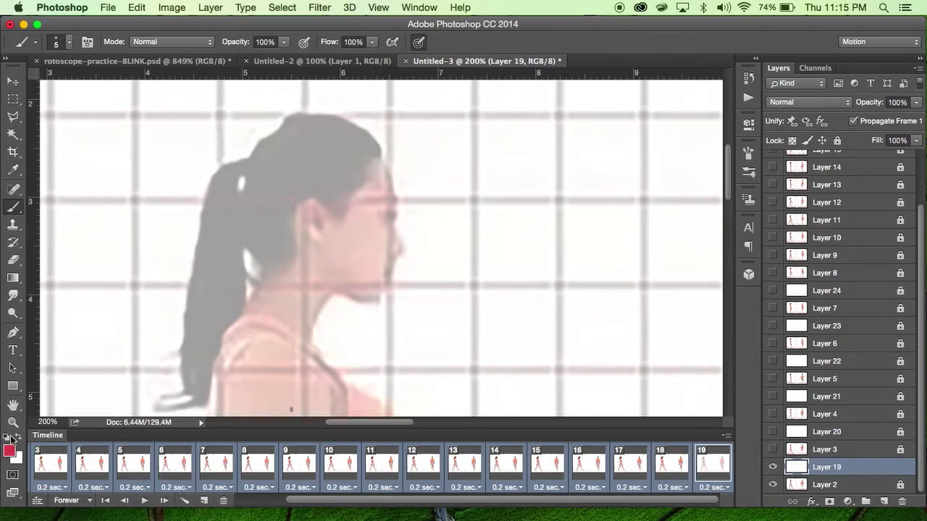
{"action": "key", "text": "x"}
{"action": "key", "text": "d"}
Step: Paint a test stroke across the figure's head, undo it, and swap the foreground and background colours back and forth
{"action": "mouse_move", "coordinate": [277, 157]}
{"action": "left_mouse_down"}
{"action": "mouse_move", "coordinate": [386, 175]}
{"action": "mouse_move", "coordinate": [386, 253]}
{"action": "left_mouse_up"}
{"action": "key", "text": "super+z"}
{"action": "key", "text": "x"}
{"action": "key", "text": "x"}
{"action": "key", "text": "x"}
{"action": "key", "text": "x"}
Step: Paint a black test stroke across the hair, paint a white one over it, and undo both
{"action": "mouse_move", "coordinate": [385, 199]}
{"action": "left_mouse_down"}
{"action": "mouse_move", "coordinate": [318, 156]}
{"action": "mouse_move", "coordinate": [251, 173]}
{"action": "mouse_move", "coordinate": [231, 232]}
{"action": "left_mouse_up"}
{"action": "key", "text": "x"}
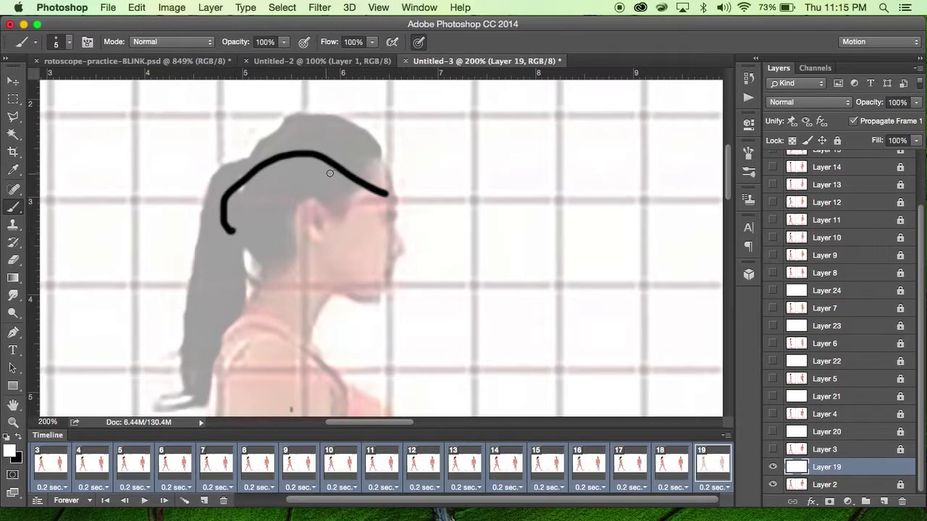
{"action": "mouse_move", "coordinate": [329, 173]}
{"action": "left_mouse_down"}
{"action": "mouse_move", "coordinate": [337, 170]}
{"action": "mouse_move", "coordinate": [277, 164]}
{"action": "mouse_move", "coordinate": [240, 194]}
{"action": "left_mouse_up"}
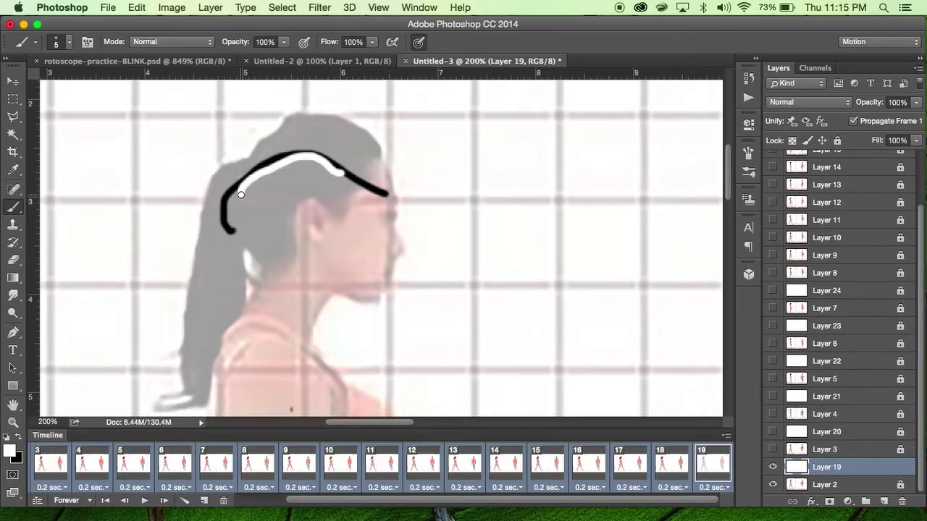
{"action": "key", "text": "super+alt+z"}
{"action": "key", "text": "super+alt+z"}
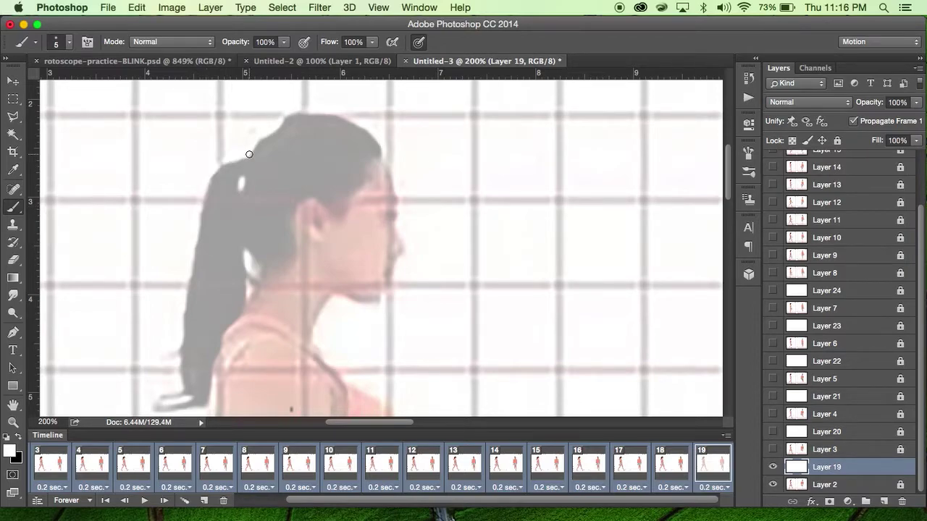
Step: Make black the foreground colour, paint a stroke along the ponytail, and erase it with the Eraser tool
{"action": "key", "text": "x"}
{"action": "mouse_move", "coordinate": [177, 340]}
{"action": "left_mouse_down"}
{"action": "mouse_move", "coordinate": [205, 203]}
{"action": "mouse_move", "coordinate": [234, 178]}
{"action": "mouse_move", "coordinate": [241, 186]}
{"action": "left_mouse_up"}
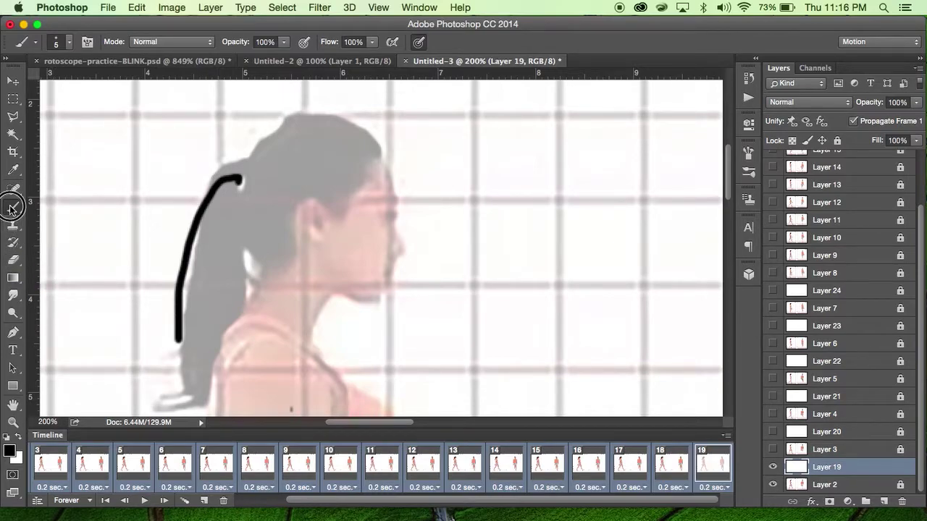
{"action": "left_click", "coordinate": [13, 259]}
{"action": "mouse_move", "coordinate": [248, 174]}
{"action": "left_mouse_down"}
{"action": "mouse_move", "coordinate": [190, 326]}
{"action": "mouse_move", "coordinate": [176, 341]}
{"action": "left_mouse_up"}
Step: Return to the Brush tool, paint a test stroke down the front of the ponytail, and undo it
{"action": "key", "text": "b"}
{"action": "left_click_drag", "start_coordinate": [250, 186], "coordinate": [243, 347]}
{"action": "key", "text": "super+z"}
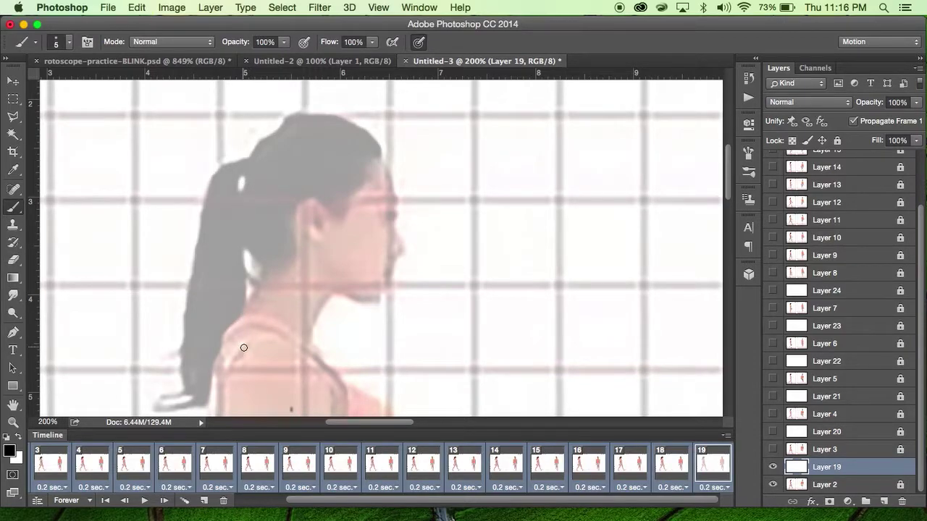
Step: Paint a test stroke from the top of the head down behind the ponytail and erase it with a large eraser
{"action": "mouse_move", "coordinate": [302, 114]}
{"action": "left_mouse_down"}
{"action": "mouse_move", "coordinate": [272, 121]}
{"action": "mouse_move", "coordinate": [200, 180]}
{"action": "mouse_move", "coordinate": [158, 272]}
{"action": "mouse_move", "coordinate": [151, 351]}
{"action": "left_mouse_up"}
{"action": "key", "text": "bracketright"}
{"action": "key", "text": "bracketright"}
{"action": "key", "text": "bracketright"}
{"action": "key", "text": "bracketright"}
{"action": "key", "text": "bracketright"}
{"action": "key", "text": "bracketright"}
{"action": "key", "text": "bracketright"}
{"action": "key", "text": "bracketright"}
{"action": "key", "text": "bracketright"}
{"action": "key", "text": "bracketright"}
{"action": "key", "text": "bracketright"}
{"action": "key", "text": "bracketright"}
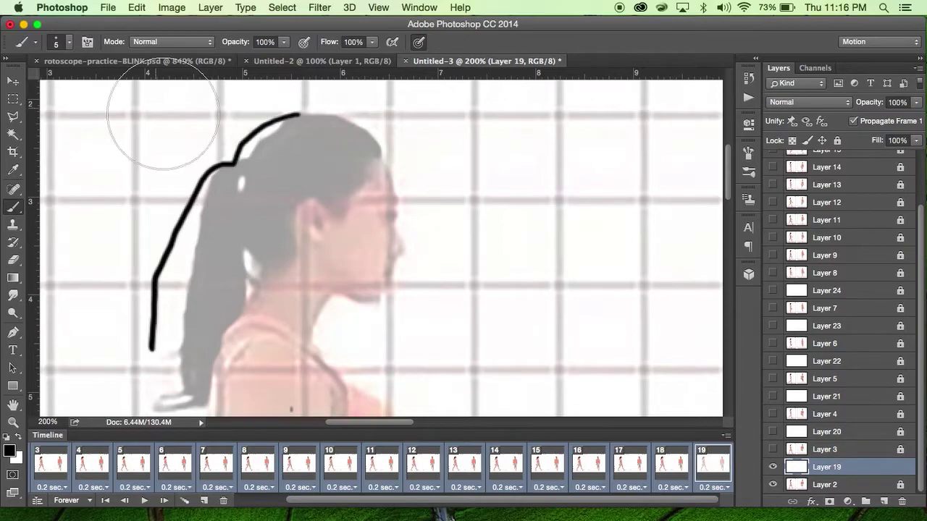
{"action": "mouse_move", "coordinate": [152, 319]}
{"action": "left_mouse_down"}
{"action": "mouse_move", "coordinate": [190, 227]}
{"action": "mouse_move", "coordinate": [253, 145]}
{"action": "mouse_move", "coordinate": [305, 120]}
{"action": "mouse_move", "coordinate": [301, 109]}
{"action": "left_mouse_up"}
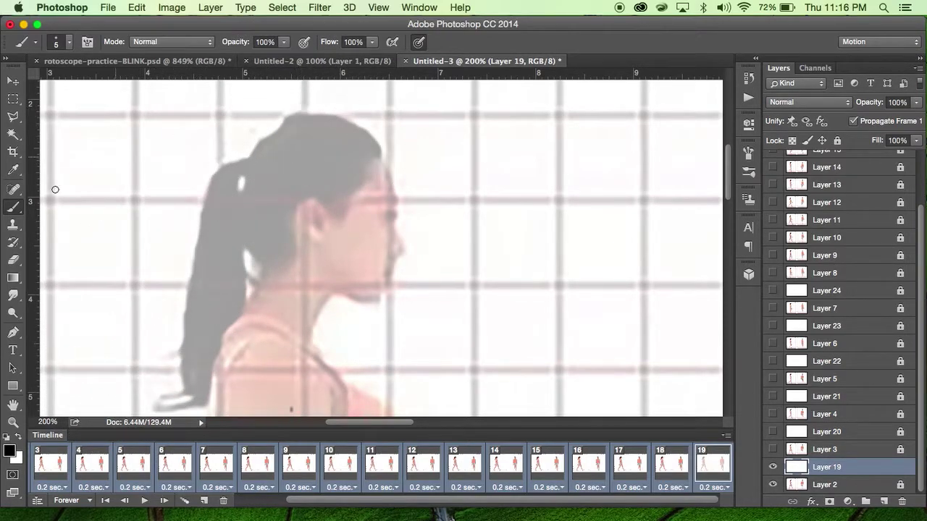
Step: Try an eraser size of 57 px, cancel the change, and return to the Brush tool
{"action": "left_click", "coordinate": [13, 259]}
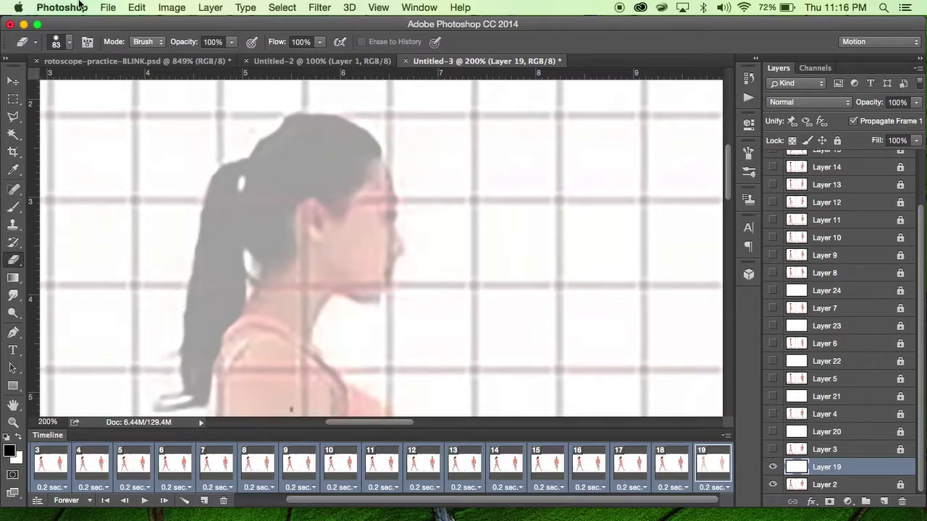
{"action": "left_click", "coordinate": [70, 44]}
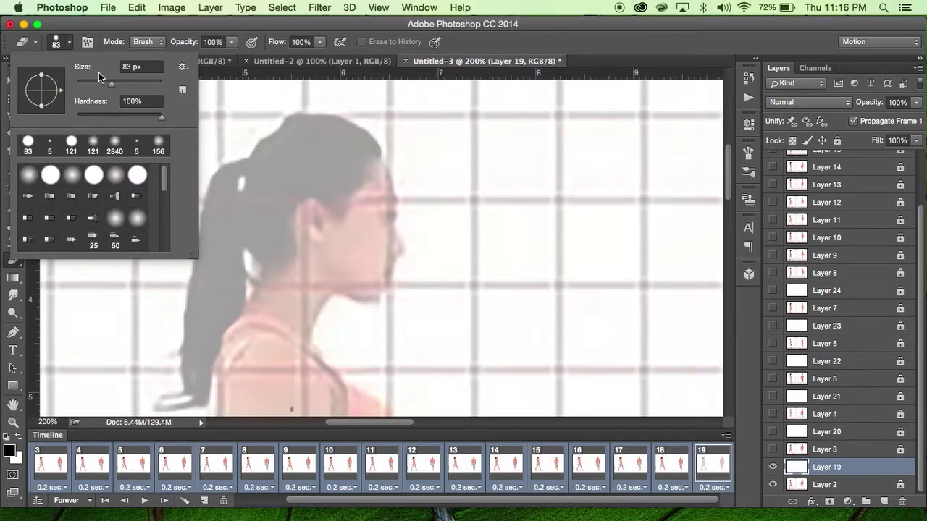
{"action": "left_click", "coordinate": [100, 83]}
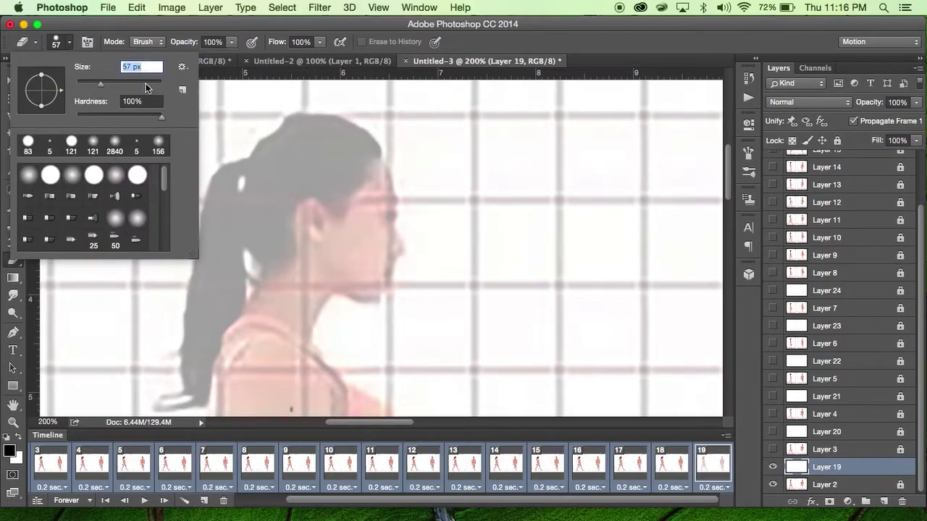
{"action": "left_click", "coordinate": [93, 85]}
{"action": "key", "text": "Escape"}
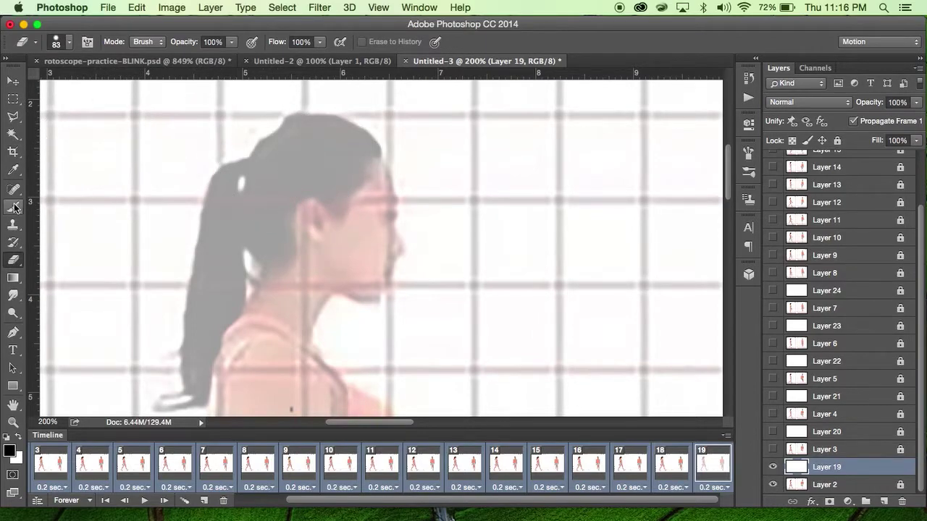
{"action": "left_click", "coordinate": [14, 208]}
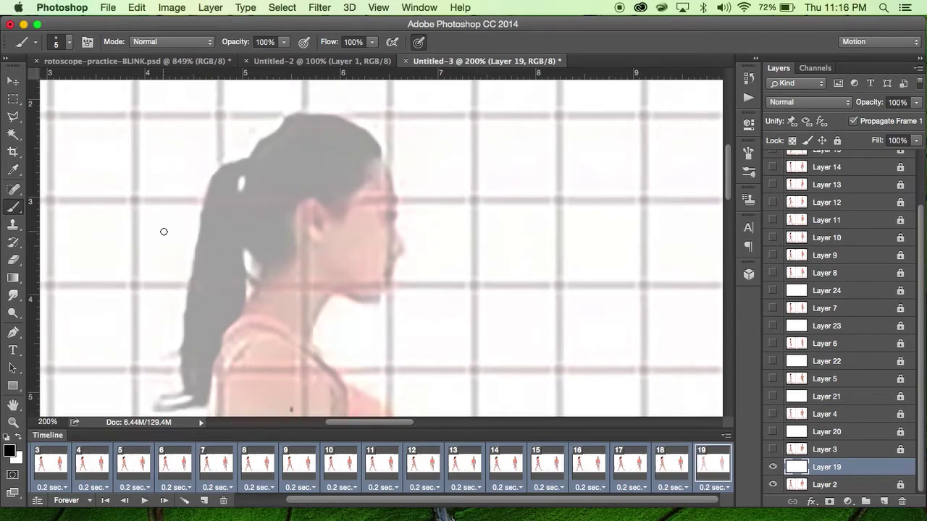
Step: Switch to System Preferences, examine the Wacom Tablet pen settings and the upper side-button's function options, and close the window
{"action": "left_click", "coordinate": [18, 7]}
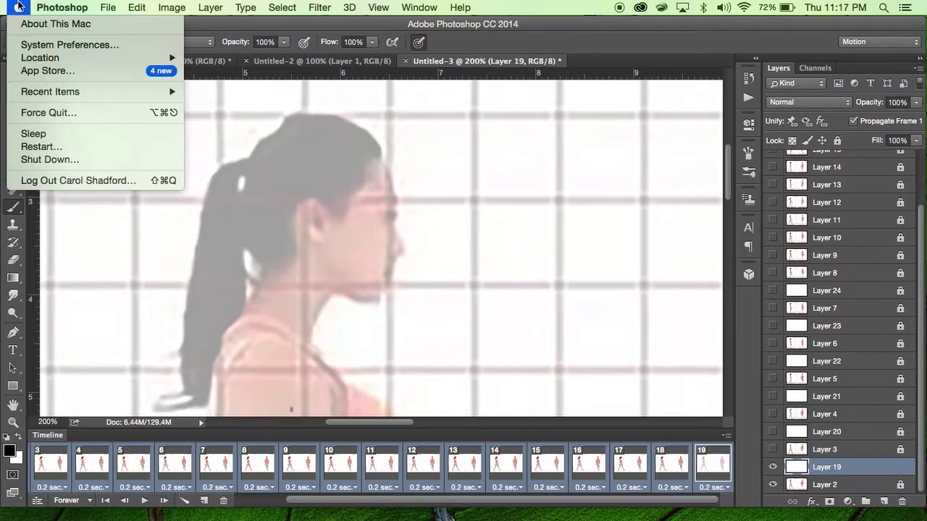
{"action": "left_click", "coordinate": [41, 46]}
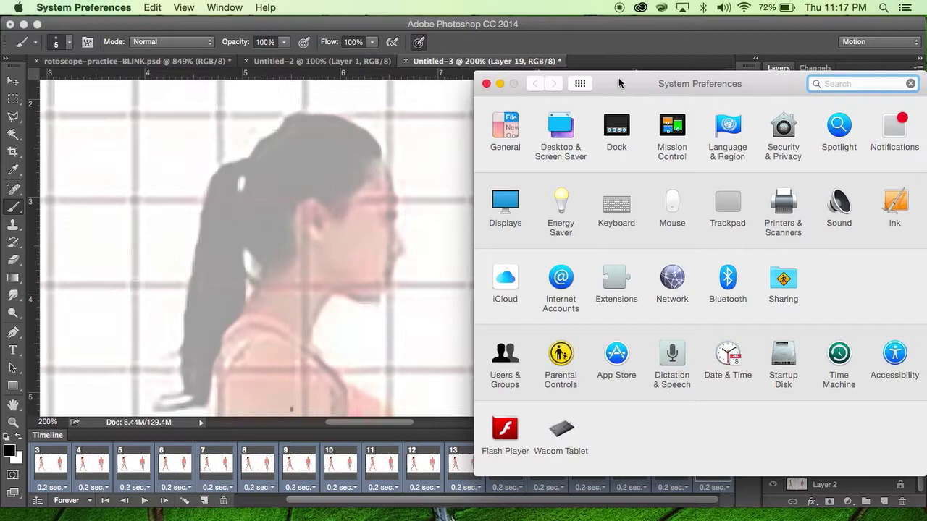
{"action": "left_click_drag", "start_coordinate": [620, 78], "coordinate": [404, 35]}
{"action": "left_click", "coordinate": [344, 388]}
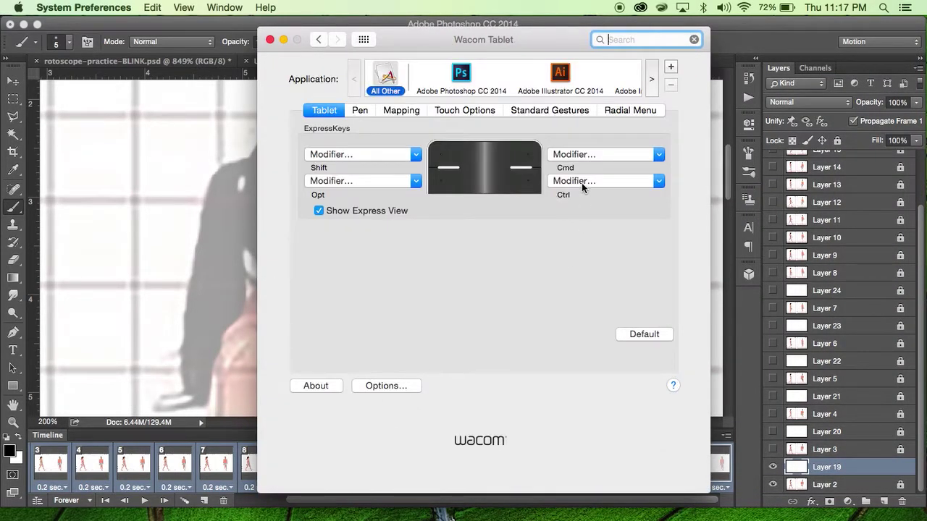
{"action": "left_click", "coordinate": [361, 110]}
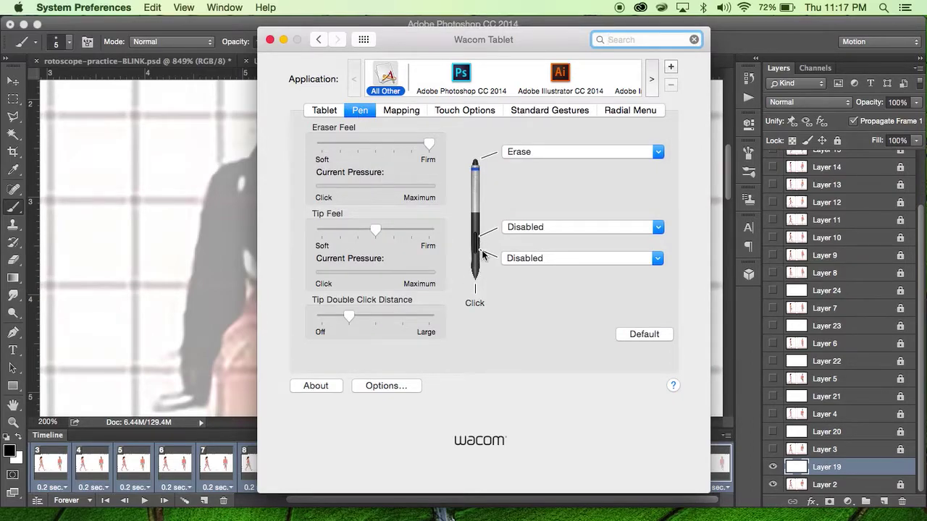
{"action": "left_click", "coordinate": [530, 228]}
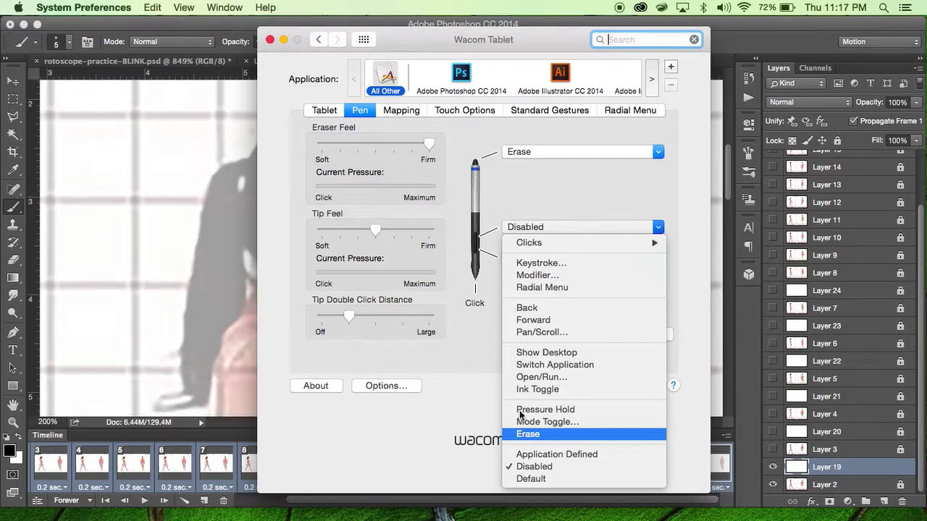
{"action": "left_click", "coordinate": [447, 401]}
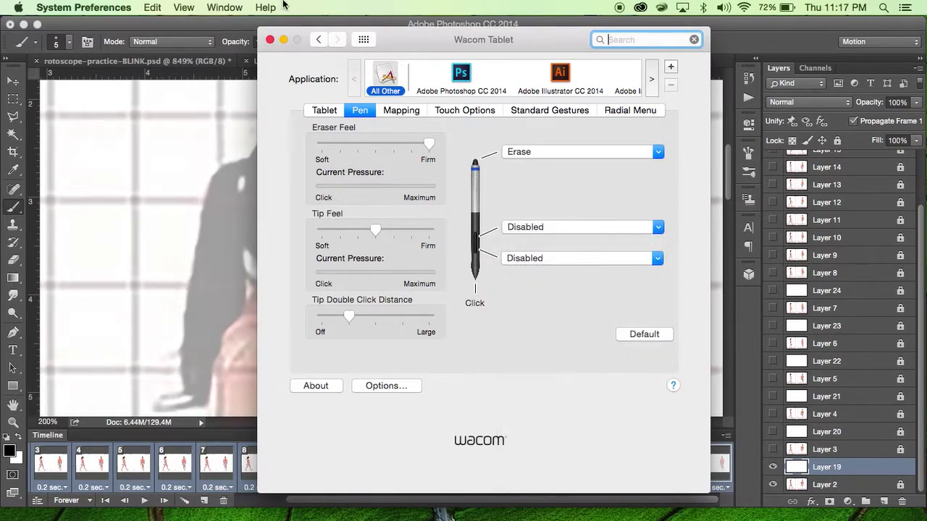
{"action": "left_click", "coordinate": [270, 40]}
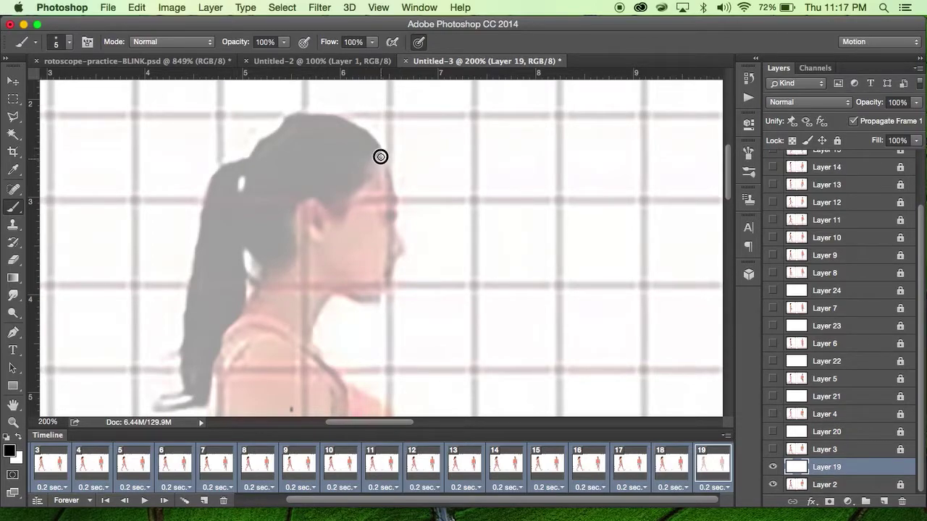
Step: Trace the side-view figure's hair on Layer 19 from the forehead over the crown, around the ponytail, to the nape
{"action": "mouse_move", "coordinate": [379, 155]}
{"action": "left_mouse_down"}
{"action": "mouse_move", "coordinate": [336, 116]}
{"action": "mouse_move", "coordinate": [300, 117]}
{"action": "mouse_move", "coordinate": [257, 140]}
{"action": "mouse_move", "coordinate": [243, 166]}
{"action": "mouse_move", "coordinate": [225, 165]}
{"action": "mouse_move", "coordinate": [205, 191]}
{"action": "mouse_move", "coordinate": [184, 328]}
{"action": "mouse_move", "coordinate": [191, 406]}
{"action": "mouse_move", "coordinate": [236, 319]}
{"action": "mouse_move", "coordinate": [241, 247]}
{"action": "mouse_move", "coordinate": [256, 277]}
{"action": "left_mouse_up"}
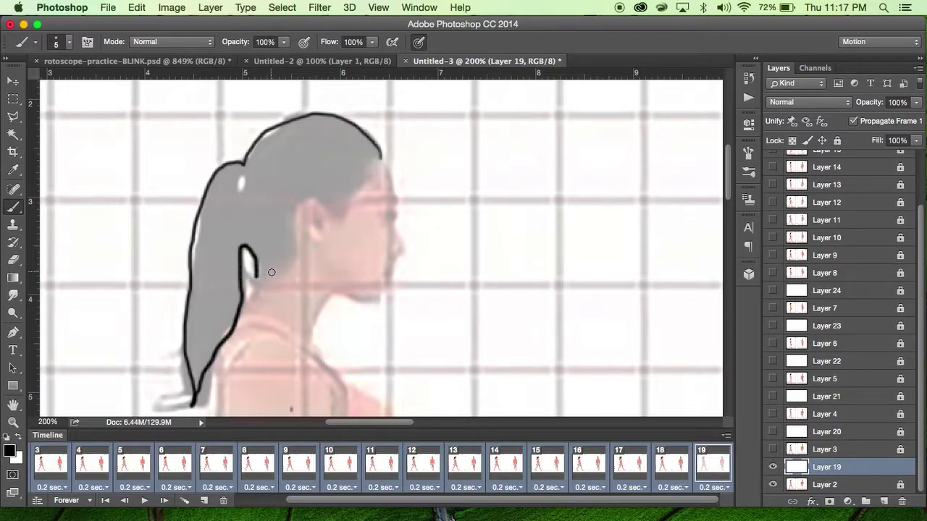
{"action": "left_click", "coordinate": [255, 275]}
{"action": "mouse_move", "coordinate": [256, 275]}
{"action": "left_mouse_down"}
{"action": "mouse_move", "coordinate": [296, 254]}
{"action": "mouse_move", "coordinate": [277, 229]}
{"action": "mouse_move", "coordinate": [292, 196]}
{"action": "mouse_move", "coordinate": [328, 226]}
{"action": "left_mouse_up"}
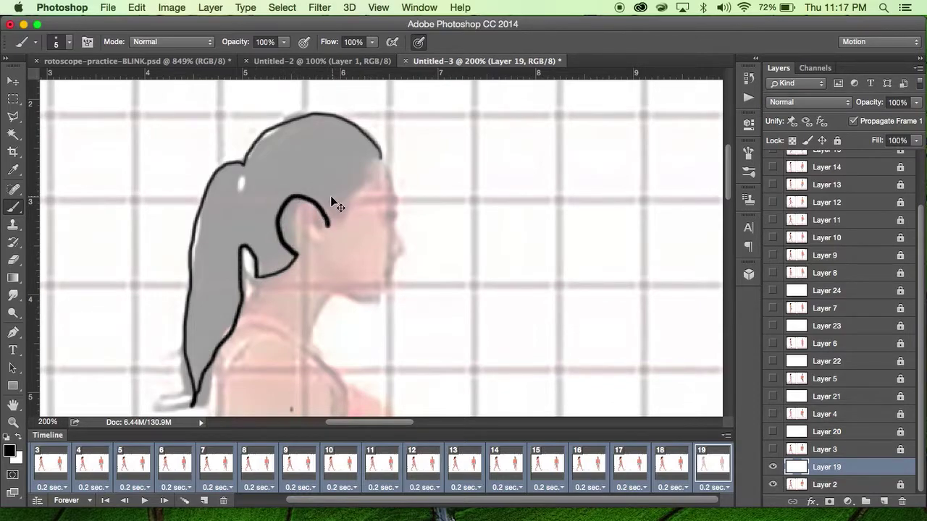
{"action": "key", "text": "super+z"}
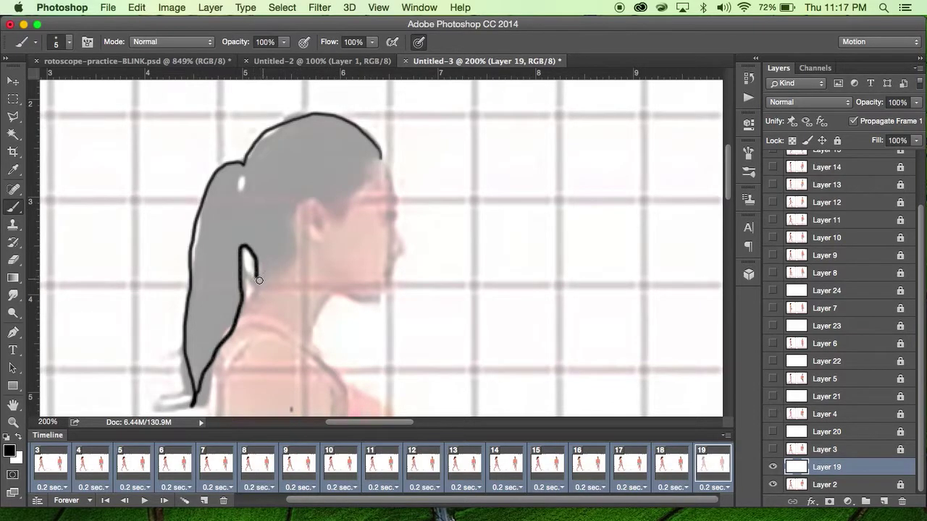
Step: Trace the ponytail gap, hairline, ear, eye, facial profile and start of the neck on the side-view figure
{"action": "mouse_move", "coordinate": [243, 181]}
{"action": "left_mouse_down"}
{"action": "mouse_move", "coordinate": [234, 237]}
{"action": "mouse_move", "coordinate": [244, 186]}
{"action": "left_mouse_up"}
{"action": "mouse_move", "coordinate": [378, 165]}
{"action": "left_mouse_down"}
{"action": "mouse_move", "coordinate": [353, 181]}
{"action": "mouse_move", "coordinate": [335, 216]}
{"action": "mouse_move", "coordinate": [324, 197]}
{"action": "mouse_move", "coordinate": [302, 192]}
{"action": "mouse_move", "coordinate": [289, 216]}
{"action": "mouse_move", "coordinate": [309, 230]}
{"action": "left_mouse_up"}
{"action": "mouse_move", "coordinate": [383, 167]}
{"action": "left_mouse_down"}
{"action": "mouse_move", "coordinate": [386, 210]}
{"action": "mouse_move", "coordinate": [364, 203]}
{"action": "mouse_move", "coordinate": [387, 208]}
{"action": "mouse_move", "coordinate": [402, 247]}
{"action": "mouse_move", "coordinate": [377, 288]}
{"action": "mouse_move", "coordinate": [323, 305]}
{"action": "left_mouse_up"}
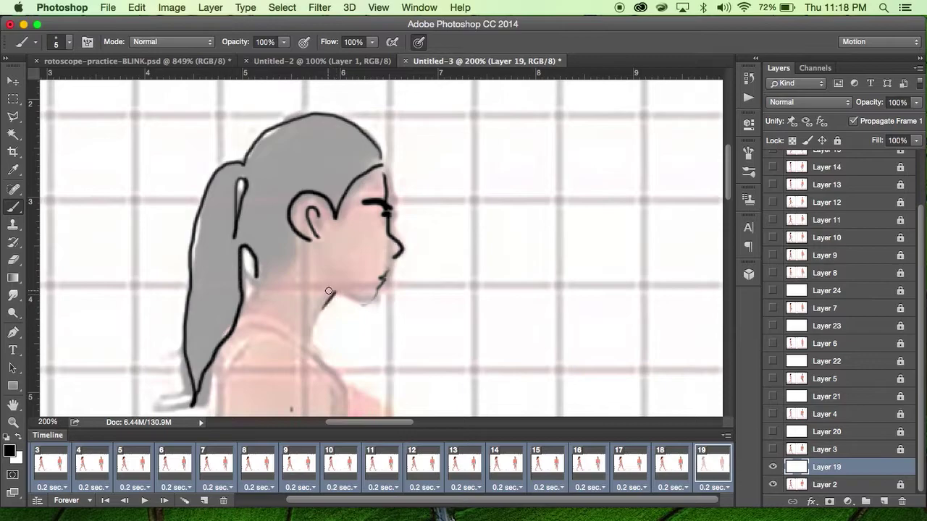
Step: Examine the Layer 19 line drawing with Layer 2 hidden, restore Layer 2, and compare the photo with and without the drawing
{"action": "key", "text": "super+0"}
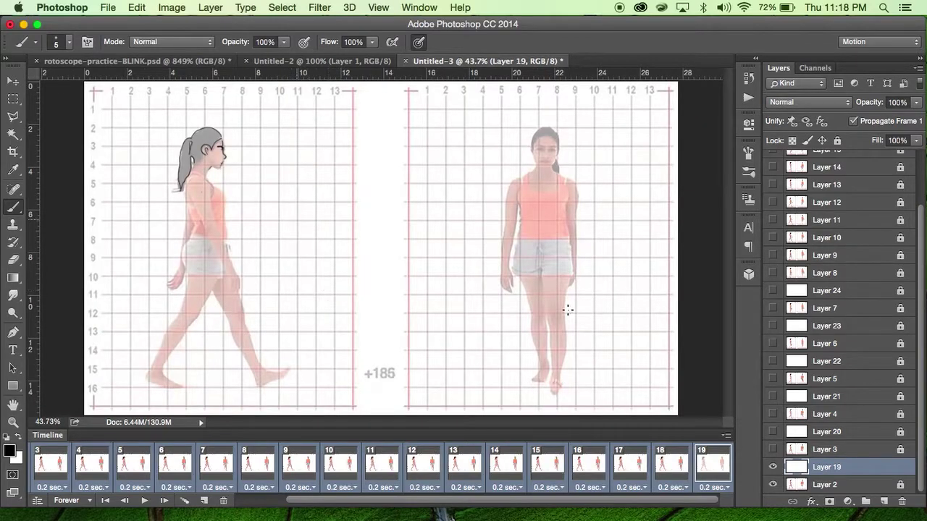
{"action": "left_click", "coordinate": [772, 484]}
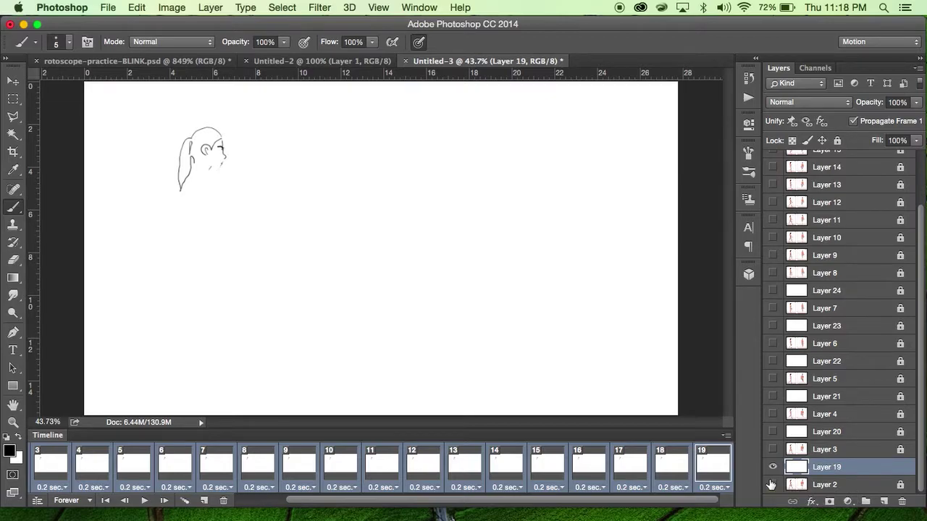
{"action": "key", "text": "super+equal"}
{"action": "key", "text": "super+equal"}
{"action": "key", "text": "super+equal"}
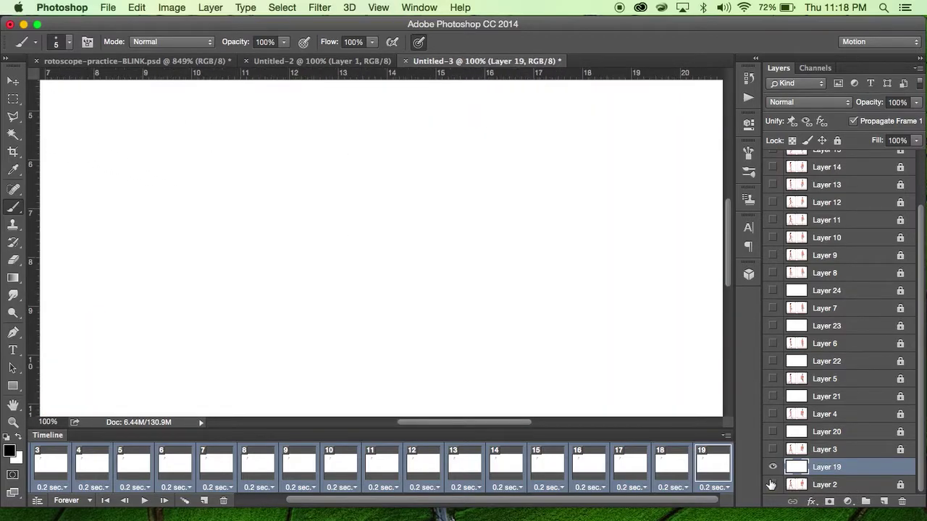
{"action": "scroll", "coordinate": [771, 485], "scroll_direction": "up", "scroll_amount": 3}
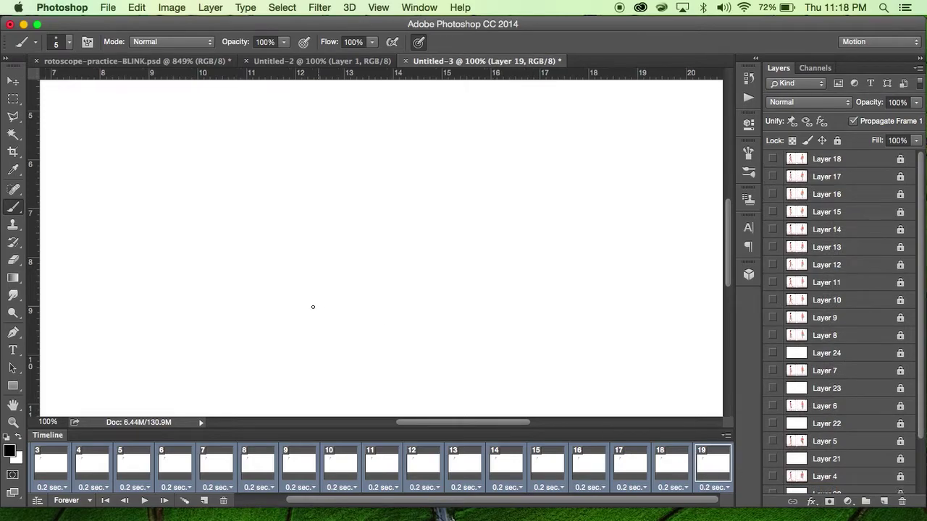
{"action": "scroll", "coordinate": [312, 306], "scroll_direction": "left", "scroll_amount": 10}
{"action": "scroll", "coordinate": [313, 306], "scroll_direction": "up", "scroll_amount": 4}
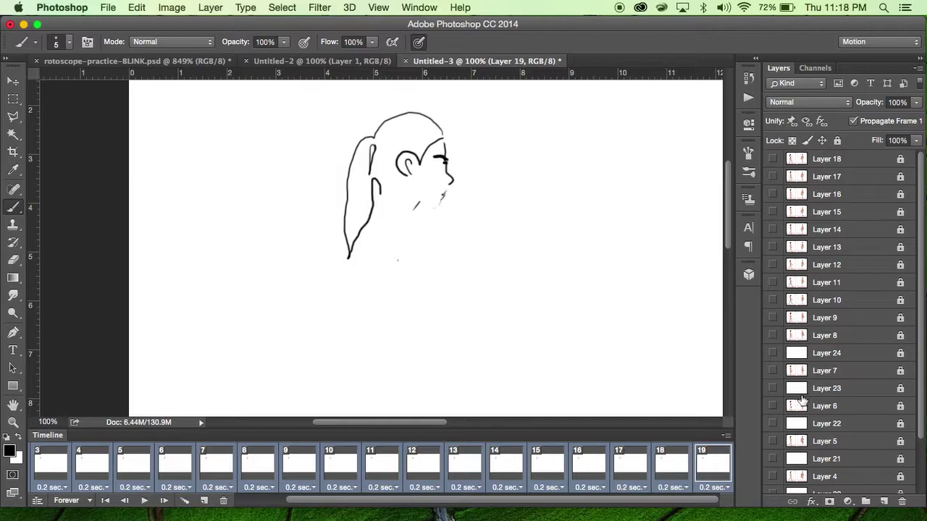
{"action": "scroll", "coordinate": [802, 400], "scroll_direction": "down", "scroll_amount": 3}
{"action": "key", "text": "super+0"}
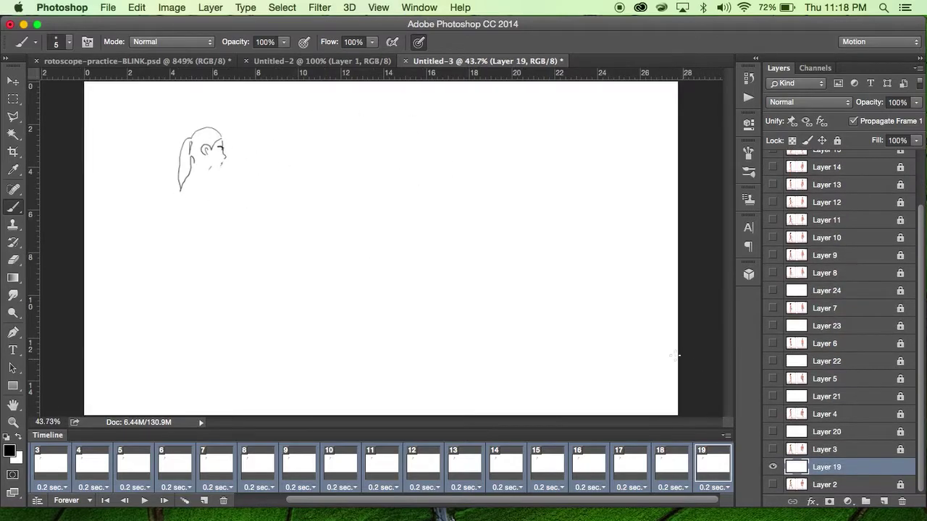
{"action": "left_click", "coordinate": [773, 484]}
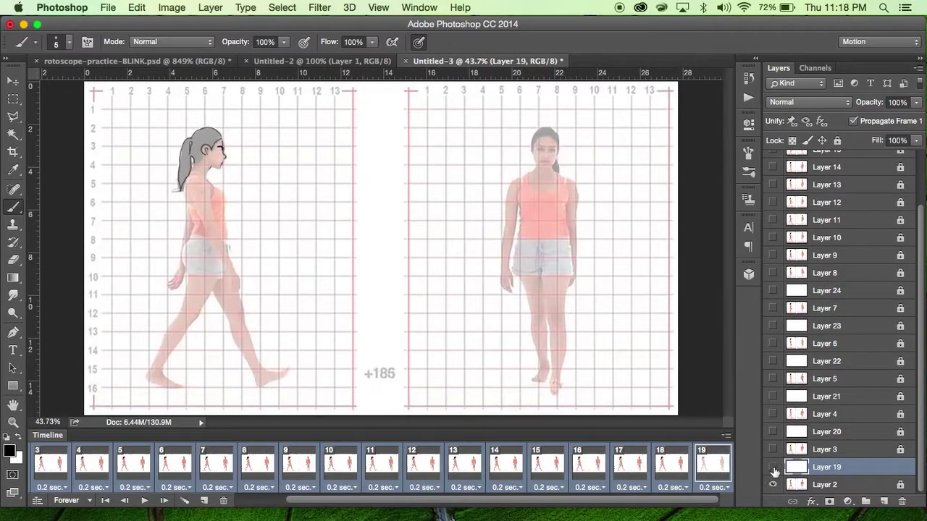
{"action": "left_click", "coordinate": [772, 467]}
{"action": "left_click", "coordinate": [773, 467]}
Step: Hide Layer 2 and Layer 19, and show Layer 3 with its blank tracing layer, Layer 20
{"action": "left_click", "coordinate": [772, 484]}
{"action": "left_click", "coordinate": [772, 467]}
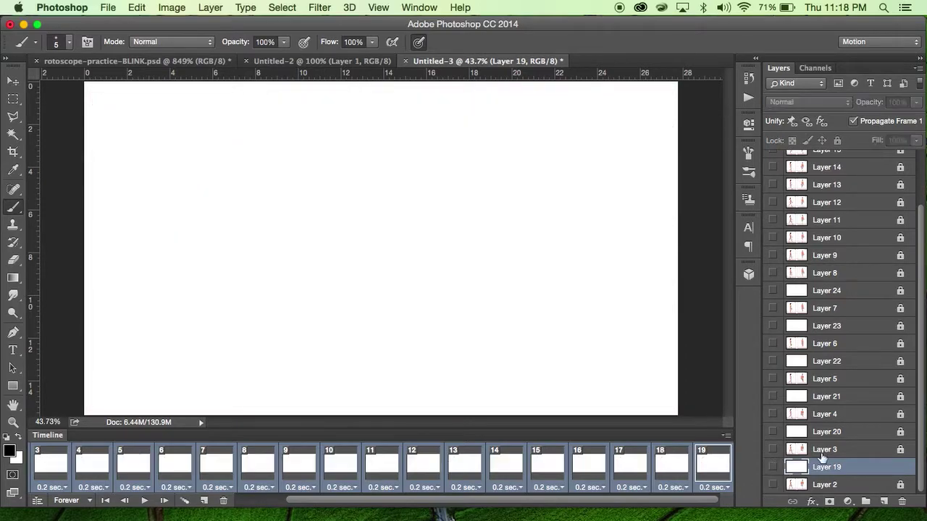
{"action": "left_click", "coordinate": [796, 450]}
{"action": "left_click", "coordinate": [772, 449]}
{"action": "left_click", "coordinate": [772, 432]}
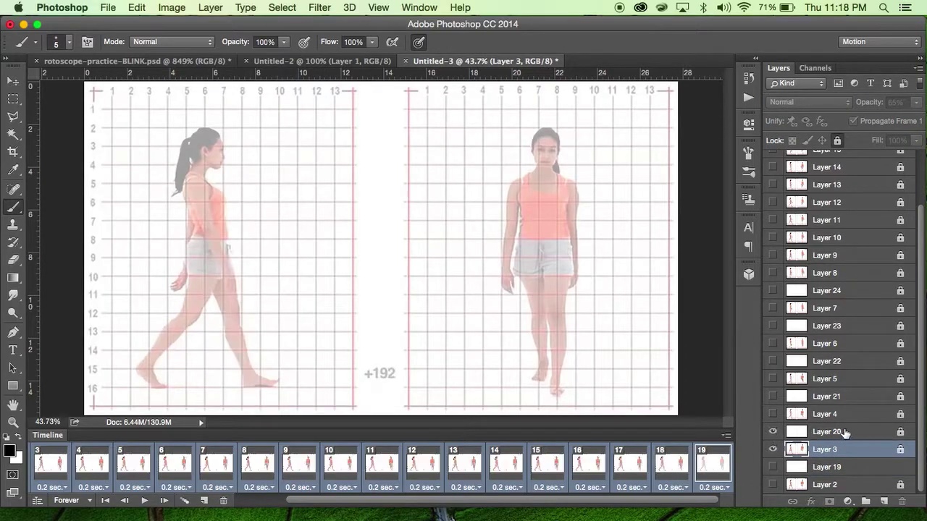
Step: Lock Layer 19, keep it hidden, and make Layer 20 the active, unlocked drawing layer
{"action": "left_click", "coordinate": [825, 431]}
{"action": "left_click", "coordinate": [899, 468]}
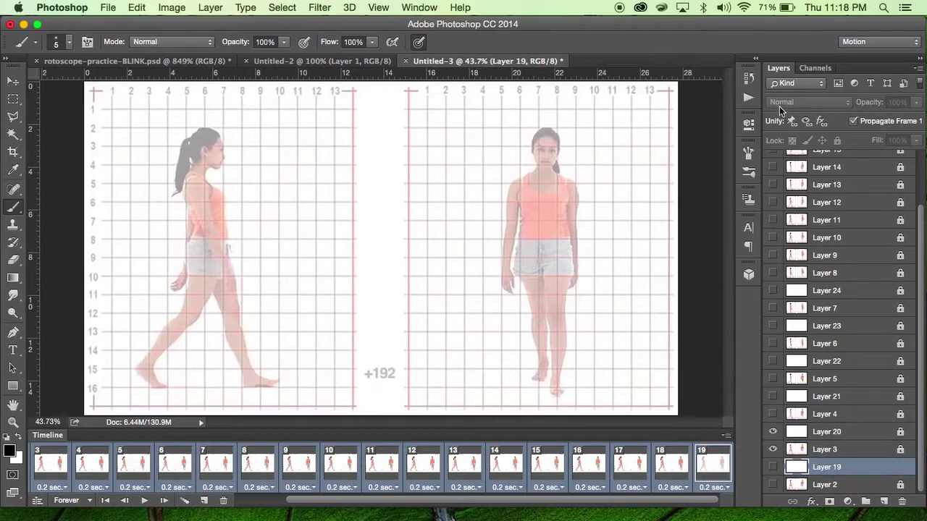
{"action": "left_click", "coordinate": [773, 467]}
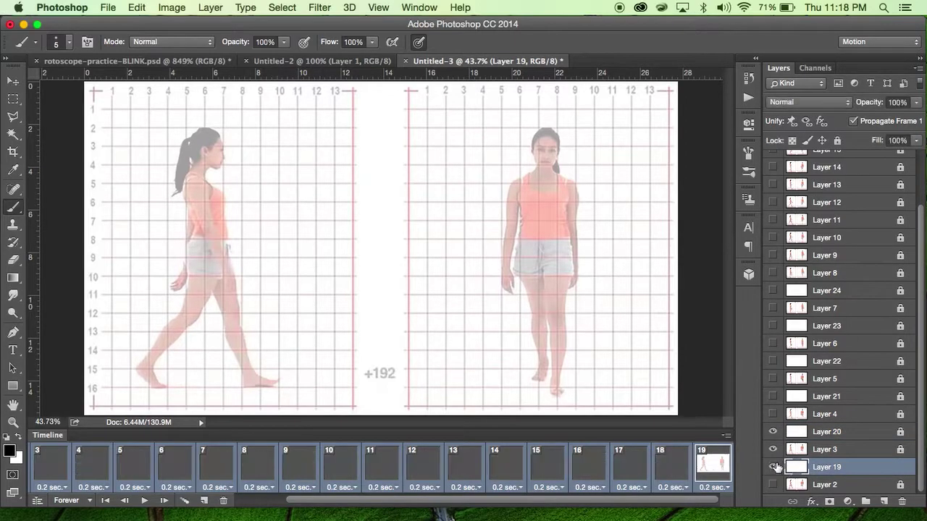
{"action": "left_click", "coordinate": [836, 140]}
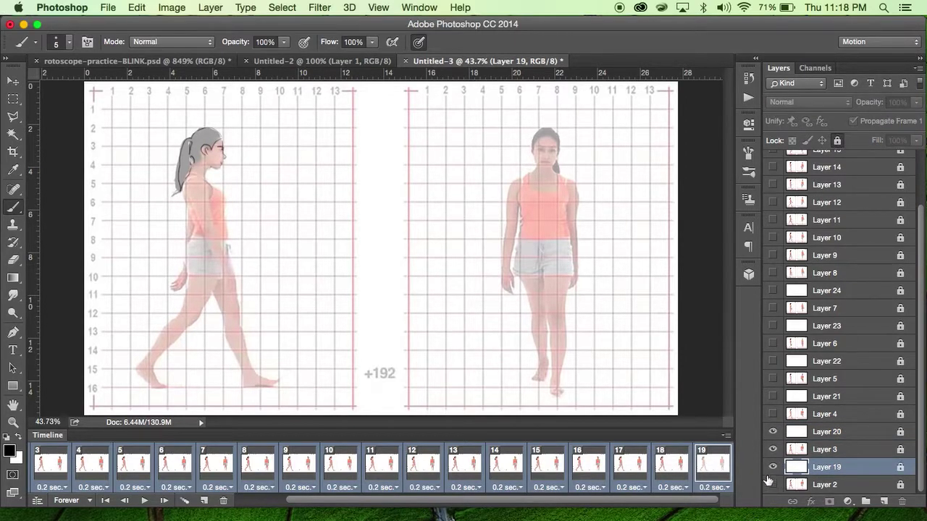
{"action": "left_click", "coordinate": [773, 467]}
{"action": "left_click", "coordinate": [825, 433]}
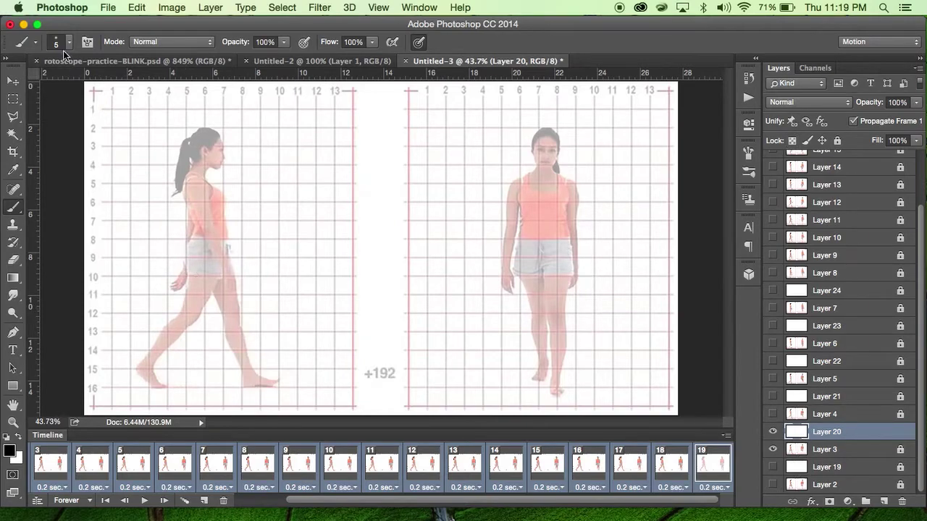
Step: Save the document as roto-01 in Photoshop format in the Rotoscoping Practice folder, with layers and Maximize Compatibility enabled
{"action": "left_click", "coordinate": [106, 7]}
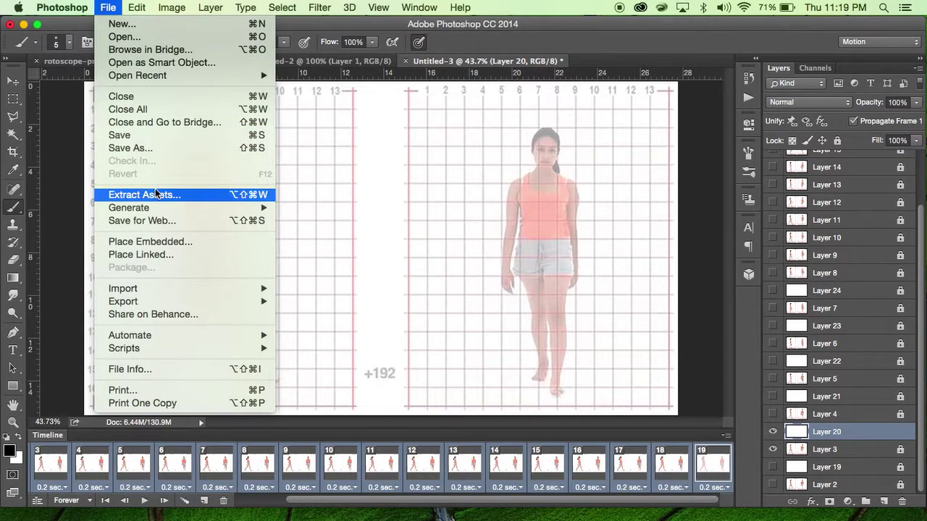
{"action": "left_click", "coordinate": [133, 135]}
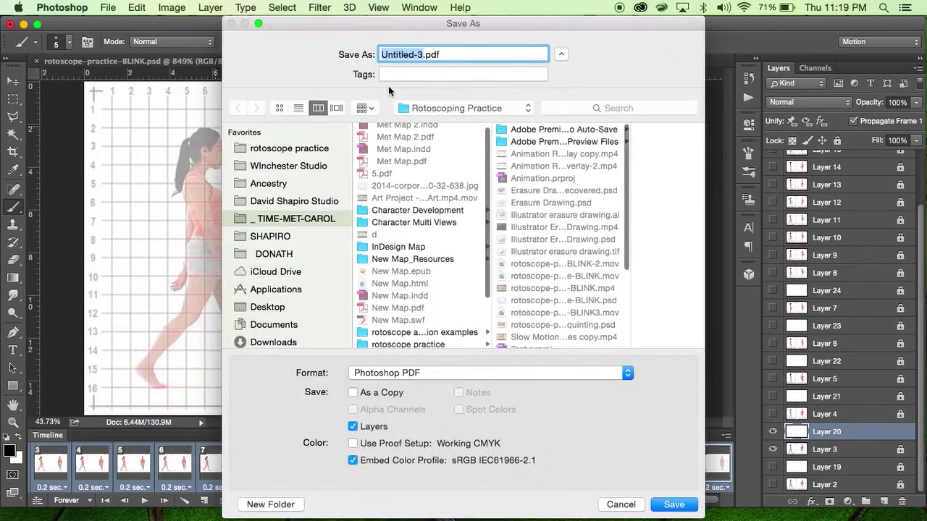
{"action": "type", "text": "roto-01"}
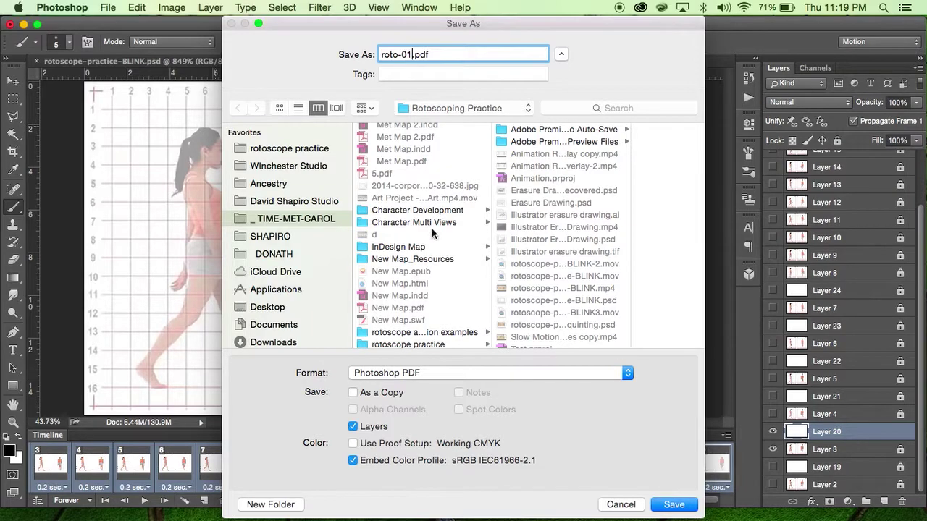
{"action": "left_click", "coordinate": [423, 373]}
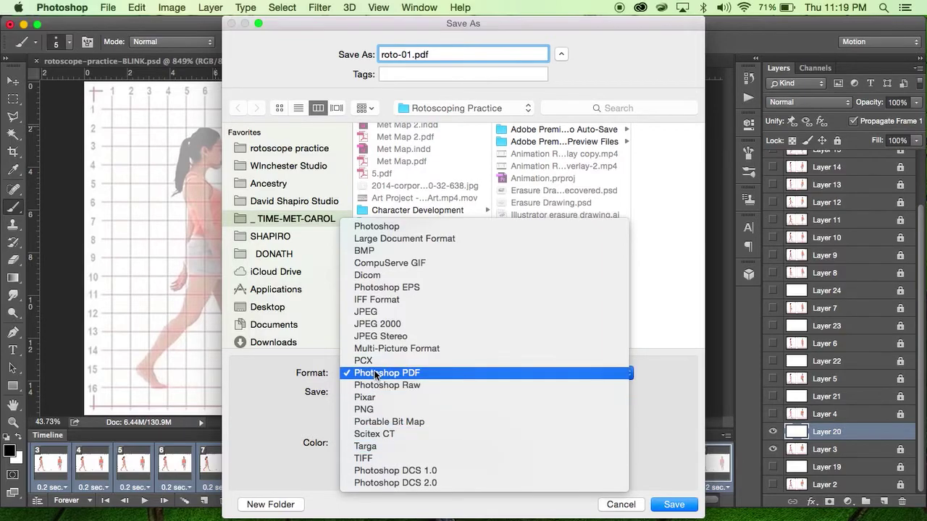
{"action": "left_click", "coordinate": [373, 226]}
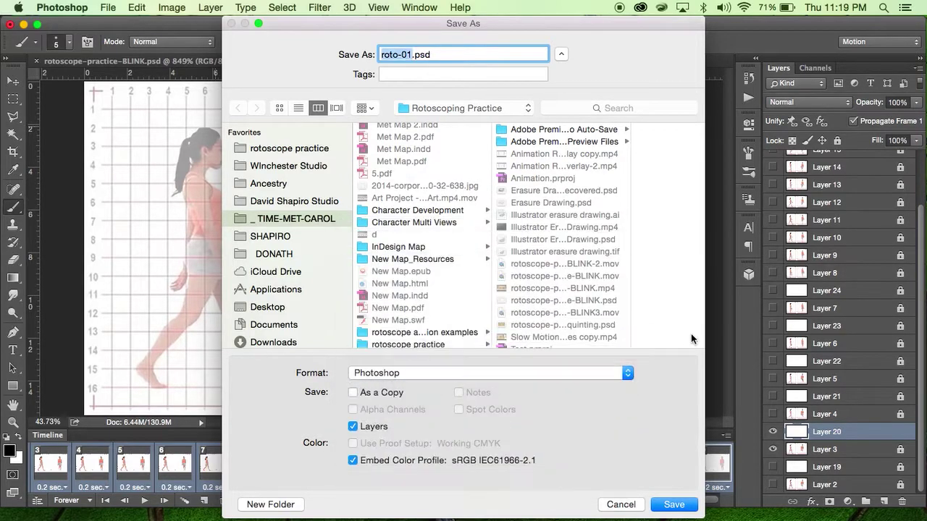
{"action": "left_click", "coordinate": [674, 506]}
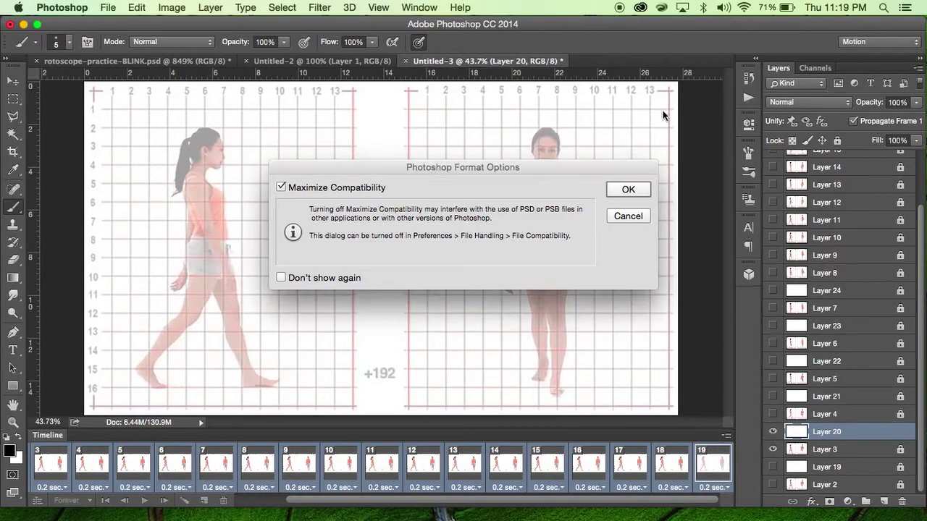
{"action": "left_click", "coordinate": [627, 190]}
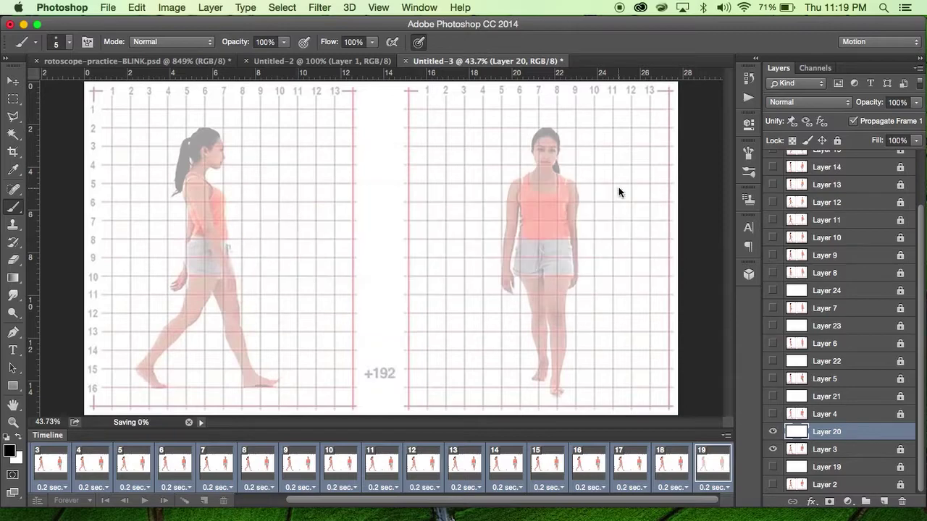
Step: Select frames 3 through 19 in the animation timeline and delete them
{"action": "left_click", "coordinate": [373, 466]}
{"action": "left_click", "coordinate": [338, 463]}
{"action": "left_click", "coordinate": [293, 466]}
{"action": "left_click", "coordinate": [246, 470]}
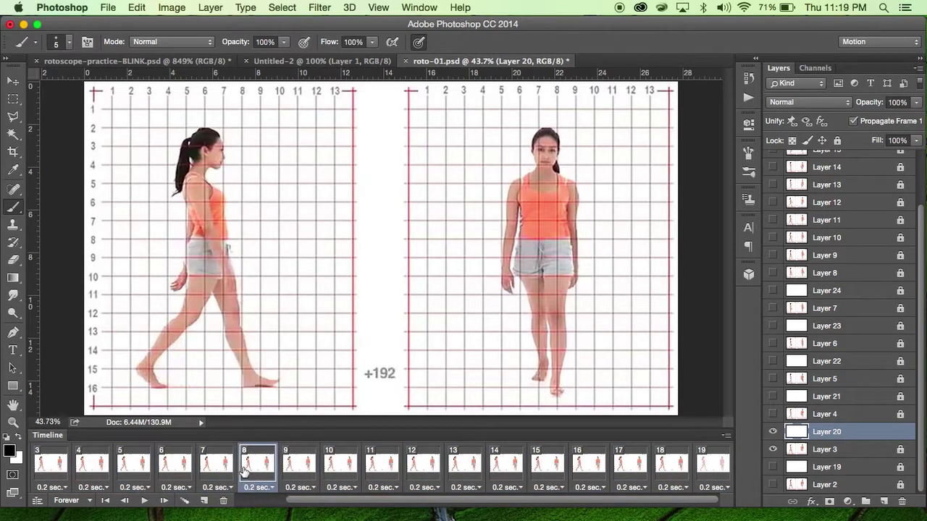
{"action": "left_click", "coordinate": [215, 463]}
{"action": "left_click", "coordinate": [49, 463]}
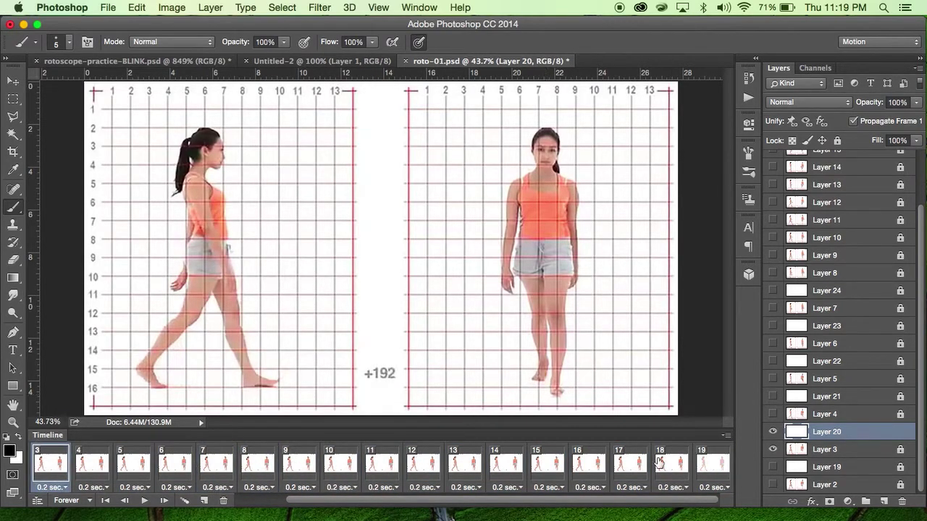
{"action": "left_click", "coordinate": [713, 465], "text": "shift"}
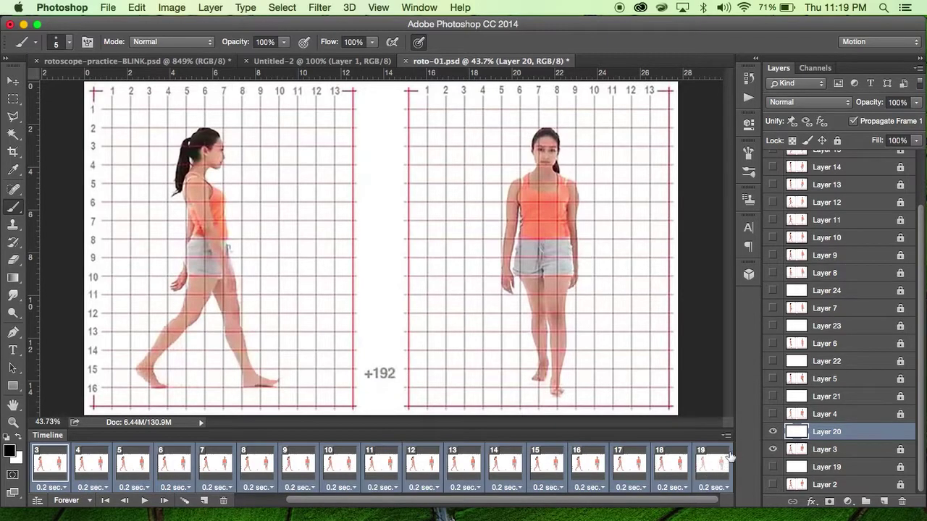
{"action": "left_click", "coordinate": [725, 436]}
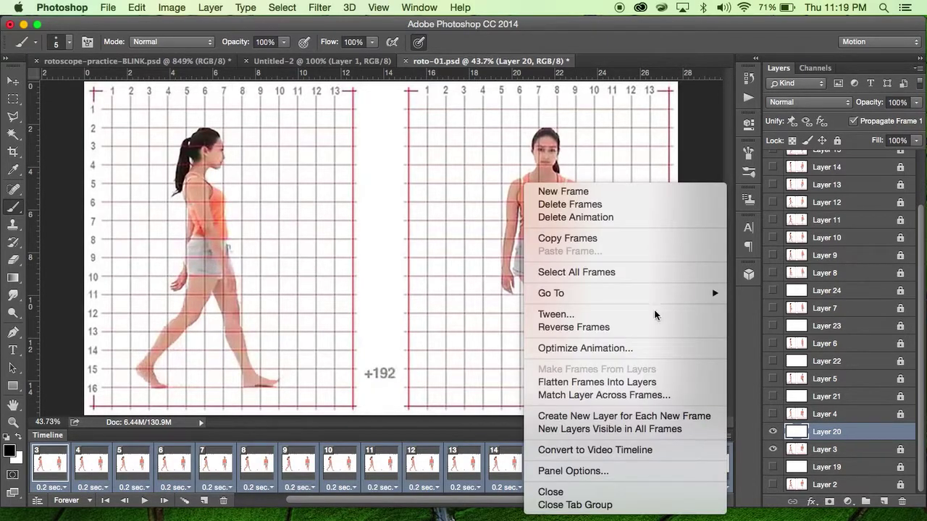
{"action": "left_click", "coordinate": [574, 204]}
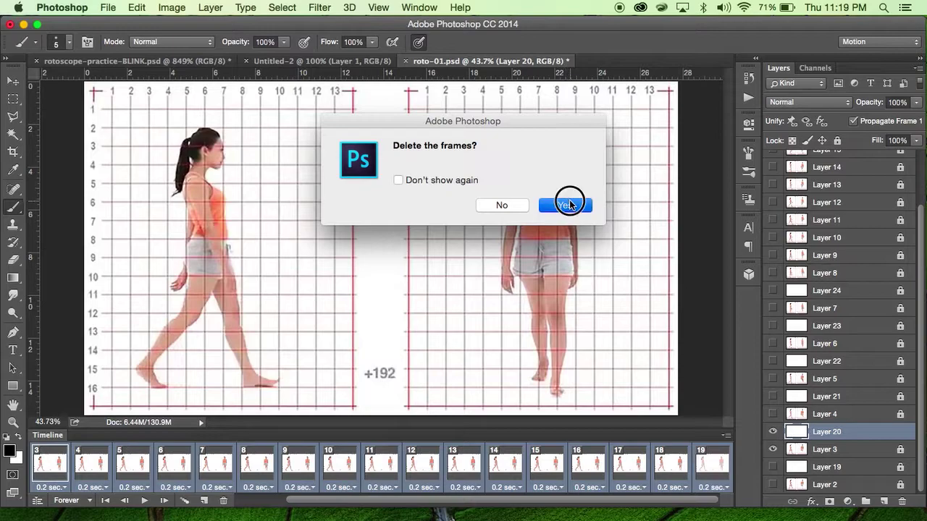
{"action": "left_click", "coordinate": [569, 204]}
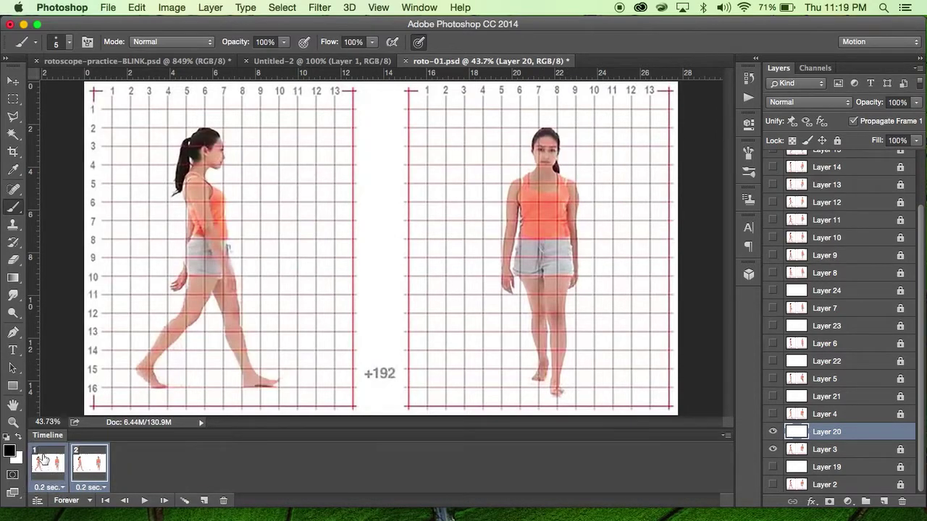
Step: Delete the two remaining selected frames to clear the old animation down to a single frame
{"action": "left_click", "coordinate": [726, 435]}
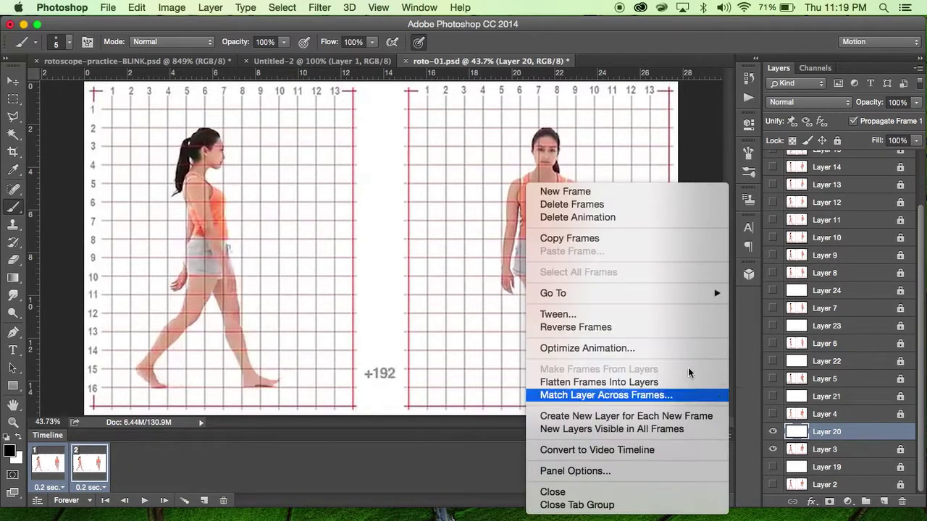
{"action": "left_click", "coordinate": [571, 204]}
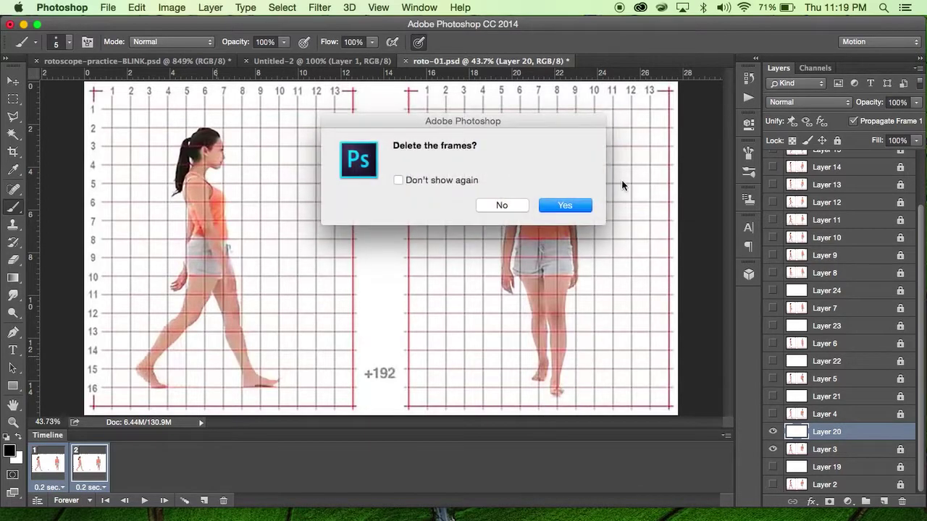
{"action": "left_click", "coordinate": [564, 206]}
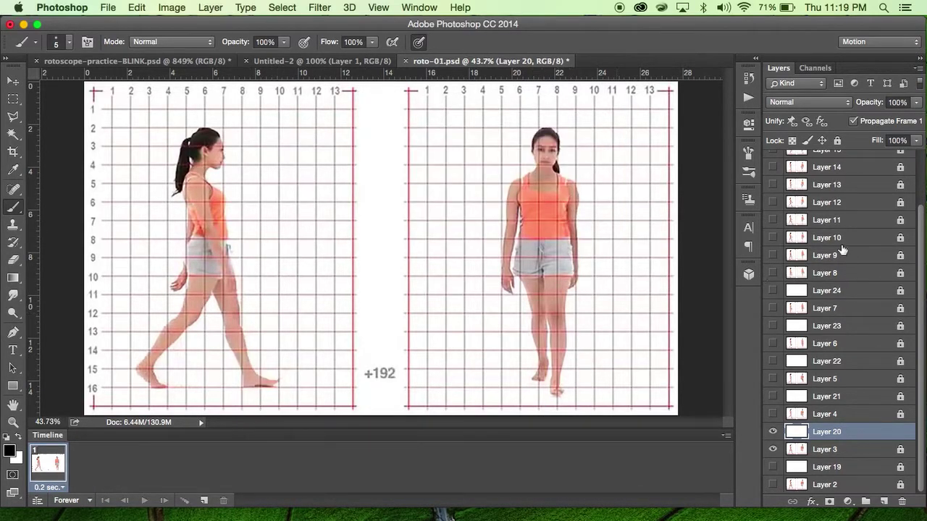
Step: Select the whole layer stack from Layer 18 down to Layer 2
{"action": "scroll", "coordinate": [838, 246], "scroll_direction": "up", "scroll_amount": 4}
{"action": "left_click", "coordinate": [829, 161]}
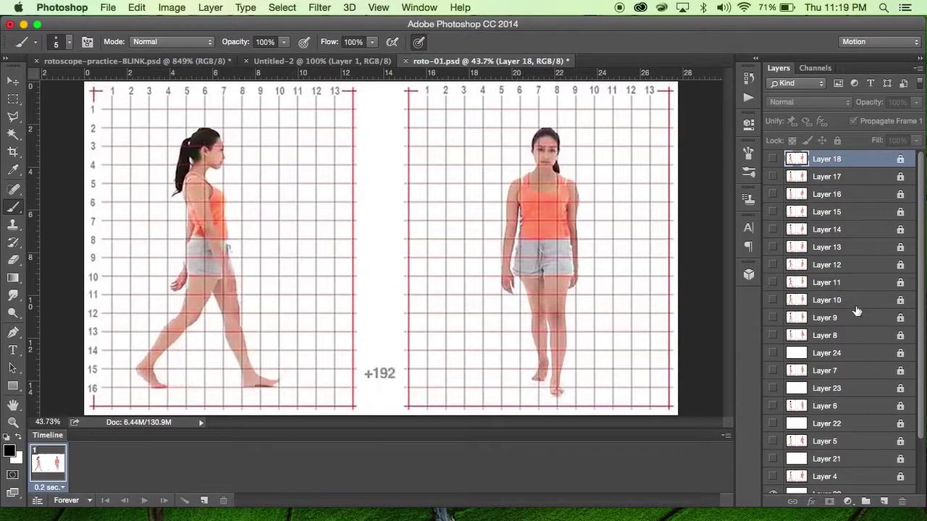
{"action": "scroll", "coordinate": [853, 319], "scroll_direction": "down", "scroll_amount": 3}
{"action": "left_click", "coordinate": [831, 491], "text": "shift"}
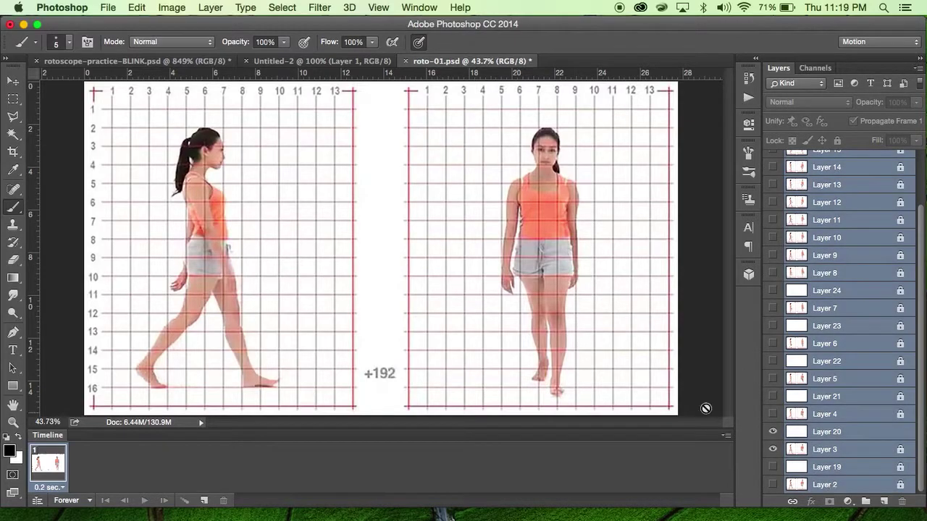
Step: Make animation frames from the layers and review the first four frames, alternating photos and drawings
{"action": "left_click", "coordinate": [726, 436]}
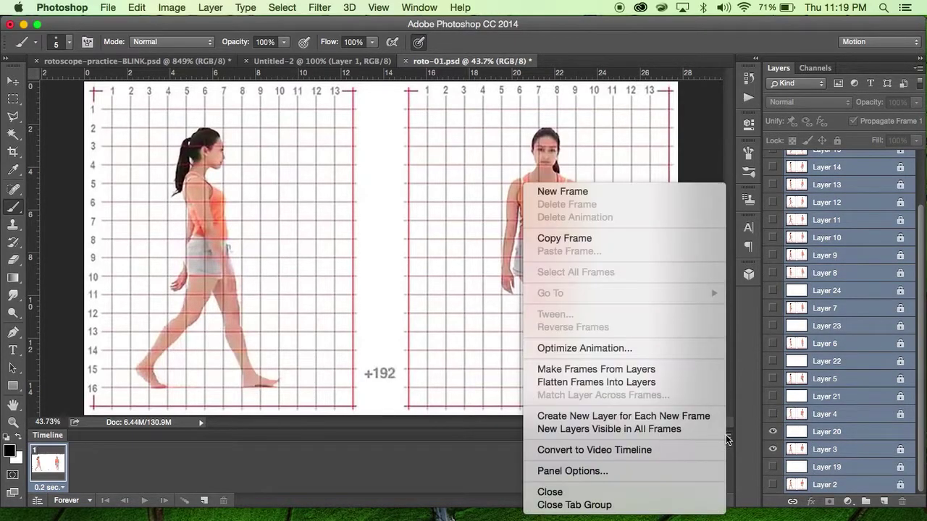
{"action": "left_click", "coordinate": [622, 370]}
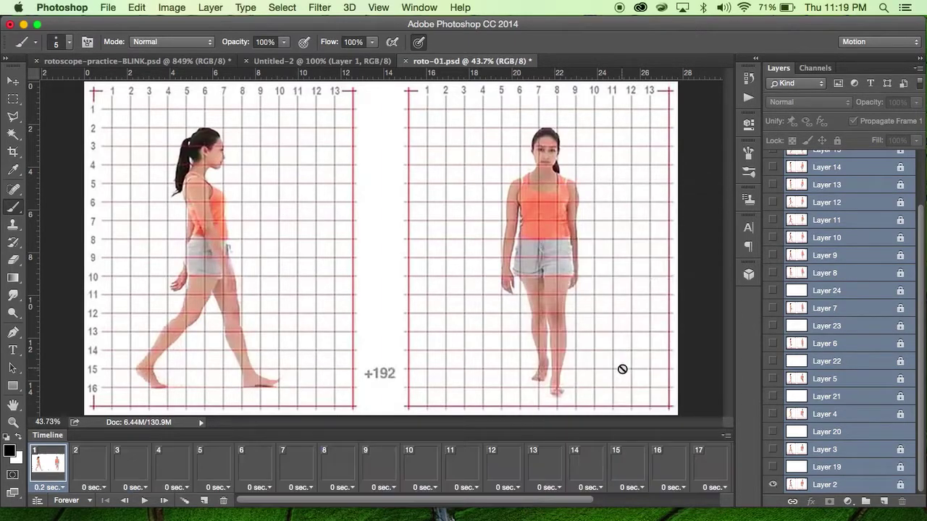
{"action": "left_click", "coordinate": [52, 459]}
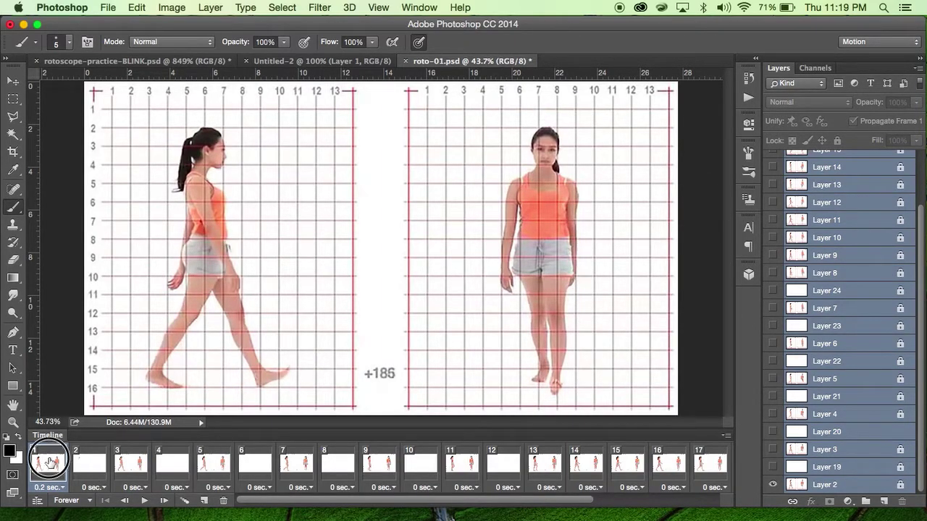
{"action": "left_click", "coordinate": [84, 465]}
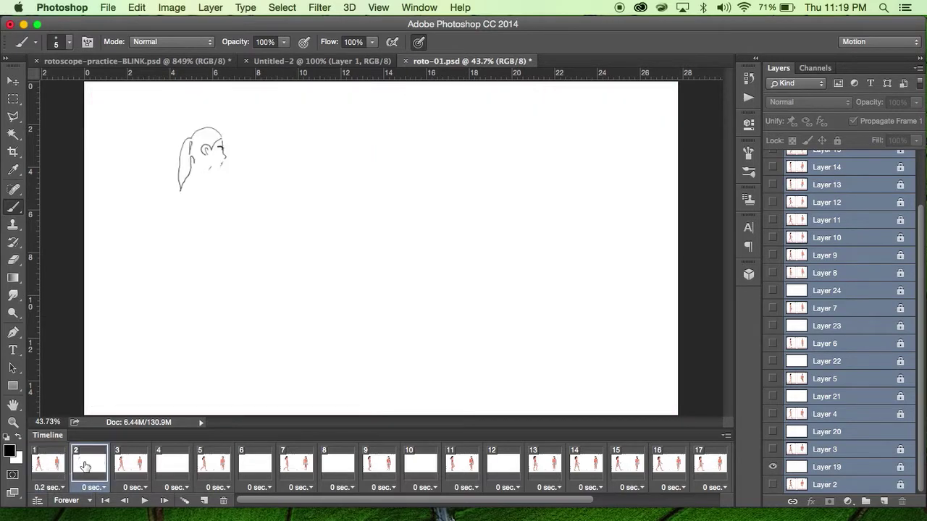
{"action": "left_click", "coordinate": [134, 466]}
{"action": "left_click", "coordinate": [167, 467]}
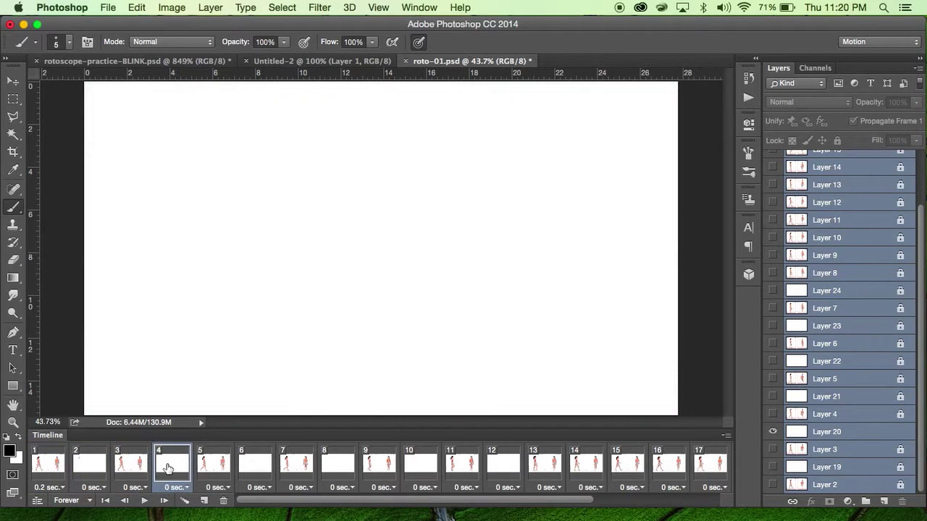
{"action": "left_click", "coordinate": [136, 462]}
{"action": "left_click", "coordinate": [45, 465]}
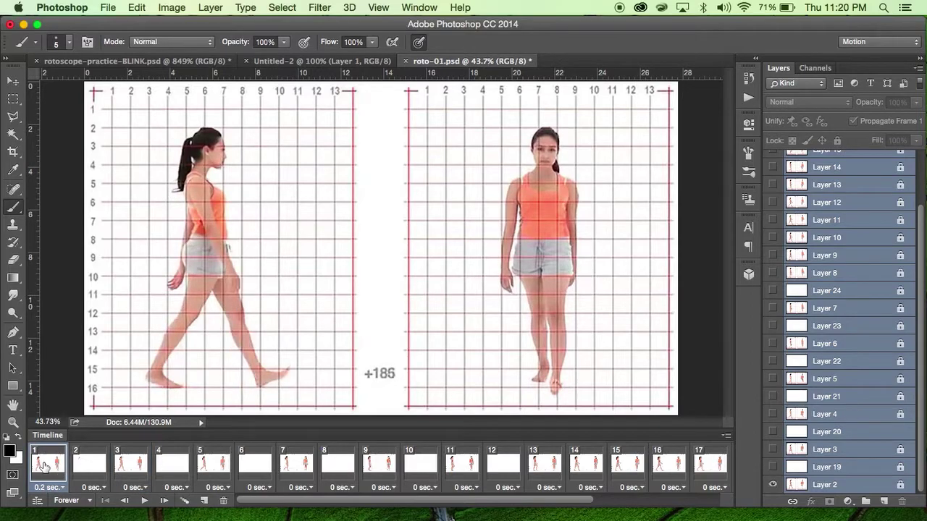
{"action": "left_click", "coordinate": [133, 464], "text": "super"}
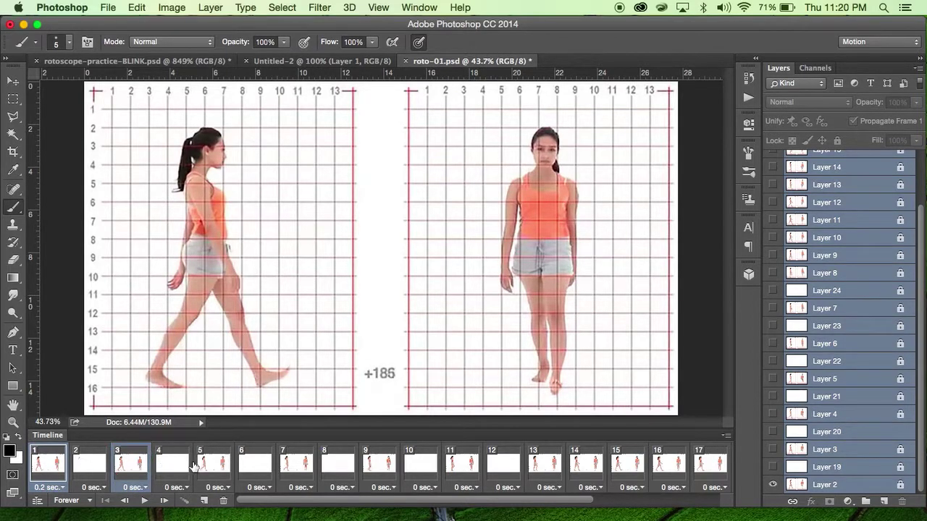
{"action": "left_click", "coordinate": [221, 464], "text": "super"}
{"action": "left_click", "coordinate": [297, 465], "text": "super"}
{"action": "left_click", "coordinate": [382, 463], "text": "super"}
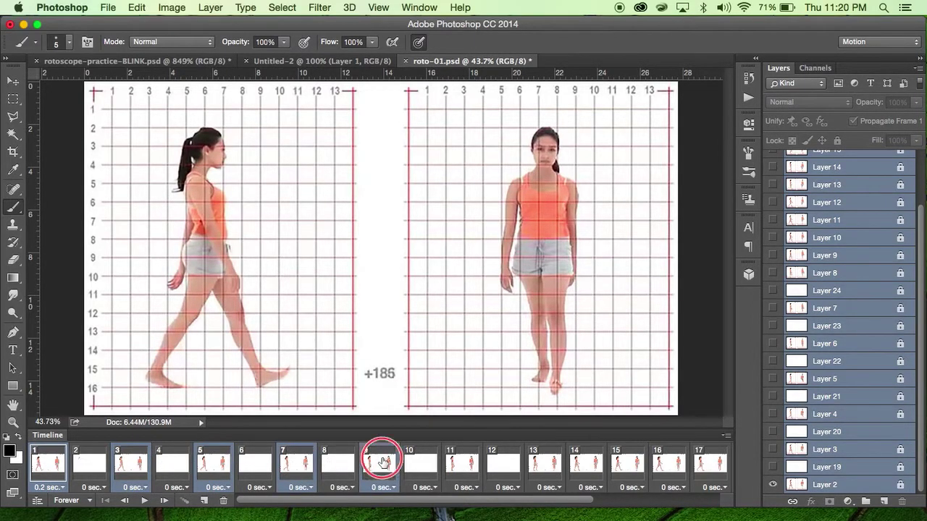
{"action": "left_click", "coordinate": [463, 463], "text": "super"}
{"action": "left_click", "coordinate": [541, 464], "text": "shift"}
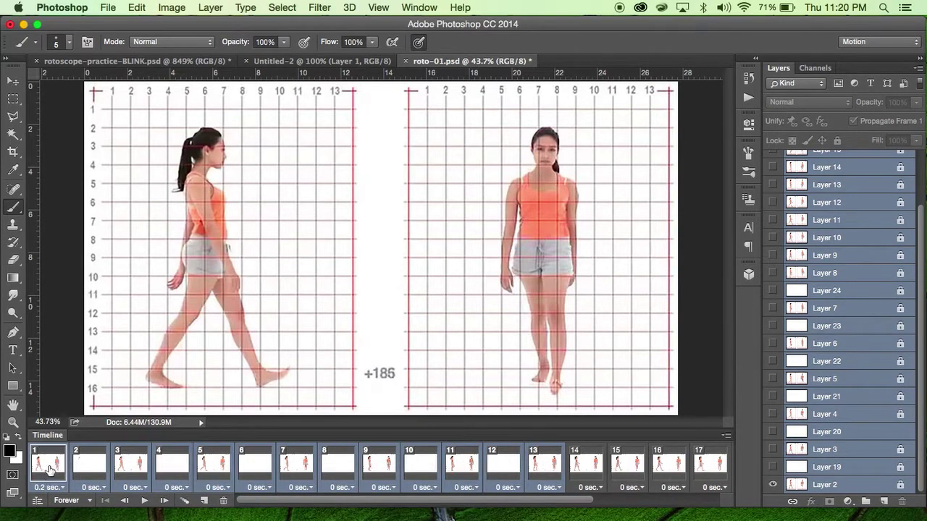
Step: Delete the photo reference frames 1, 3, 5, 7, 9, 11 and 13 through 17 from the animation timeline together
{"action": "left_click", "coordinate": [50, 470]}
{"action": "left_click", "coordinate": [124, 472], "text": "super"}
{"action": "left_click", "coordinate": [221, 463], "text": "super"}
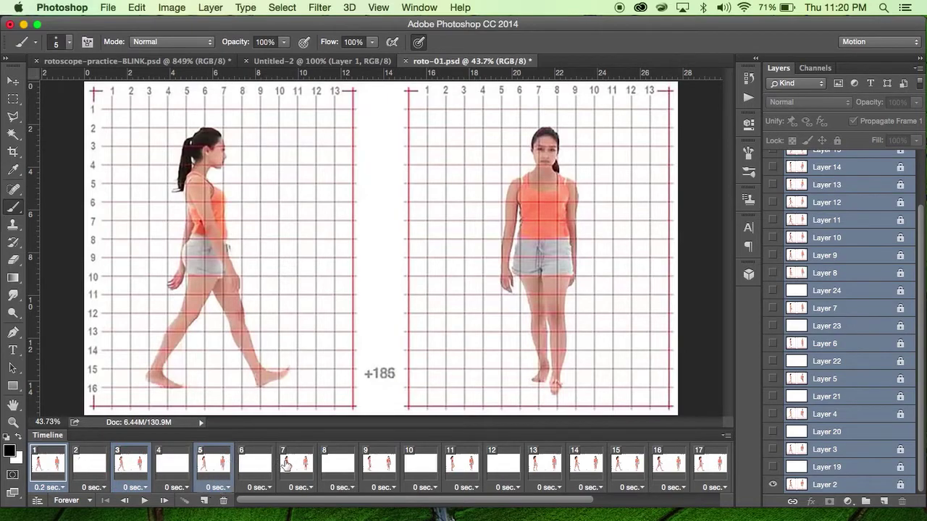
{"action": "left_click", "coordinate": [290, 465], "text": "super"}
{"action": "left_click", "coordinate": [389, 464], "text": "super"}
{"action": "left_click", "coordinate": [453, 464], "text": "super"}
{"action": "left_click", "coordinate": [544, 464], "text": "super"}
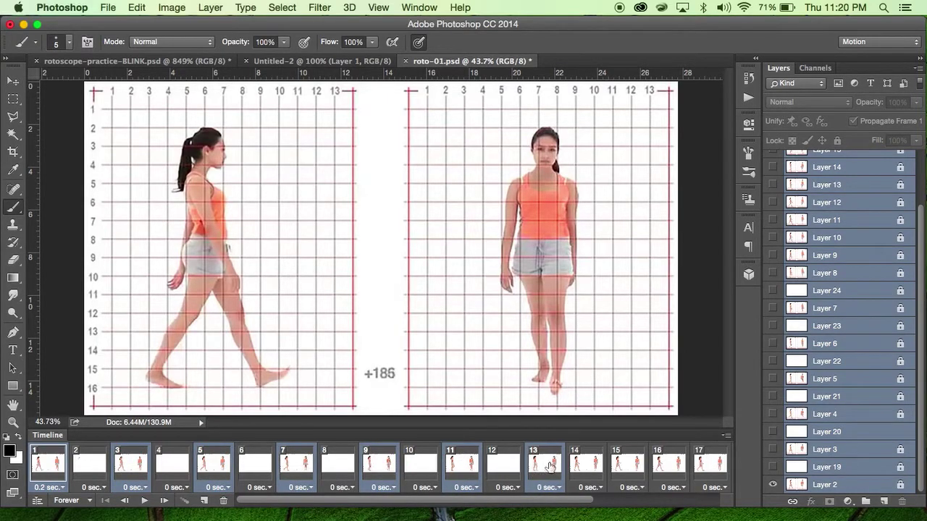
{"action": "left_click", "coordinate": [584, 465], "text": "super"}
{"action": "left_click", "coordinate": [628, 465], "text": "super"}
{"action": "left_click", "coordinate": [682, 466], "text": "super"}
{"action": "left_click", "coordinate": [713, 458], "text": "super"}
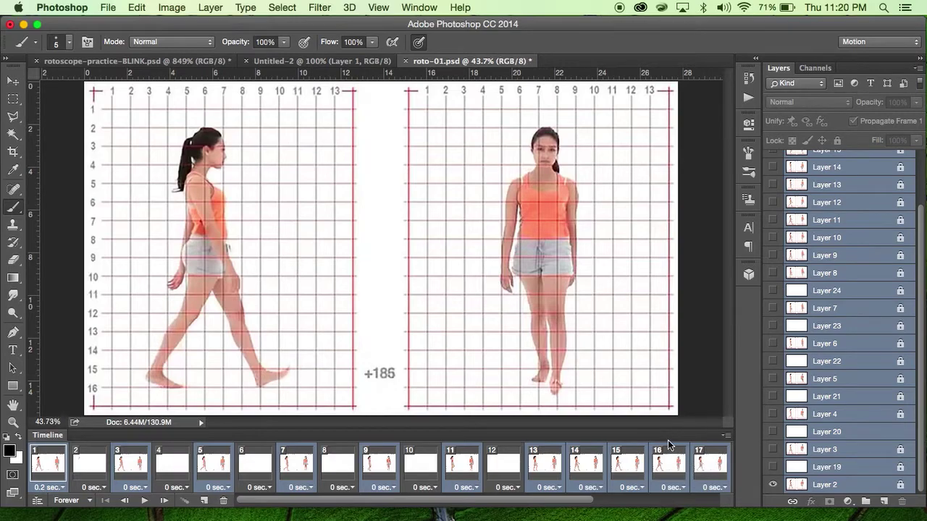
{"action": "left_click", "coordinate": [725, 436]}
{"action": "left_click", "coordinate": [554, 205]}
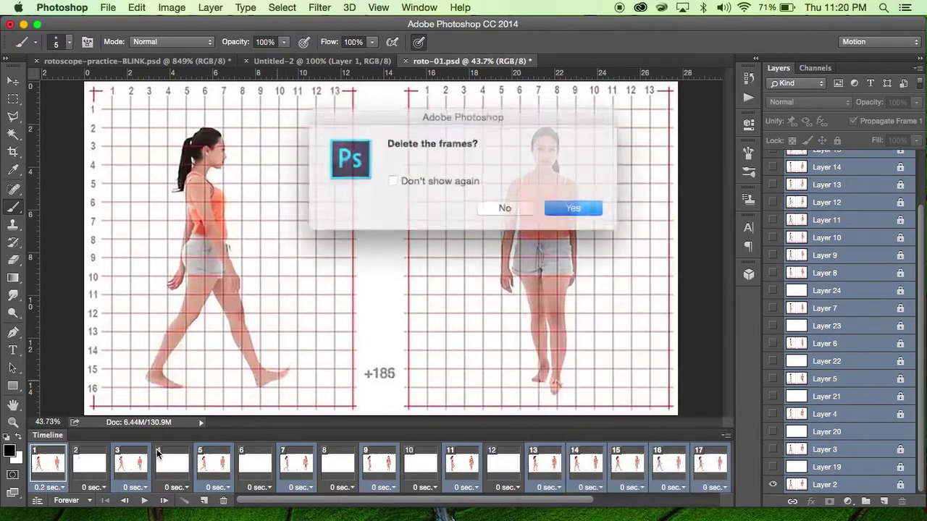
{"action": "left_click", "coordinate": [566, 207]}
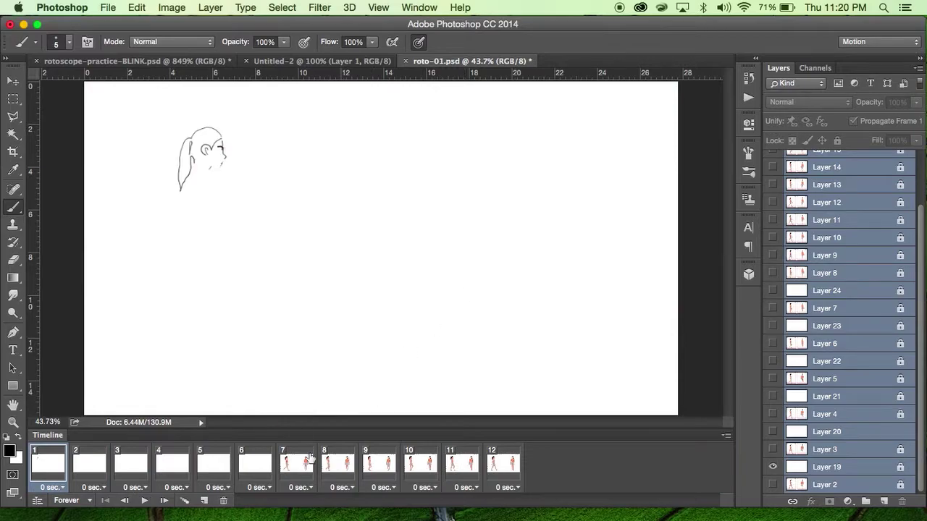
Step: Delete the remaining photo frames 7 through 12 so only the drawing frames are left
{"action": "left_click", "coordinate": [299, 465]}
{"action": "left_click", "coordinate": [490, 470], "text": "shift"}
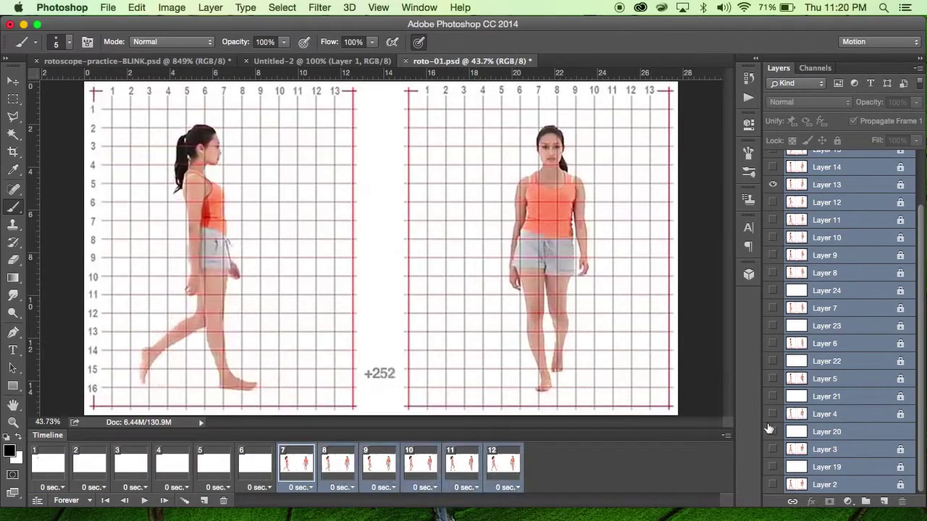
{"action": "left_click", "coordinate": [726, 435]}
{"action": "left_click", "coordinate": [572, 204]}
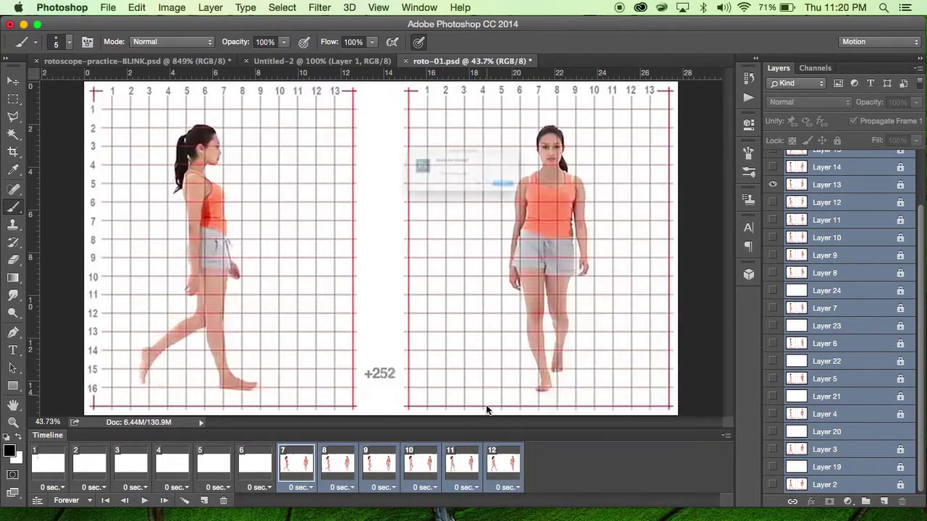
{"action": "left_click", "coordinate": [565, 205]}
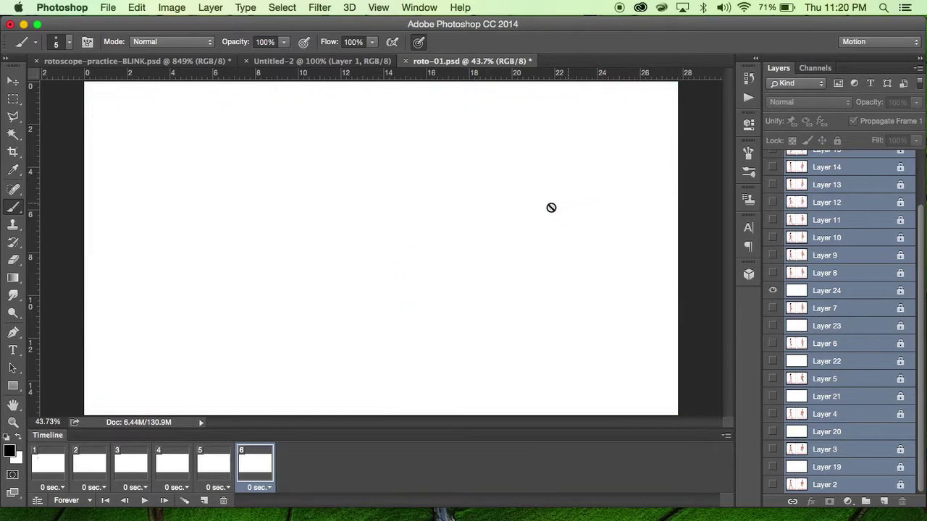
Step: Play the drawing frames from frame 1, stop playback, and keep the looping option at Forever
{"action": "left_click", "coordinate": [52, 467]}
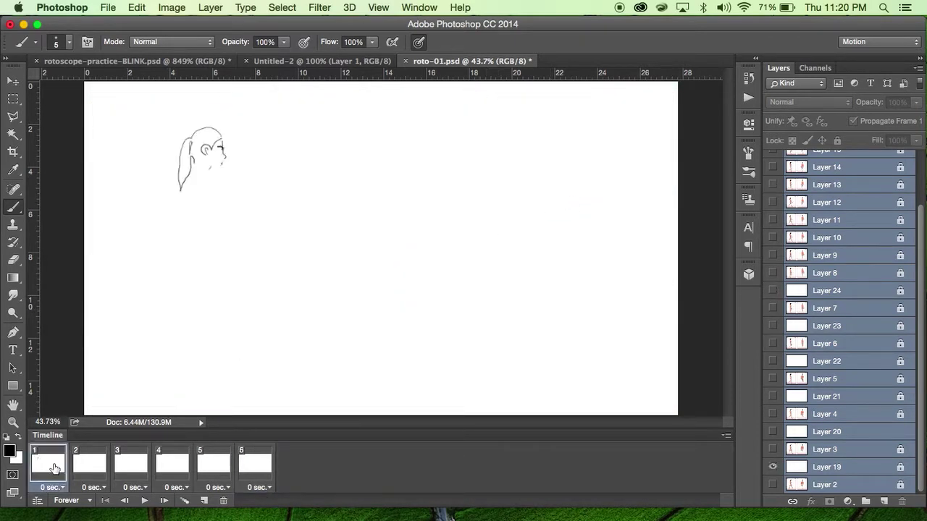
{"action": "left_click", "coordinate": [144, 501]}
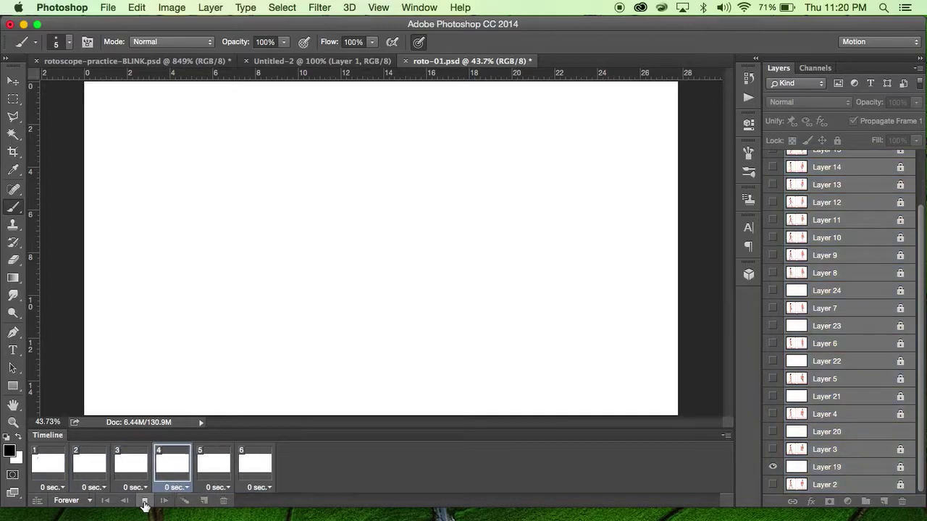
{"action": "left_click", "coordinate": [144, 501]}
{"action": "left_click", "coordinate": [90, 501]}
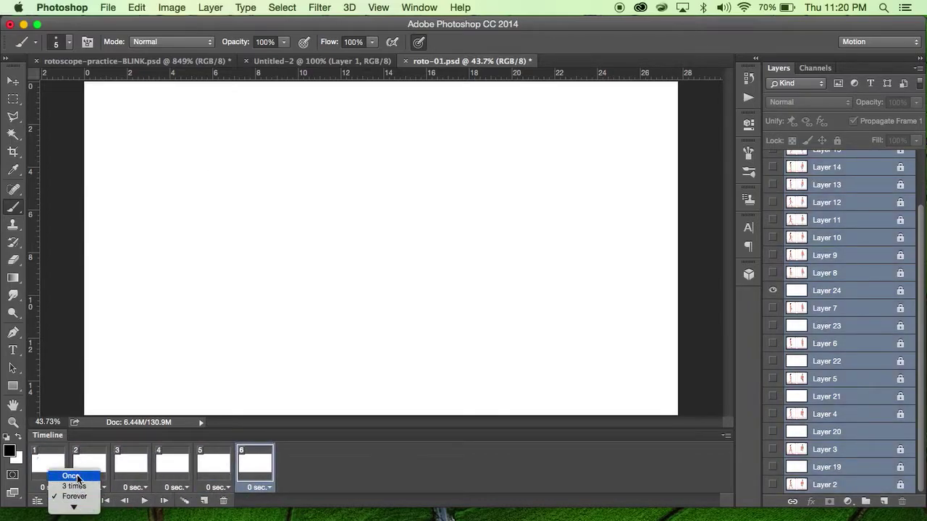
{"action": "left_click", "coordinate": [74, 498]}
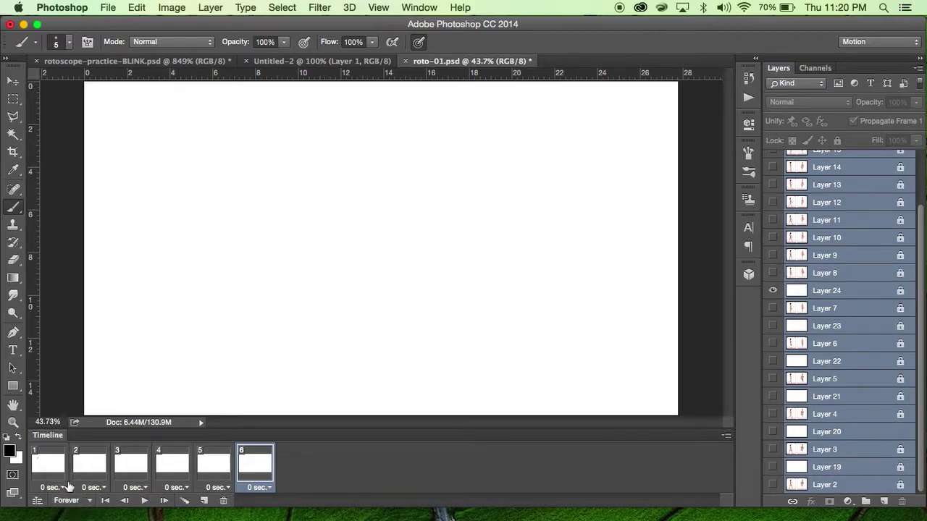
Step: Set the delay of all six drawing frames to 0.1 seconds
{"action": "left_click", "coordinate": [53, 470], "text": "shift"}
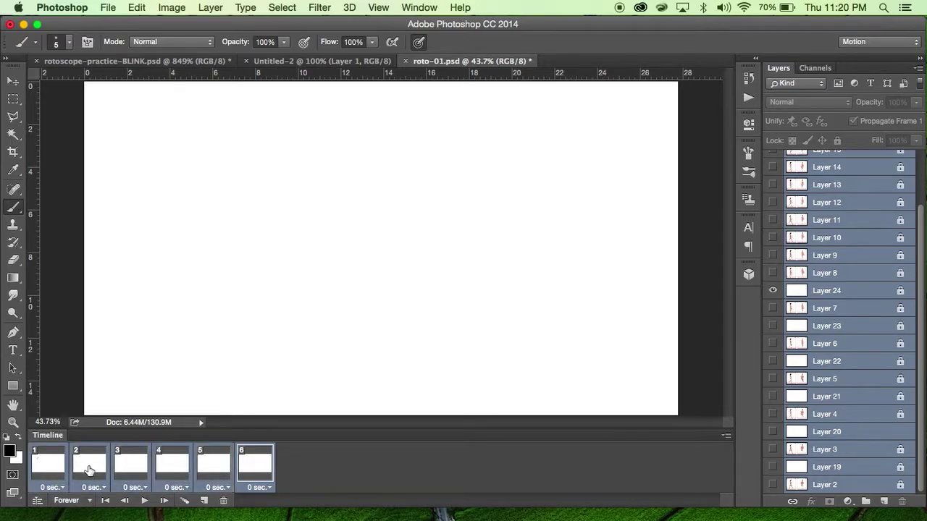
{"action": "left_click", "coordinate": [260, 487]}
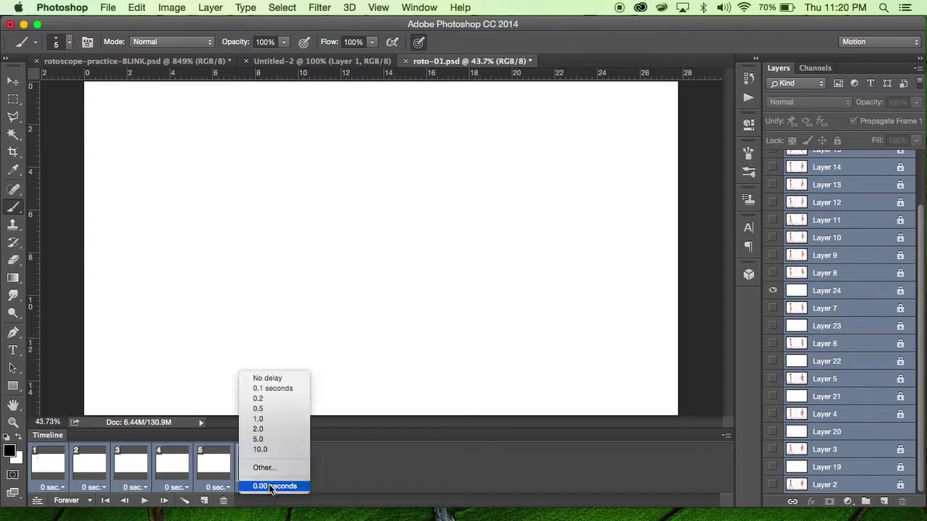
{"action": "left_click", "coordinate": [257, 389]}
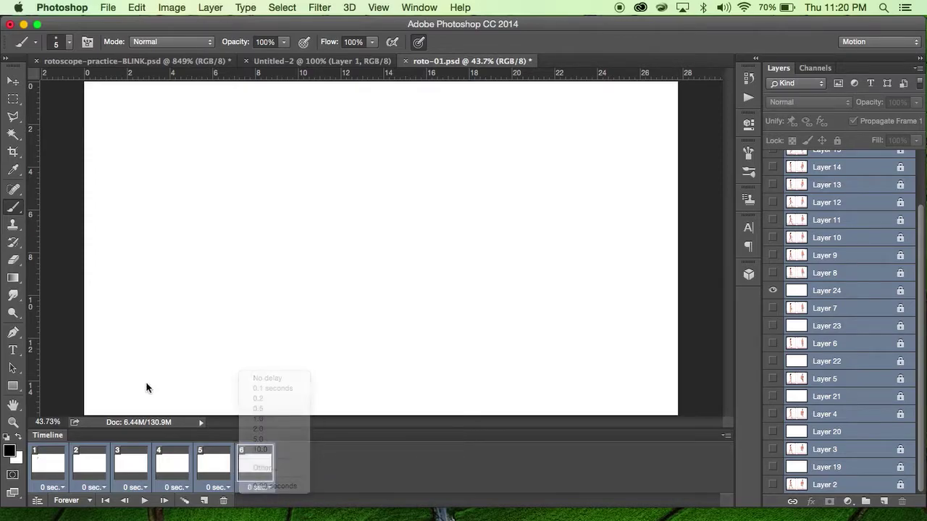
Step: Play the animation from frame 1 to preview its timing, then stop playback
{"action": "left_click", "coordinate": [50, 465]}
{"action": "key", "text": "space"}
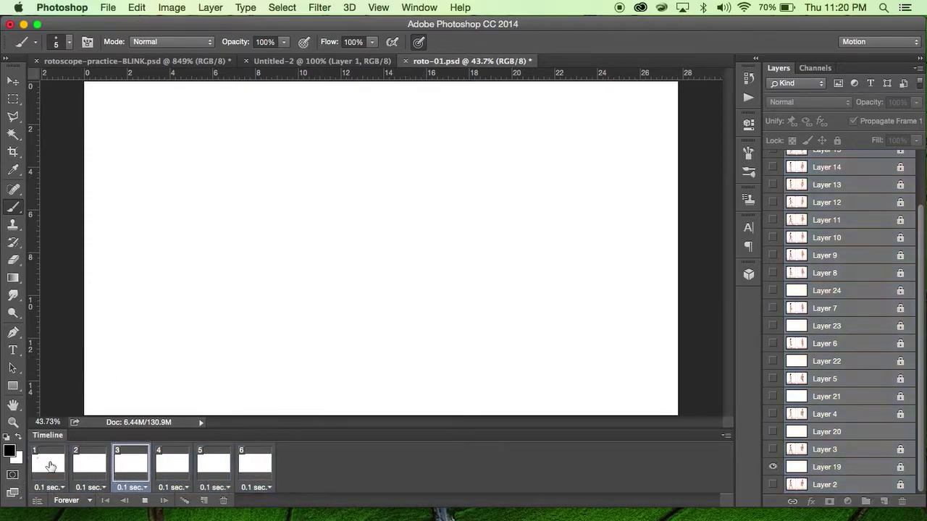
{"action": "key", "text": "super+alt+a"}
{"action": "key", "text": "space"}
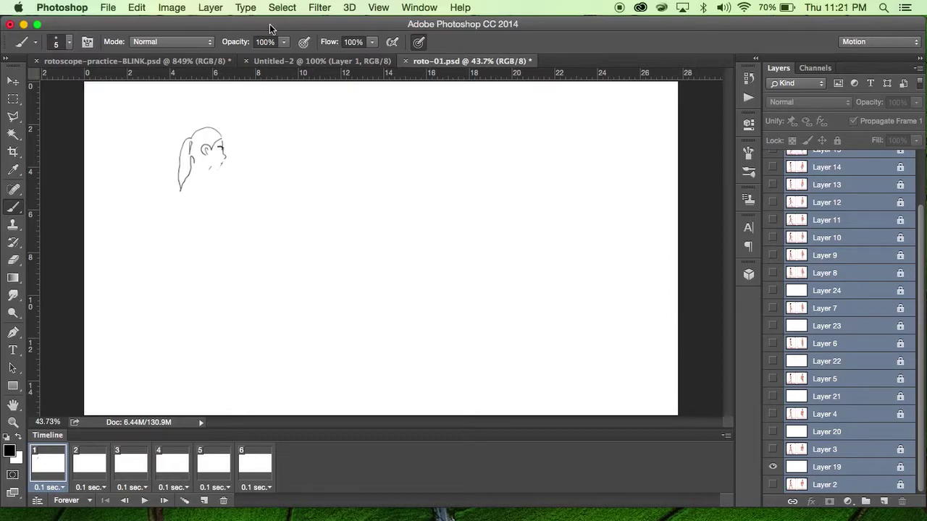
Step: Select all six drawing frames and delete them to reset the animation timeline
{"action": "left_click", "coordinate": [257, 463], "text": "shift"}
{"action": "left_click", "coordinate": [725, 436]}
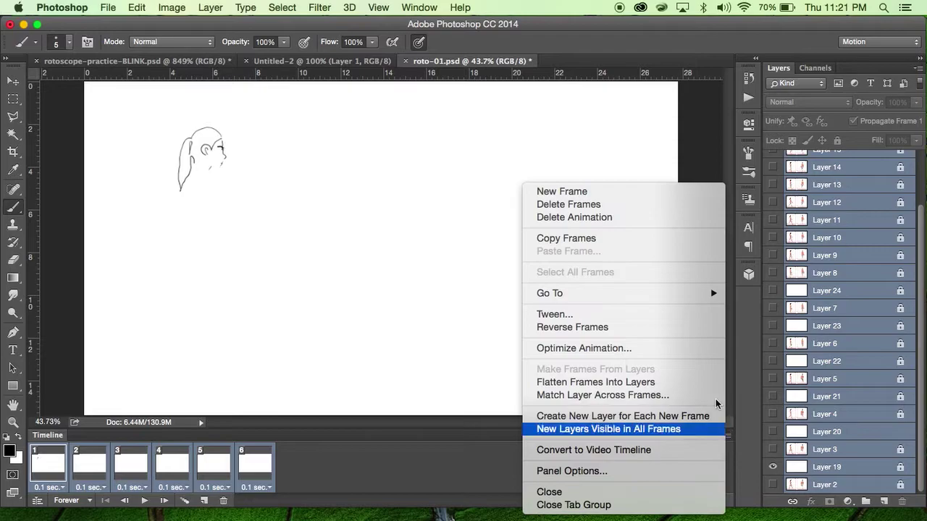
{"action": "left_click", "coordinate": [617, 204]}
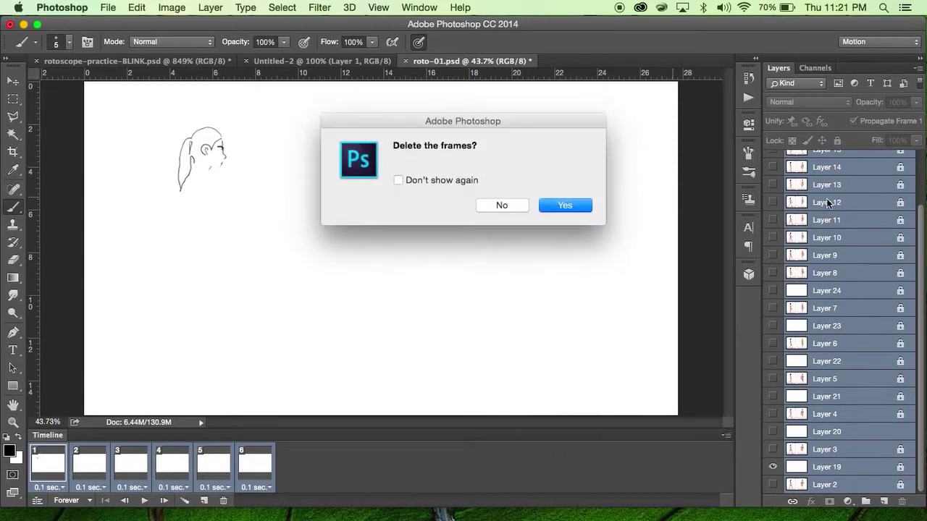
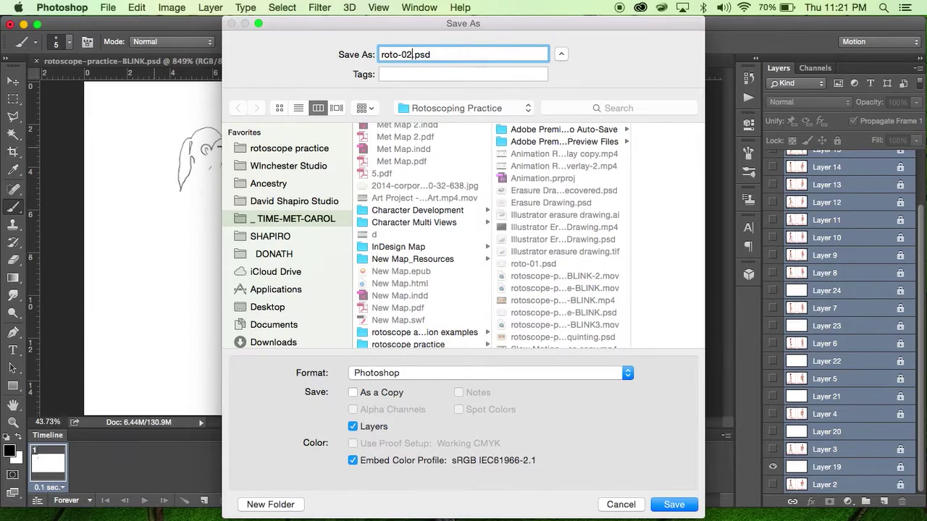
Step: Save the document as roto-02.psd in Photoshop format in the Rotoscoping Practice folder
{"action": "type", "text": "2"}
{"action": "key", "text": "Return"}
{"action": "key", "text": "Return"}
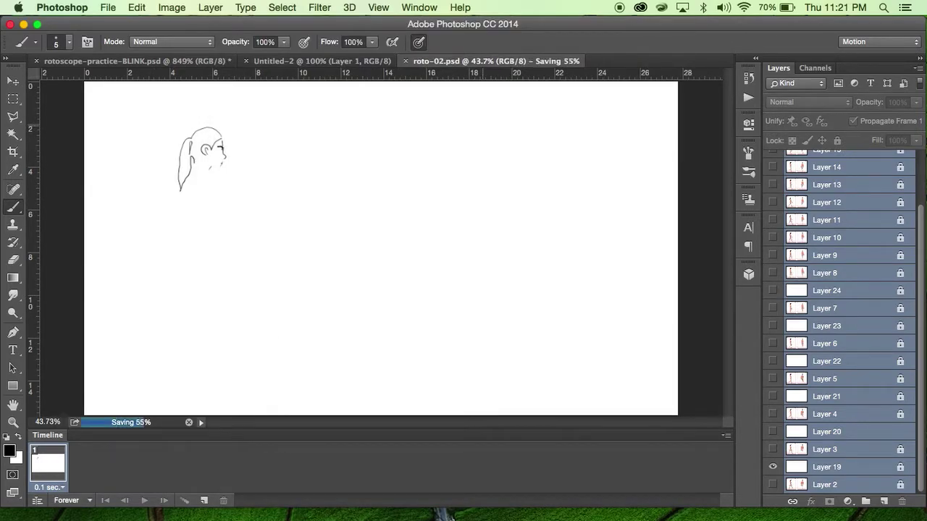
Step: Duplicate the reference layers Layer 8 through Layer 18 within roto-02.psd
{"action": "scroll", "coordinate": [840, 229], "scroll_direction": "up", "scroll_amount": 4}
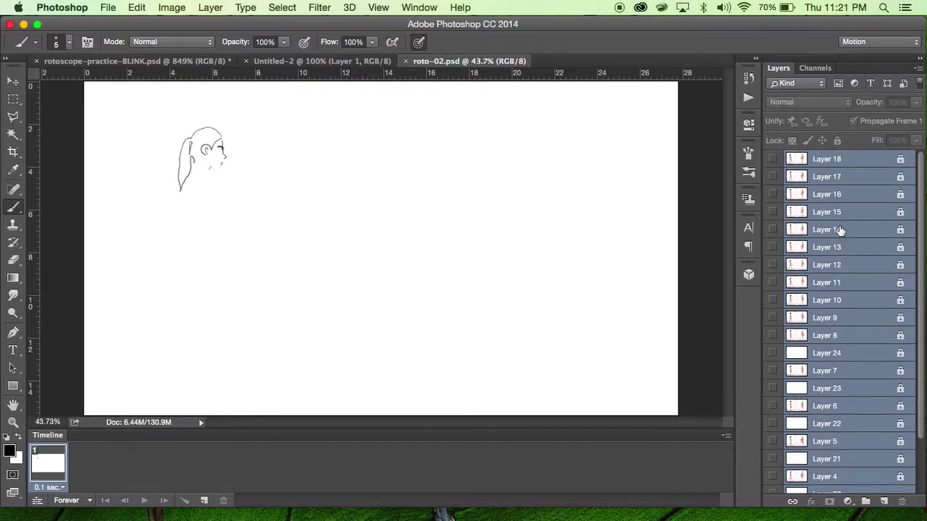
{"action": "left_click", "coordinate": [831, 336]}
{"action": "left_click", "coordinate": [823, 160], "text": "shift"}
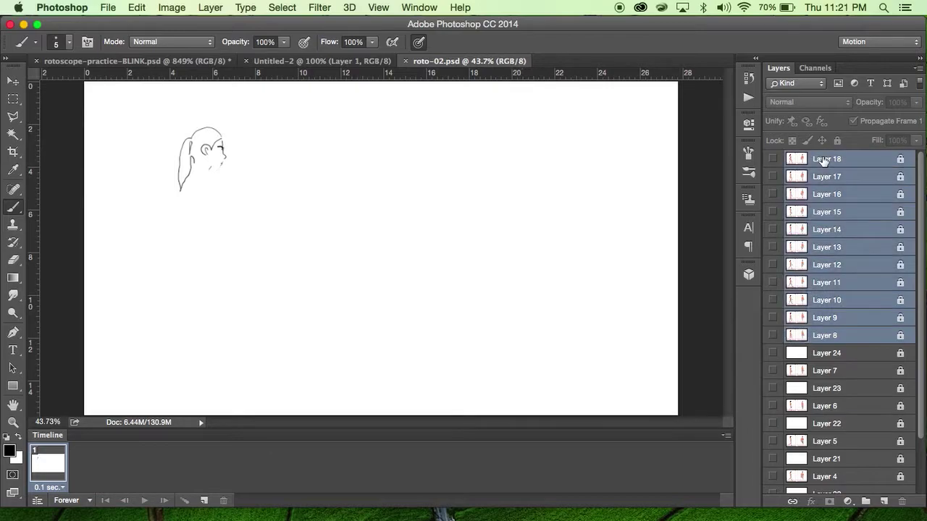
{"action": "left_click", "coordinate": [918, 67]}
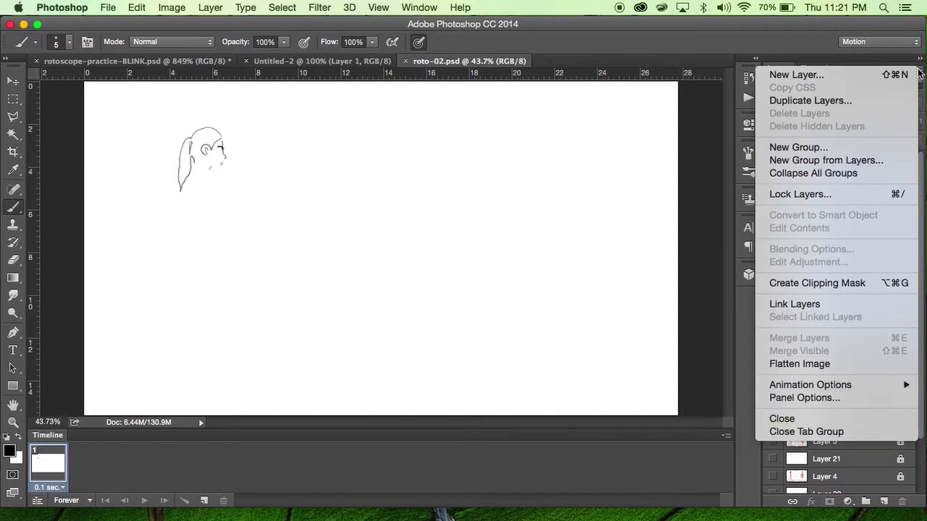
{"action": "left_click", "coordinate": [820, 98]}
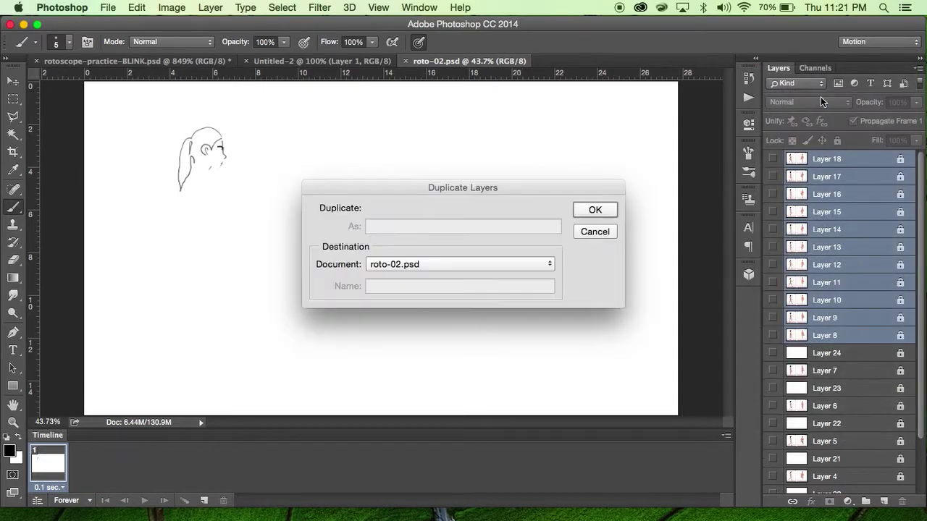
{"action": "left_click", "coordinate": [595, 209]}
{"action": "scroll", "coordinate": [865, 242], "scroll_direction": "down", "scroll_amount": 1}
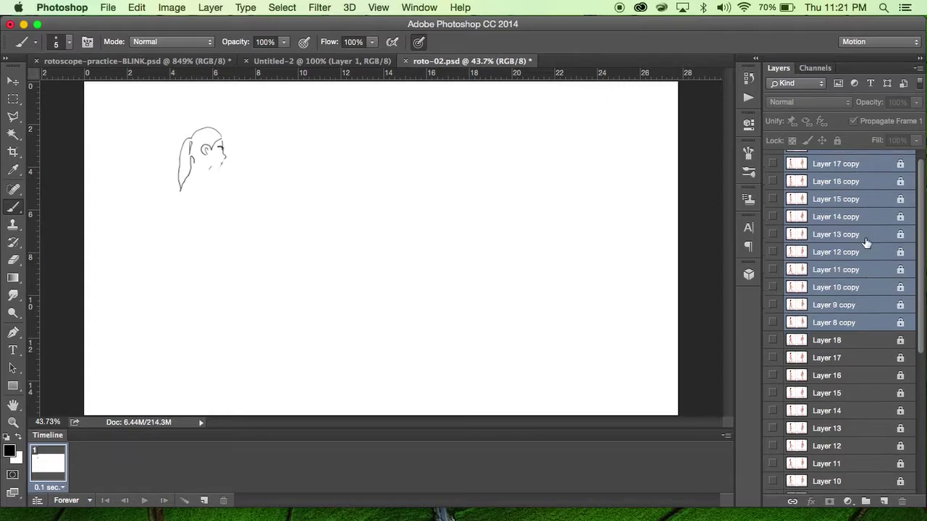
Step: Select every reference layer from Layer 8 up through Layer 18 copy
{"action": "scroll", "coordinate": [866, 241], "scroll_direction": "down", "scroll_amount": 5}
{"action": "left_click_drag", "start_coordinate": [842, 268], "coordinate": [833, 162]}
{"action": "scroll", "coordinate": [827, 231], "scroll_direction": "up", "scroll_amount": 10}
{"action": "left_click", "coordinate": [832, 160], "text": "shift"}
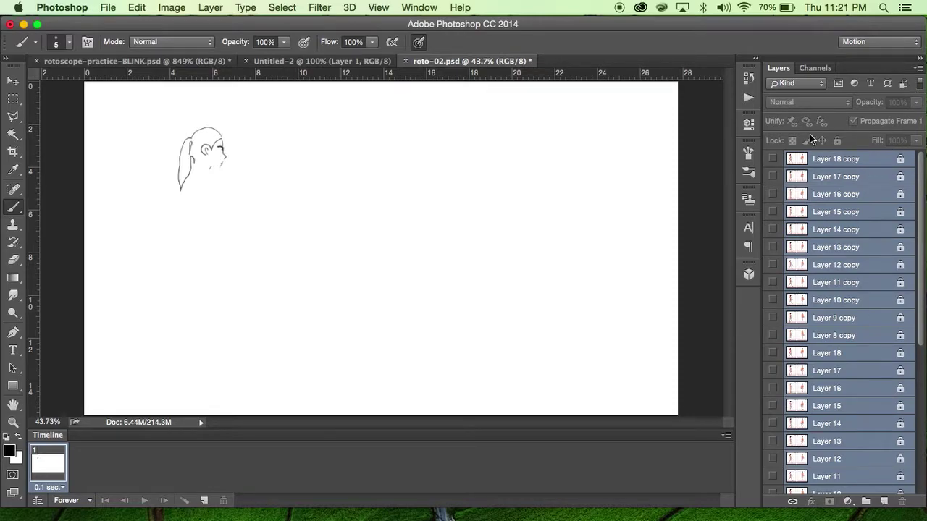
Step: Turn on the visibility of every hidden layer from Layer 2 up through Layer 18 copy
{"action": "scroll", "coordinate": [820, 343], "scroll_direction": "down", "scroll_amount": 5}
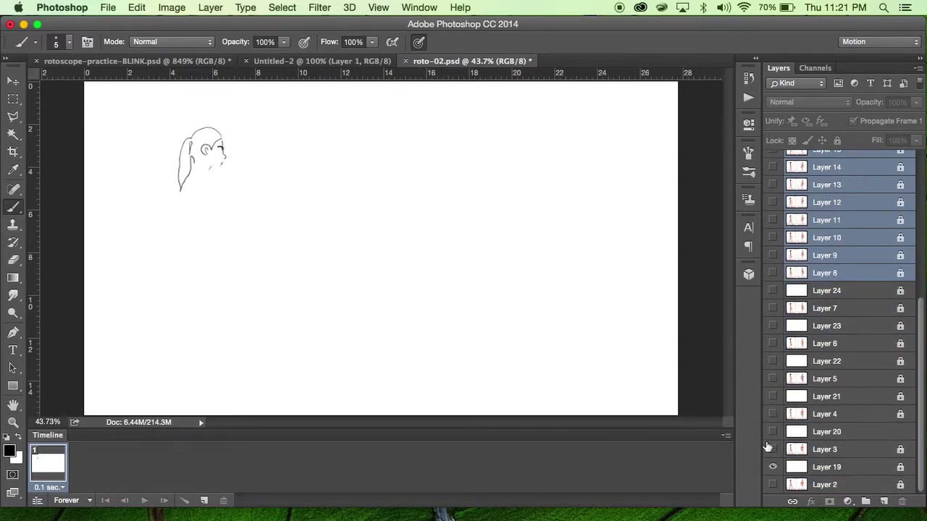
{"action": "left_click_drag", "start_coordinate": [778, 488], "coordinate": [773, 168]}
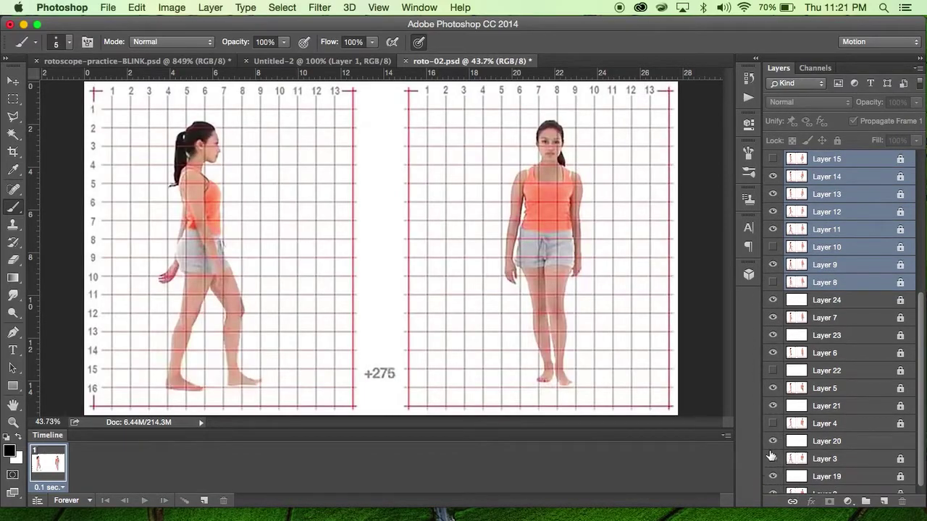
{"action": "left_click", "coordinate": [772, 423]}
{"action": "left_click", "coordinate": [772, 371]}
{"action": "left_click", "coordinate": [773, 282]}
{"action": "left_click", "coordinate": [772, 265]}
{"action": "key", "text": "super+j"}
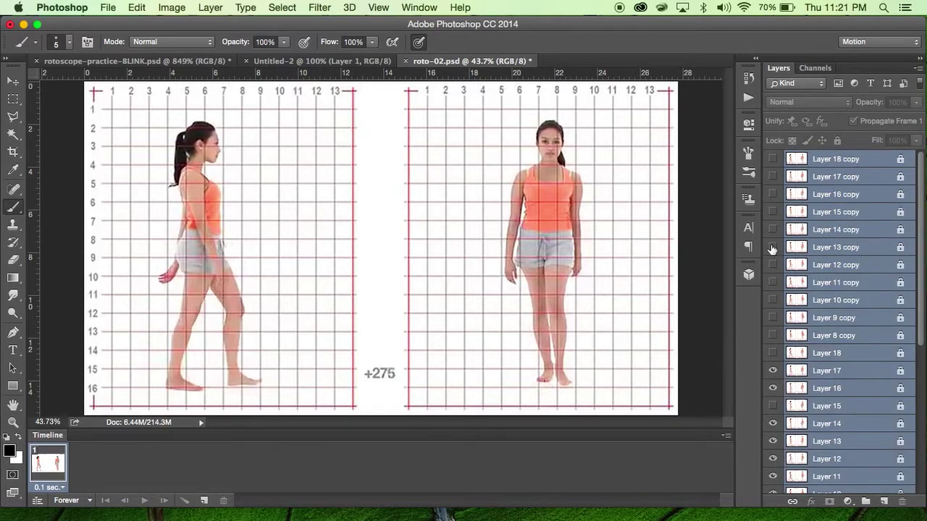
{"action": "left_click", "coordinate": [773, 405]}
{"action": "left_click_drag", "start_coordinate": [773, 335], "coordinate": [773, 158]}
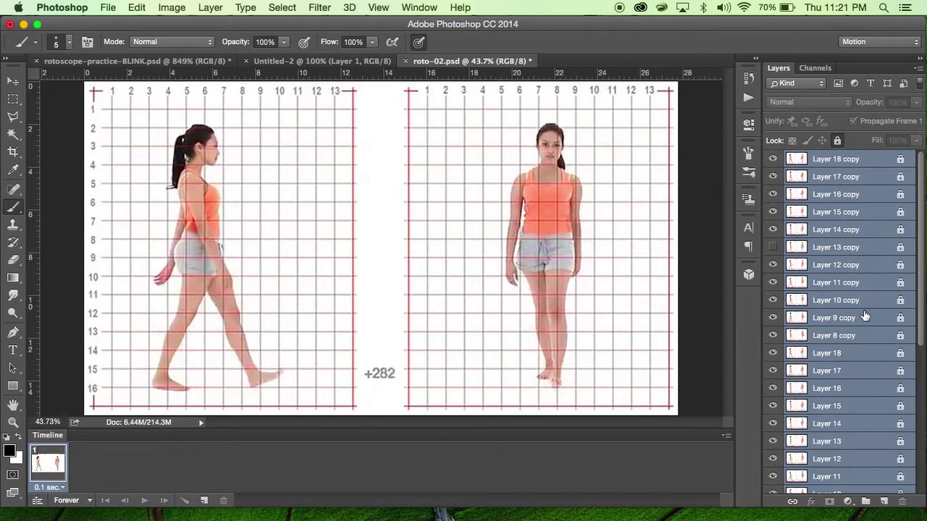
{"action": "left_click", "coordinate": [773, 247]}
{"action": "scroll", "coordinate": [844, 364], "scroll_direction": "down", "scroll_amount": 5}
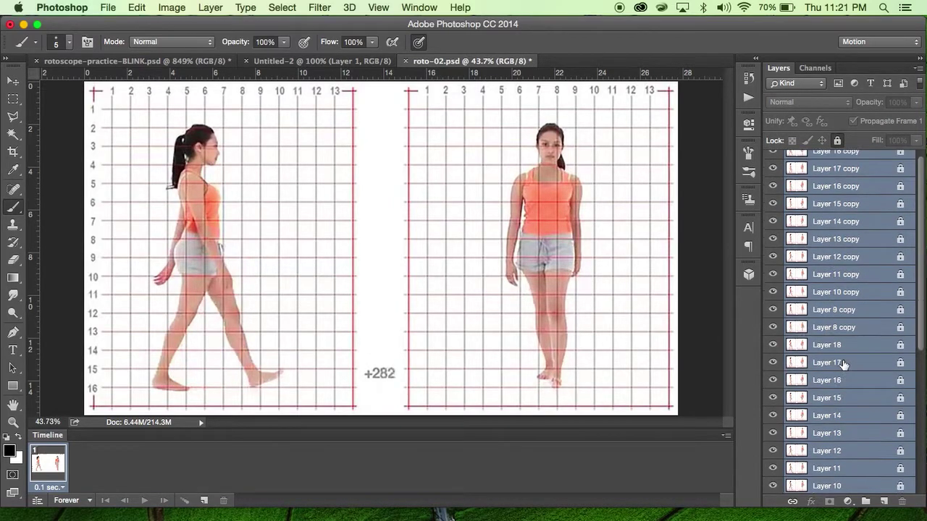
{"action": "scroll", "coordinate": [843, 365], "scroll_direction": "up", "scroll_amount": 5}
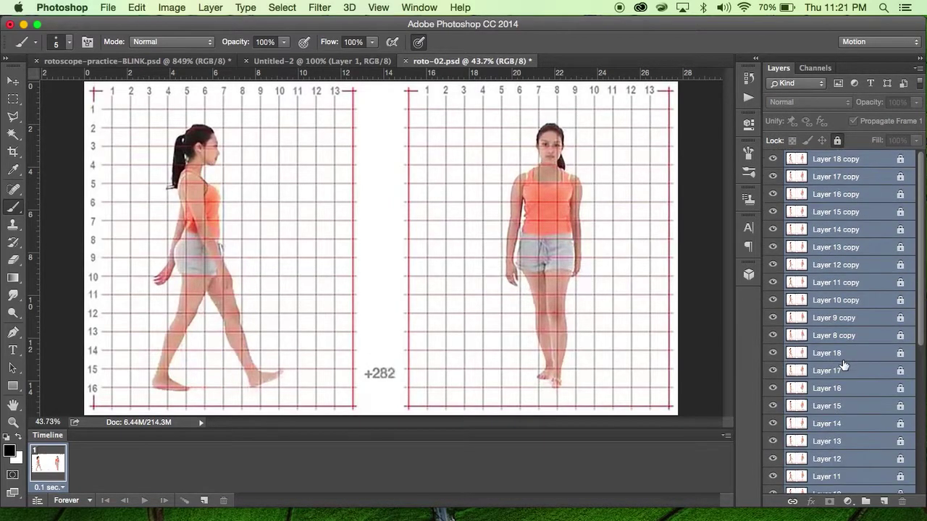
Step: Select all layers from Layer 18 copy down to Layer 2 and unlock them
{"action": "left_click", "coordinate": [827, 160]}
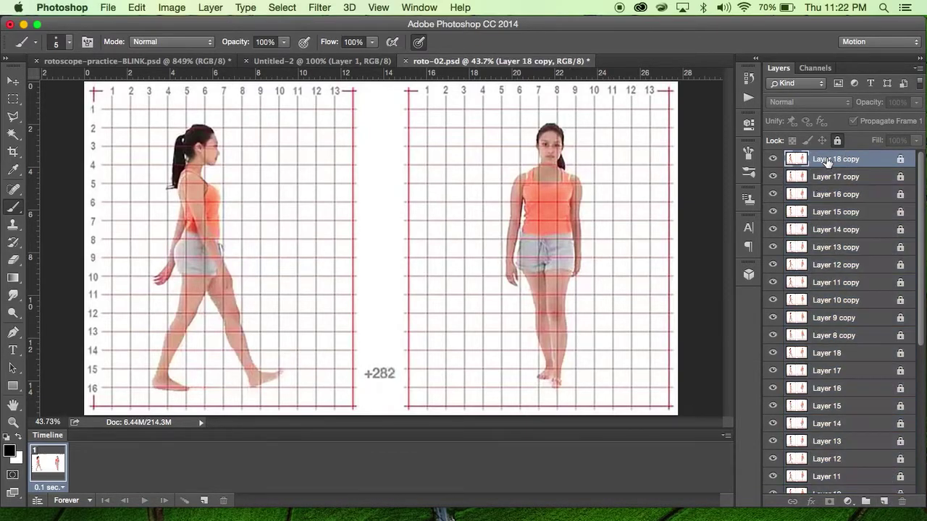
{"action": "scroll", "coordinate": [859, 297], "scroll_direction": "down", "scroll_amount": 5}
{"action": "left_click", "coordinate": [846, 485]}
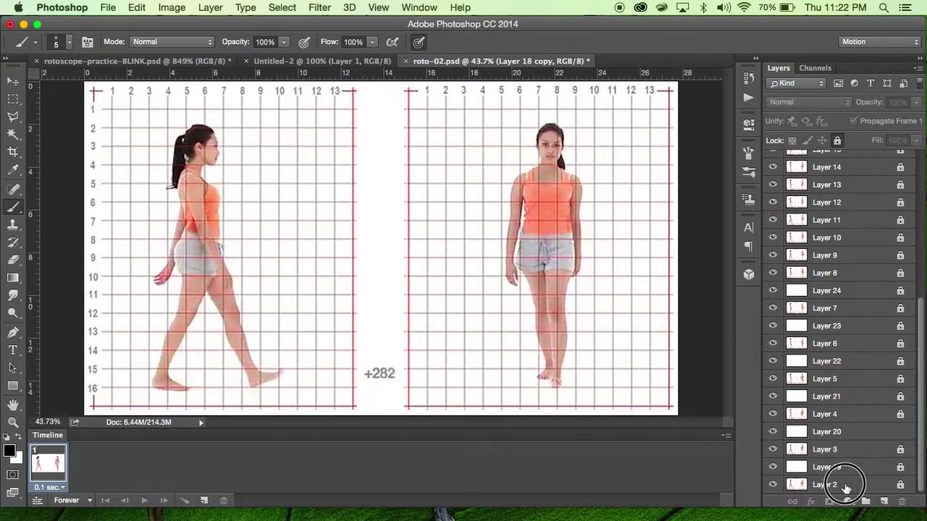
{"action": "left_click", "coordinate": [837, 140]}
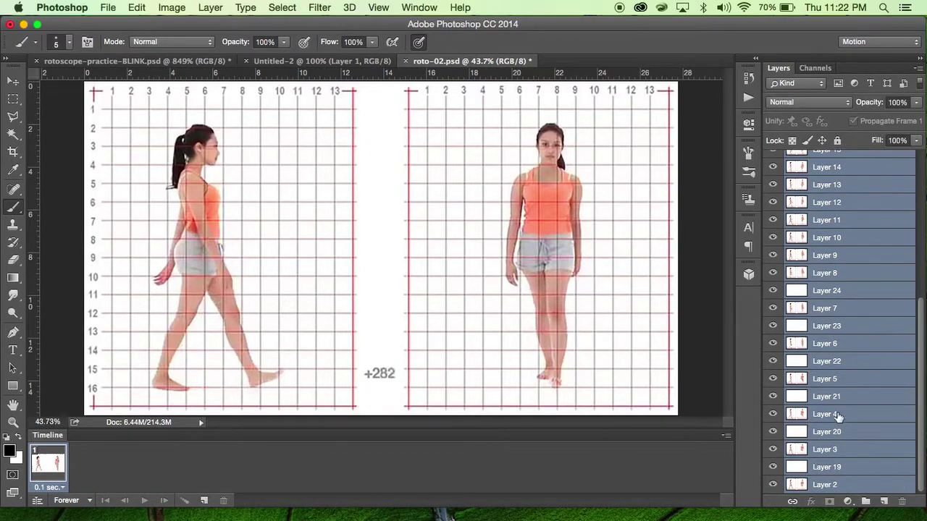
Step: Delete the reference layers from Layer 8 up through Layer 18 copy
{"action": "left_click", "coordinate": [837, 417]}
{"action": "left_click", "coordinate": [823, 276]}
{"action": "scroll", "coordinate": [833, 238], "scroll_direction": "up", "scroll_amount": 6}
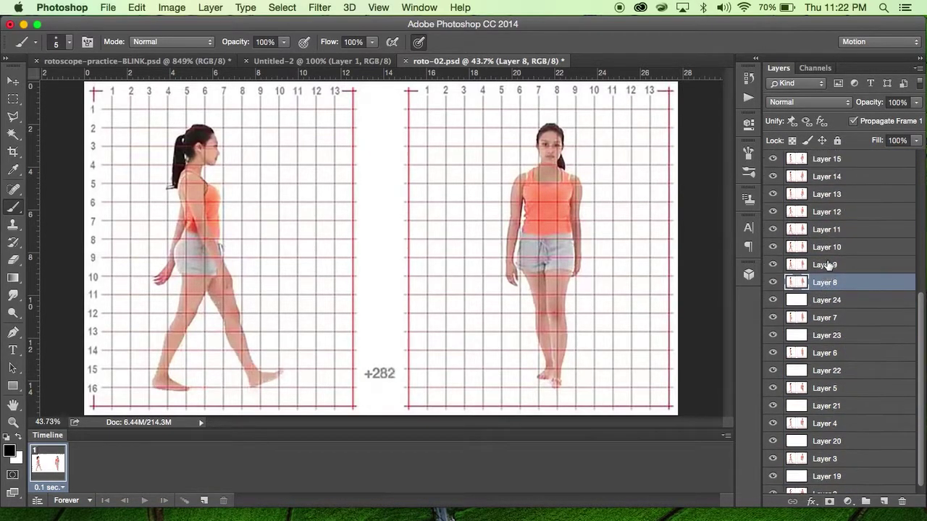
{"action": "left_click", "coordinate": [834, 164], "text": "shift"}
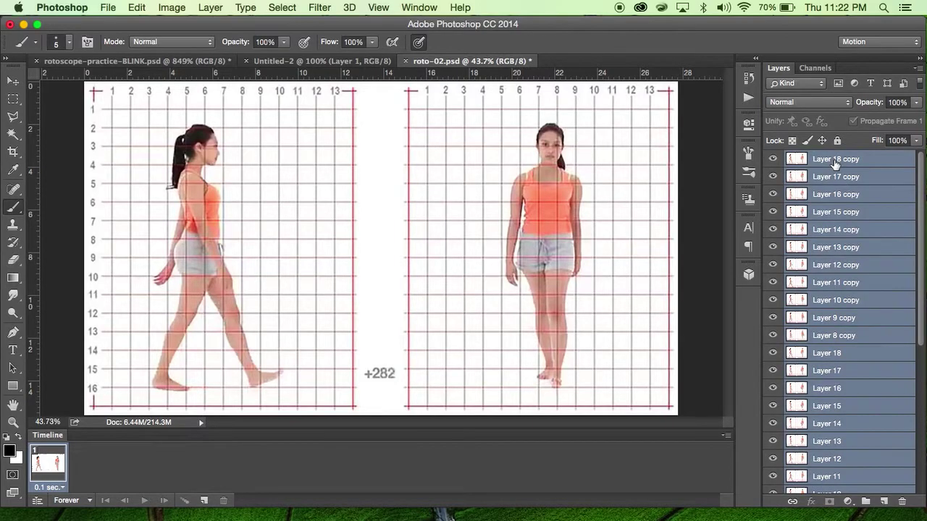
{"action": "left_click", "coordinate": [901, 501]}
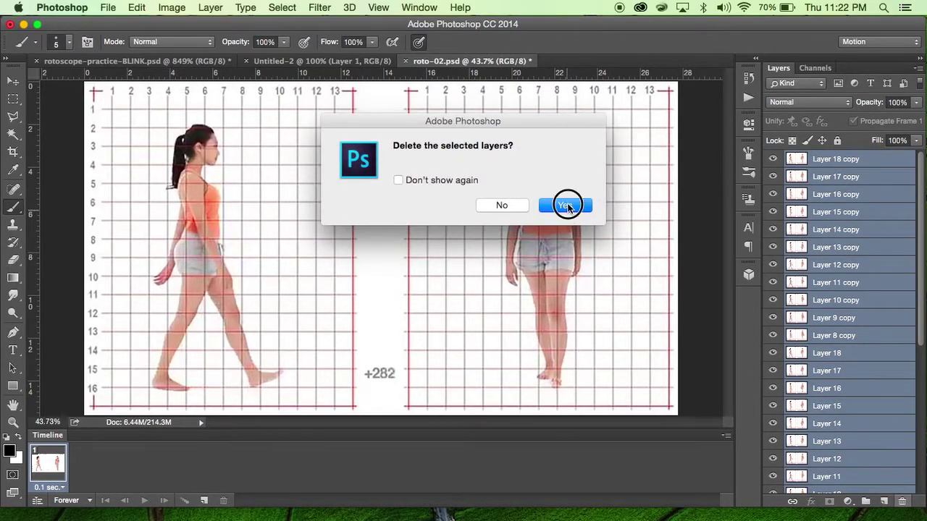
{"action": "left_click", "coordinate": [565, 205]}
Step: Delete the remaining photo reference layers, Layer 2 through Layer 7, keeping only the drawing layers
{"action": "left_click", "coordinate": [834, 352]}
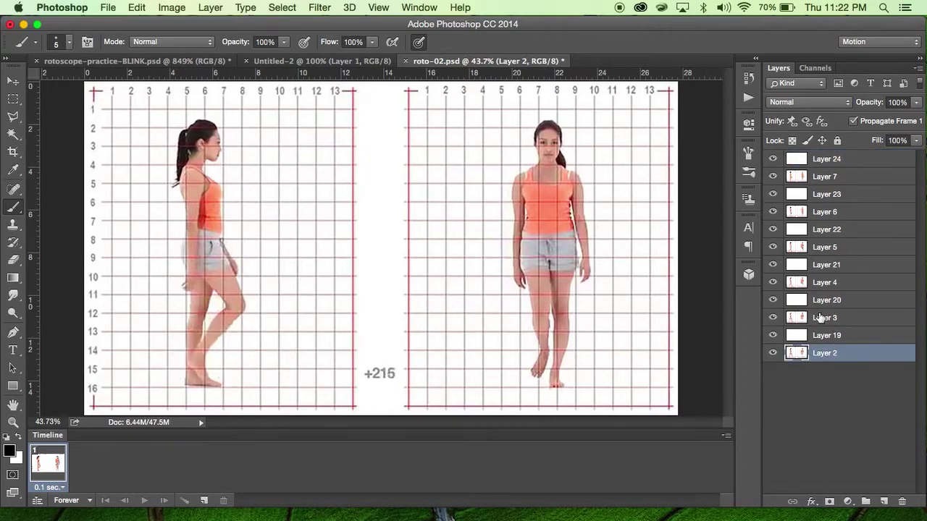
{"action": "left_click", "coordinate": [820, 318], "text": "super"}
{"action": "left_click", "coordinate": [828, 282], "text": "super"}
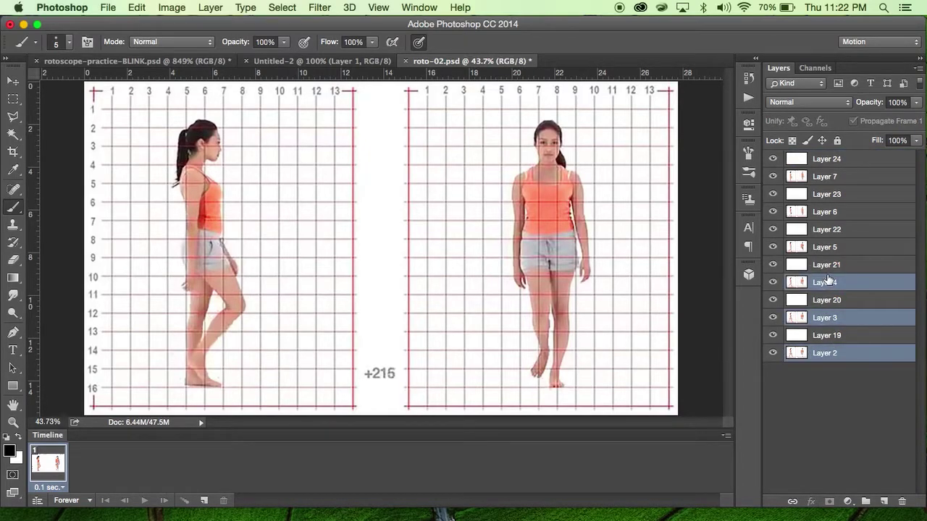
{"action": "left_click", "coordinate": [821, 248], "text": "super"}
{"action": "left_click", "coordinate": [819, 212], "text": "super"}
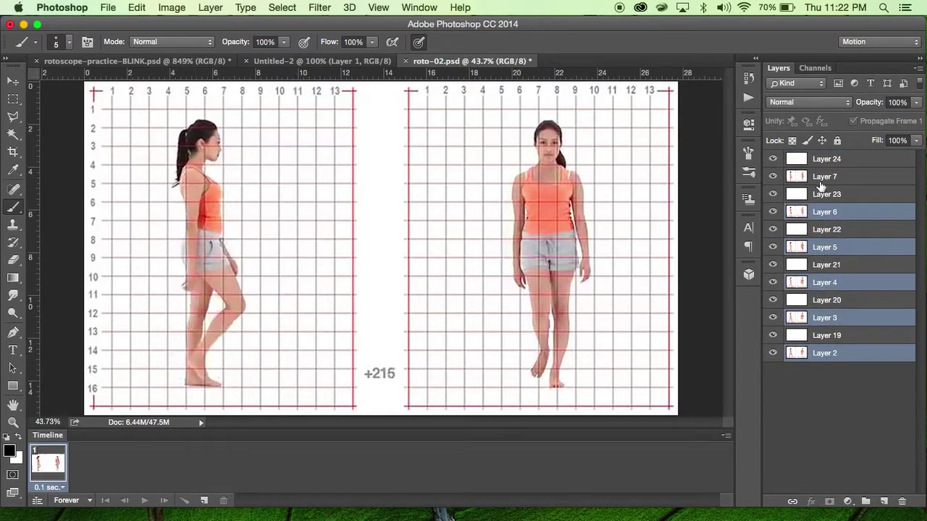
{"action": "left_click", "coordinate": [824, 178], "text": "super"}
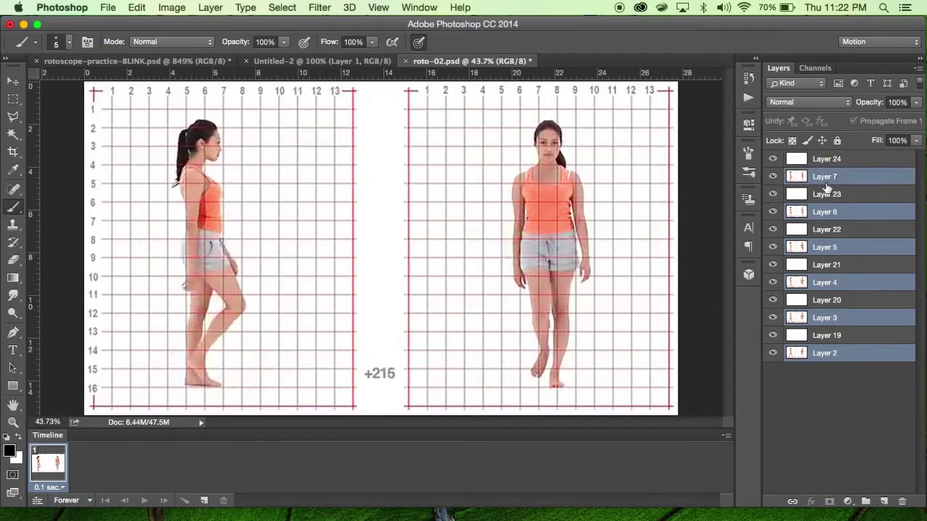
{"action": "left_click", "coordinate": [901, 501]}
{"action": "left_click", "coordinate": [566, 205]}
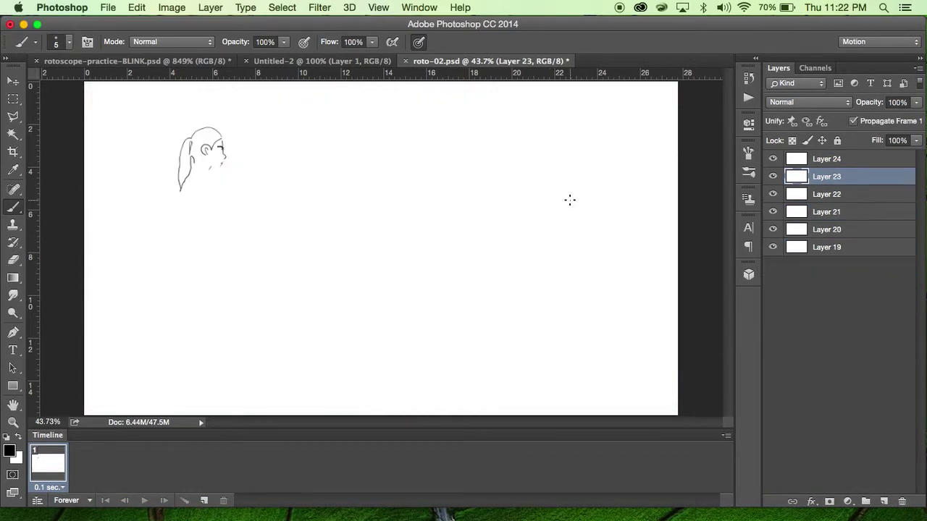
Step: Make animation frames from the remaining drawing layers and play the animation briefly before stopping it
{"action": "left_click", "coordinate": [726, 436]}
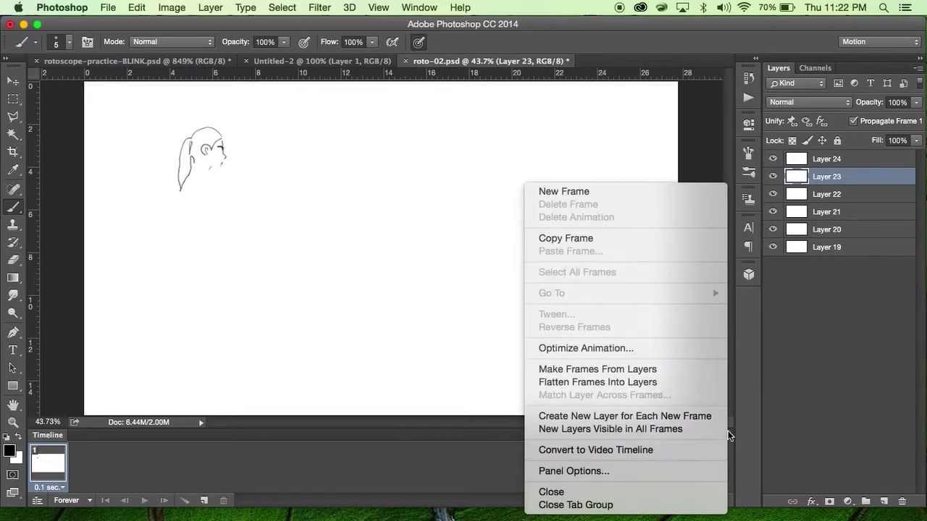
{"action": "left_click", "coordinate": [591, 368]}
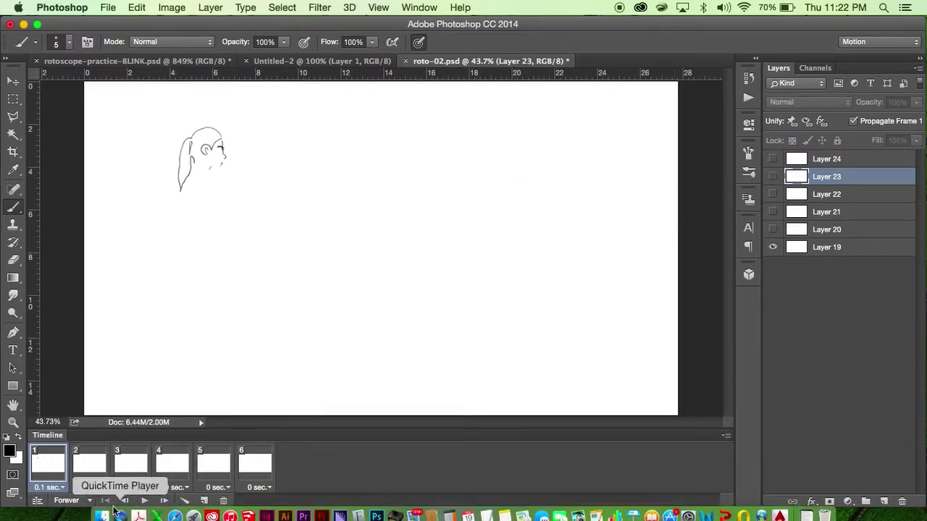
{"action": "left_click", "coordinate": [144, 500]}
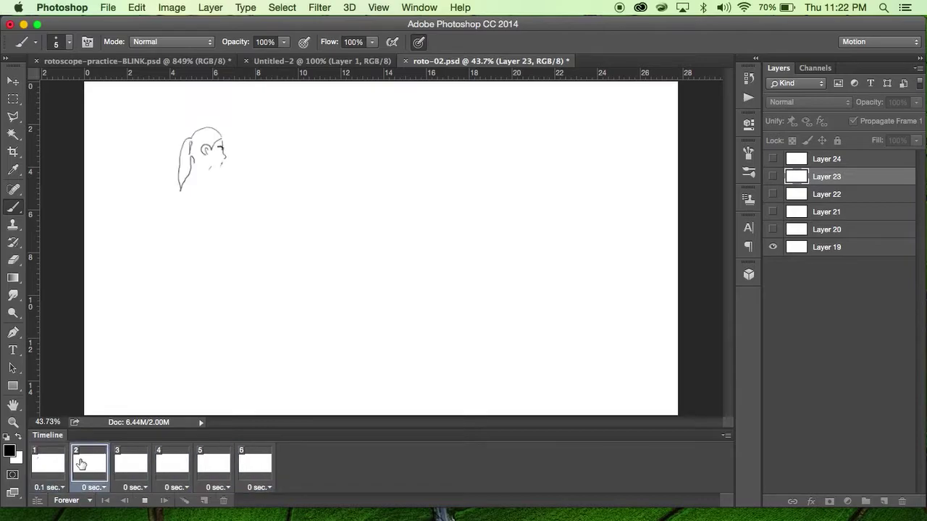
{"action": "key", "text": "space"}
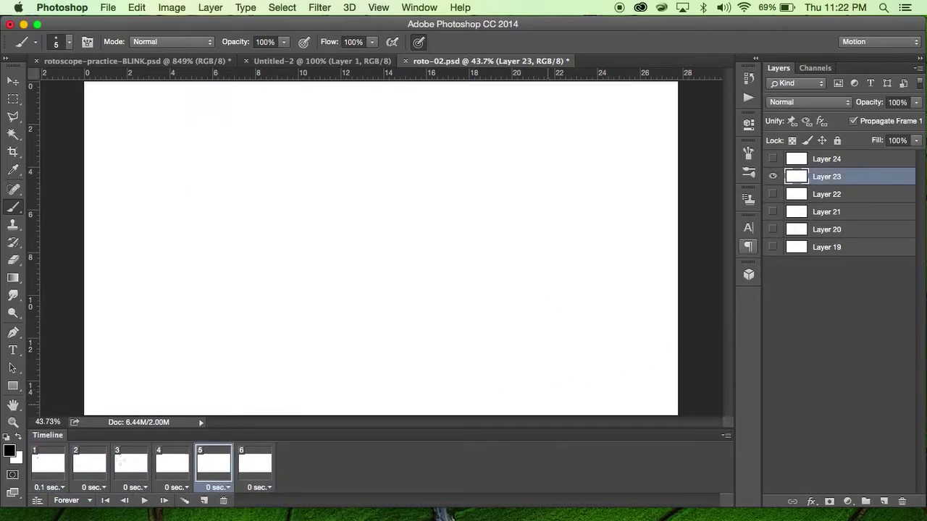
Step: Check the drawings in frames 2, 3 and 4, then select all six timeline frames
{"action": "left_click", "coordinate": [80, 477]}
{"action": "left_click", "coordinate": [132, 467]}
{"action": "left_click", "coordinate": [176, 465]}
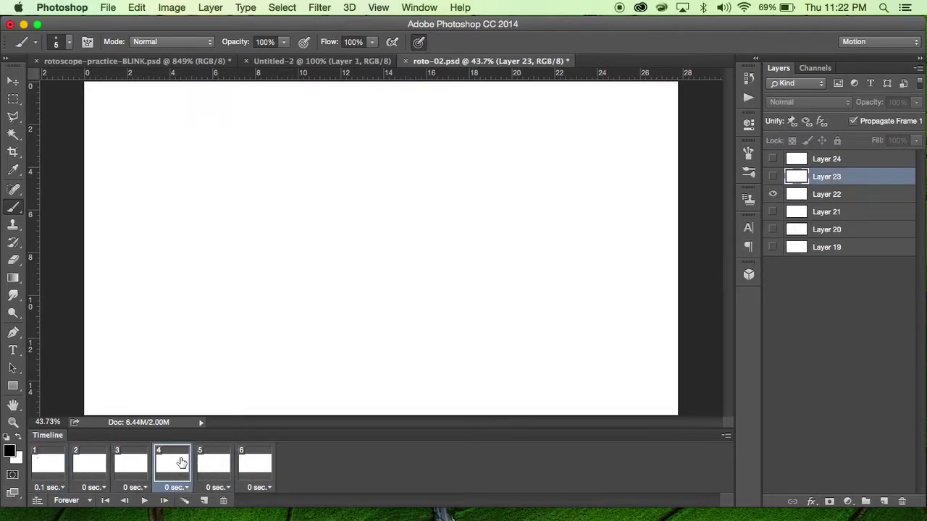
{"action": "left_click", "coordinate": [52, 474]}
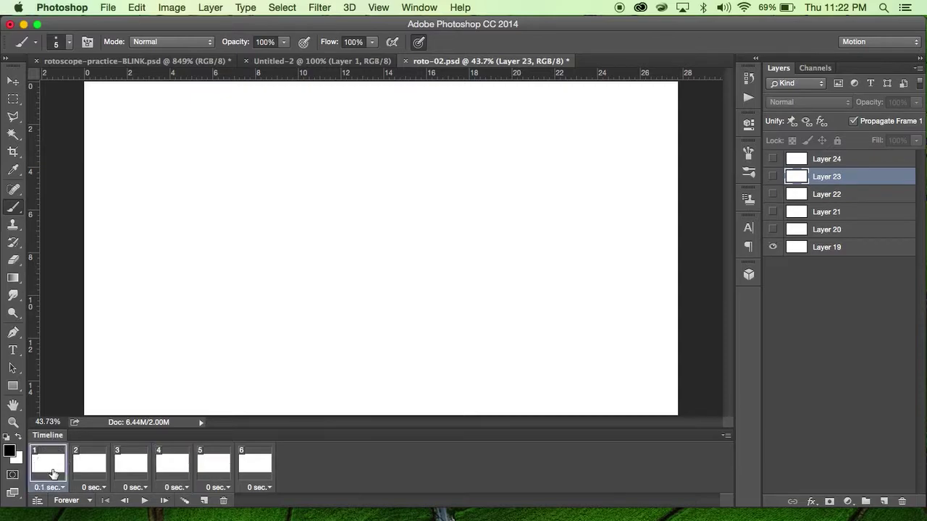
{"action": "left_click", "coordinate": [252, 471], "text": "shift"}
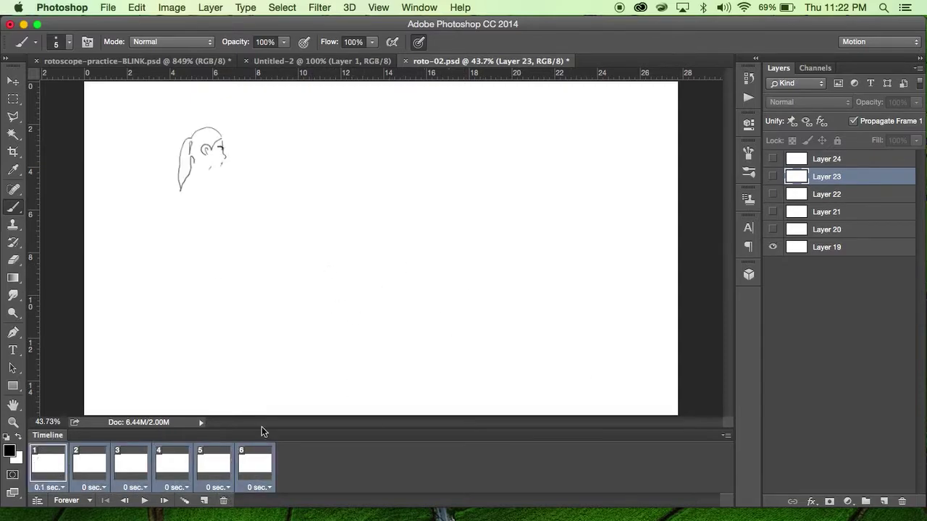
{"action": "left_click", "coordinate": [725, 434]}
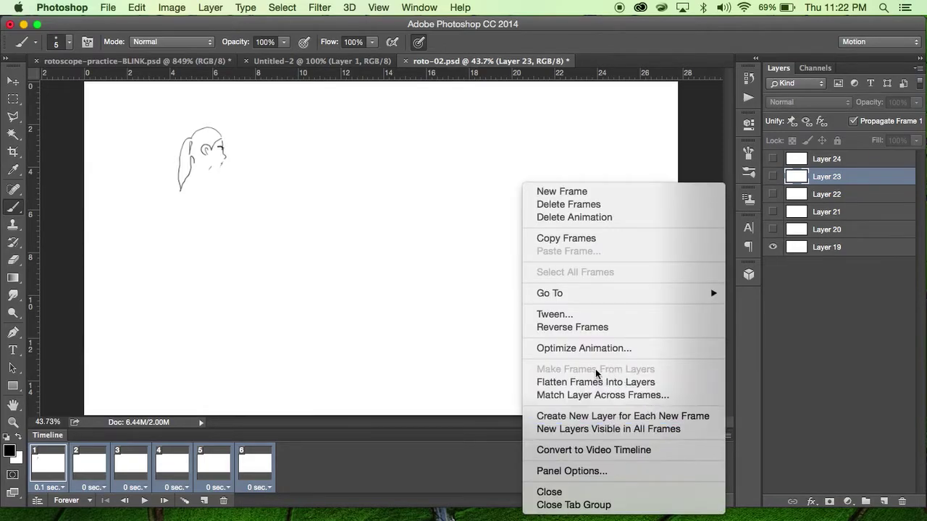
{"action": "left_click", "coordinate": [375, 453]}
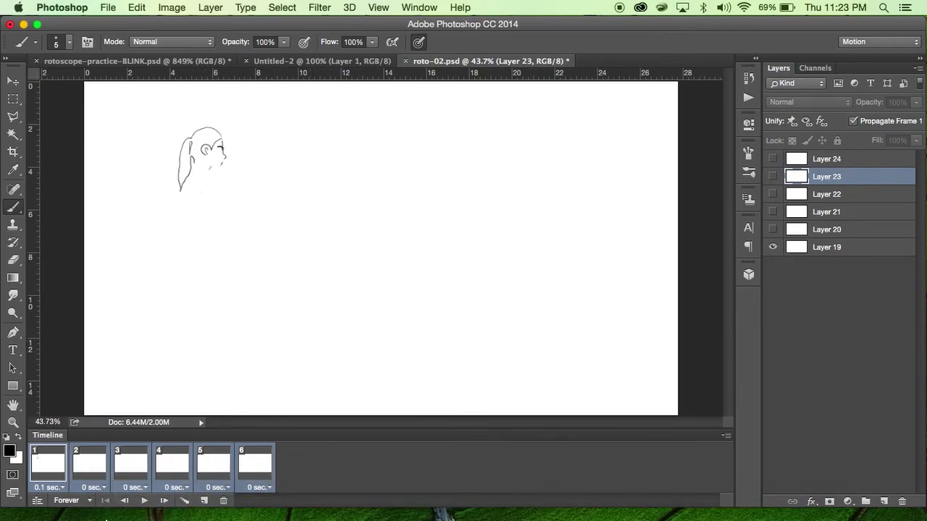
{"action": "left_click", "coordinate": [122, 510]}
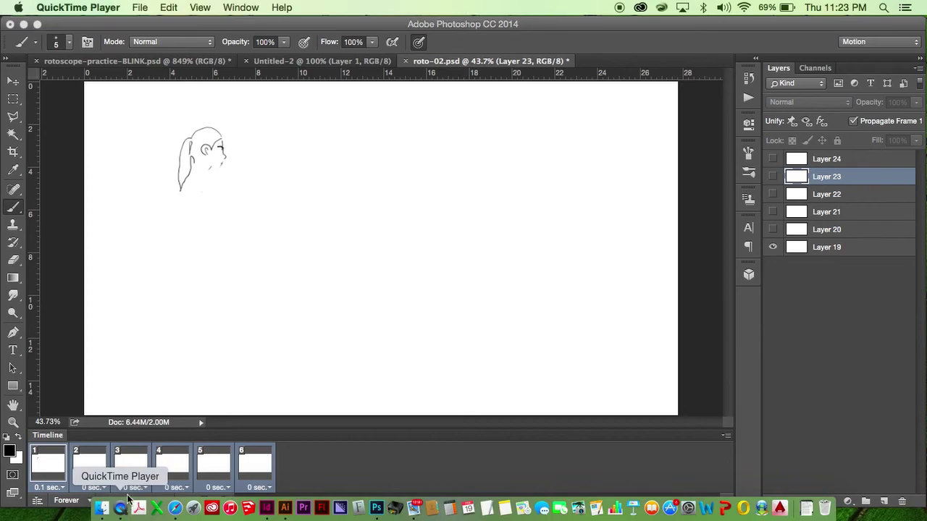